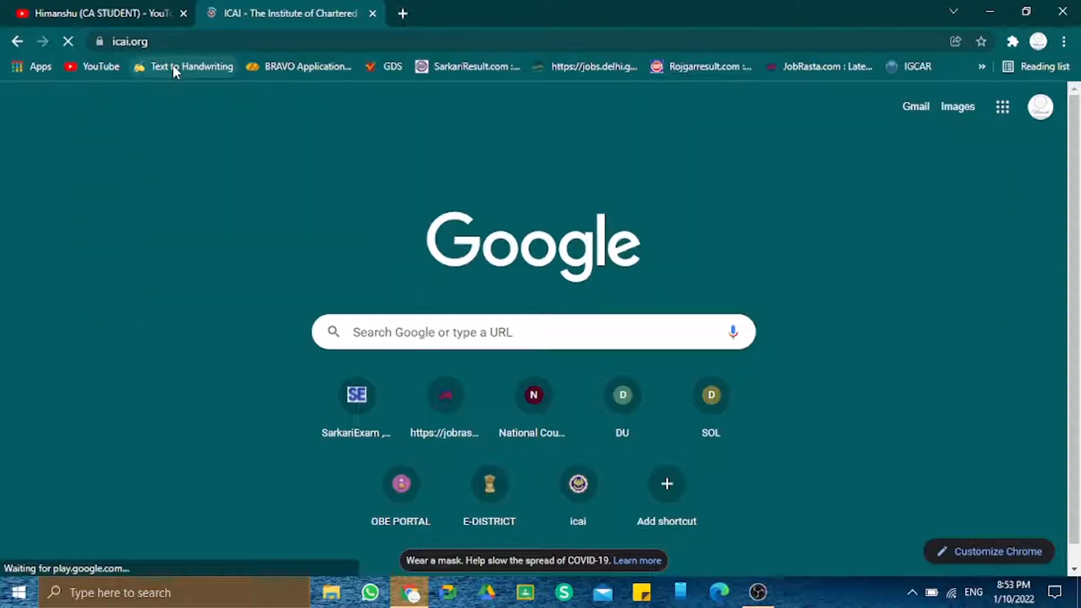
- Go to the Self Service Portal sign-in page and start registering as a first-time new student
scroll(248, 169, down, 4)
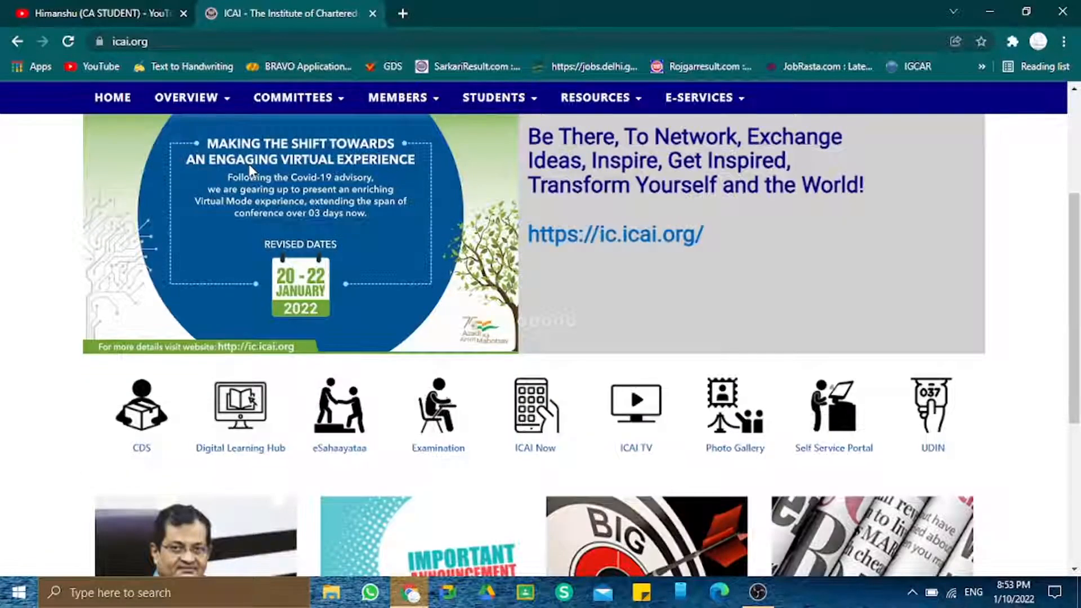
scroll(249, 164, down, 3)
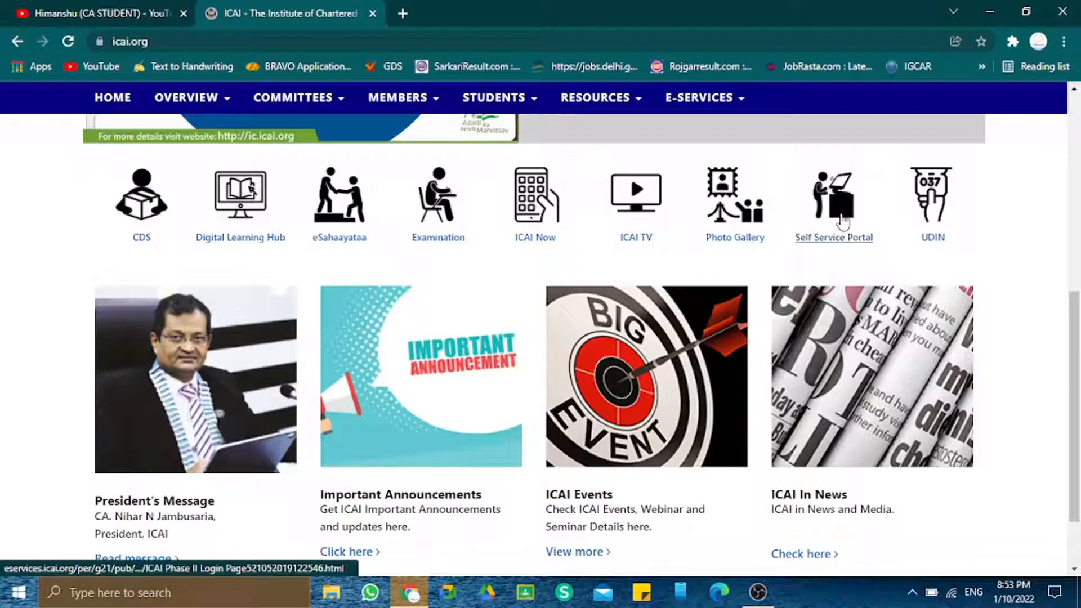
click(843, 221)
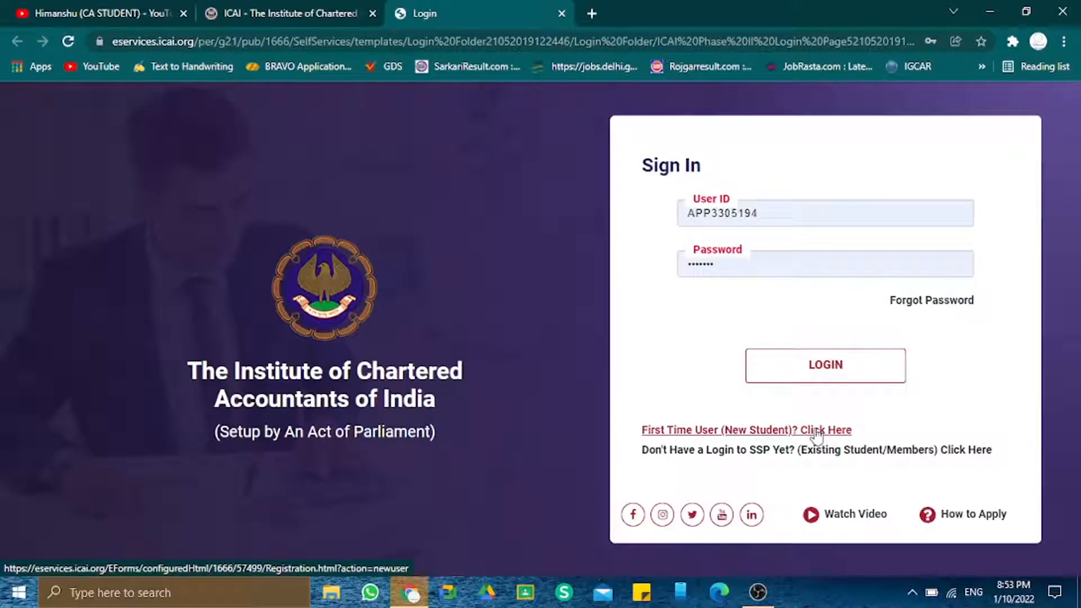
click(816, 431)
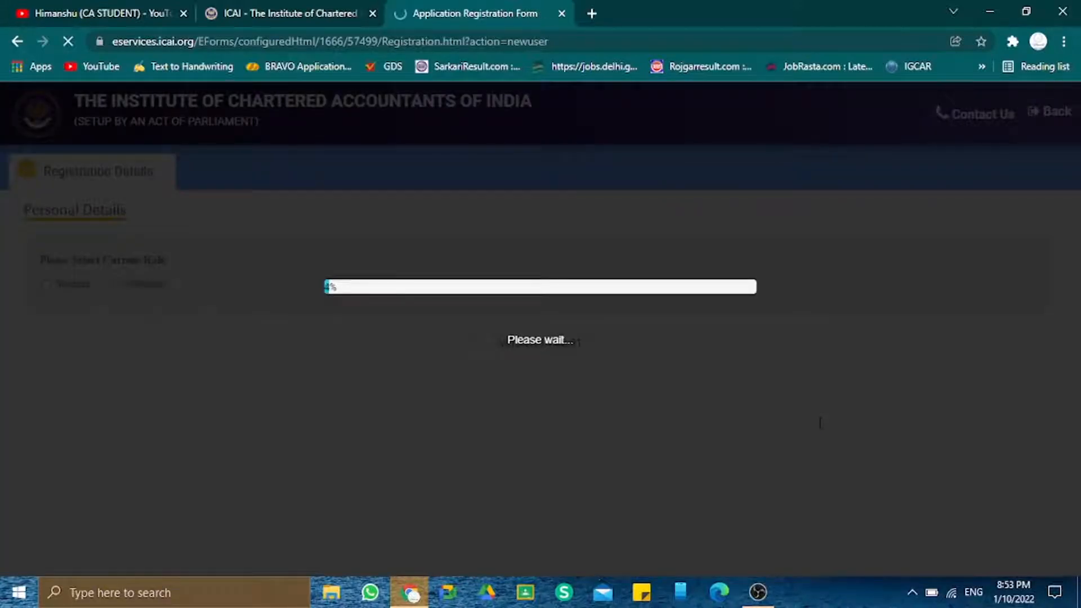
- Choose salutation Mr., enter the applicant's first name and select Male as gender
scroll(954, 341, down, 3)
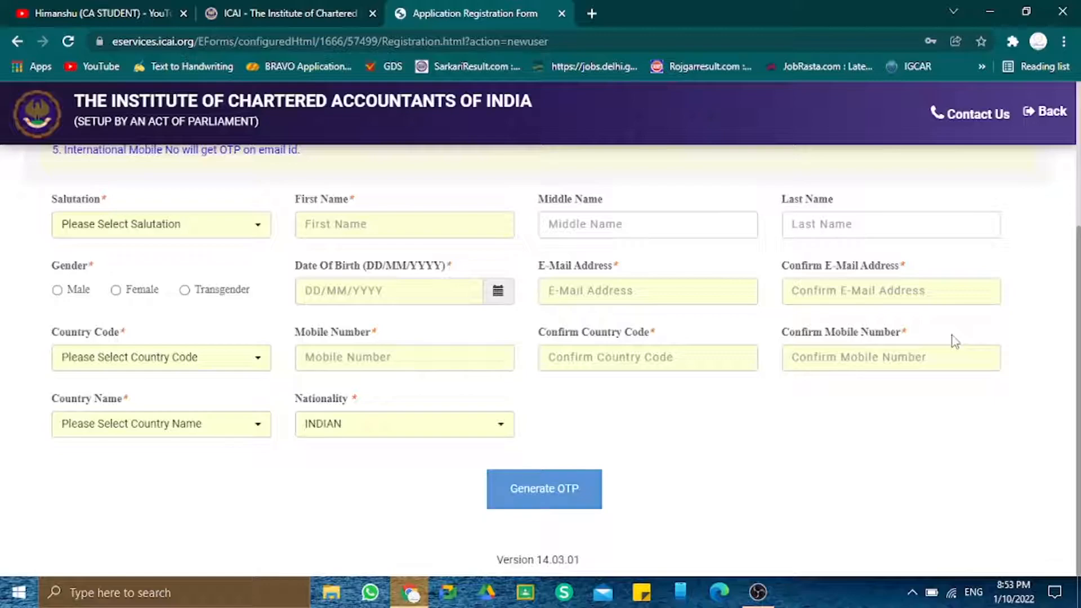
scroll(955, 342, up, 3)
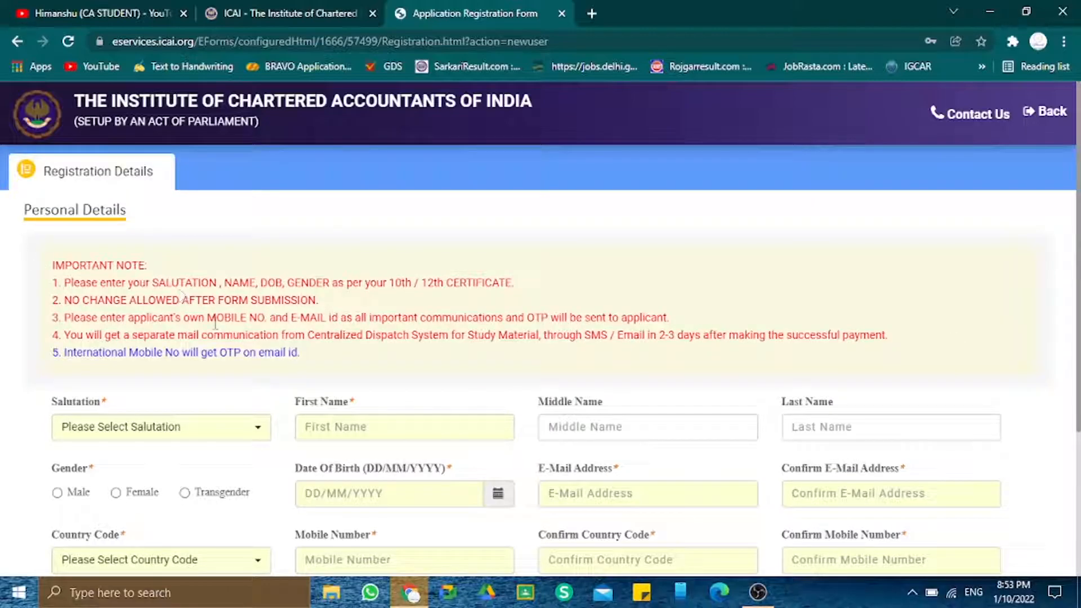
scroll(538, 333, down, 3)
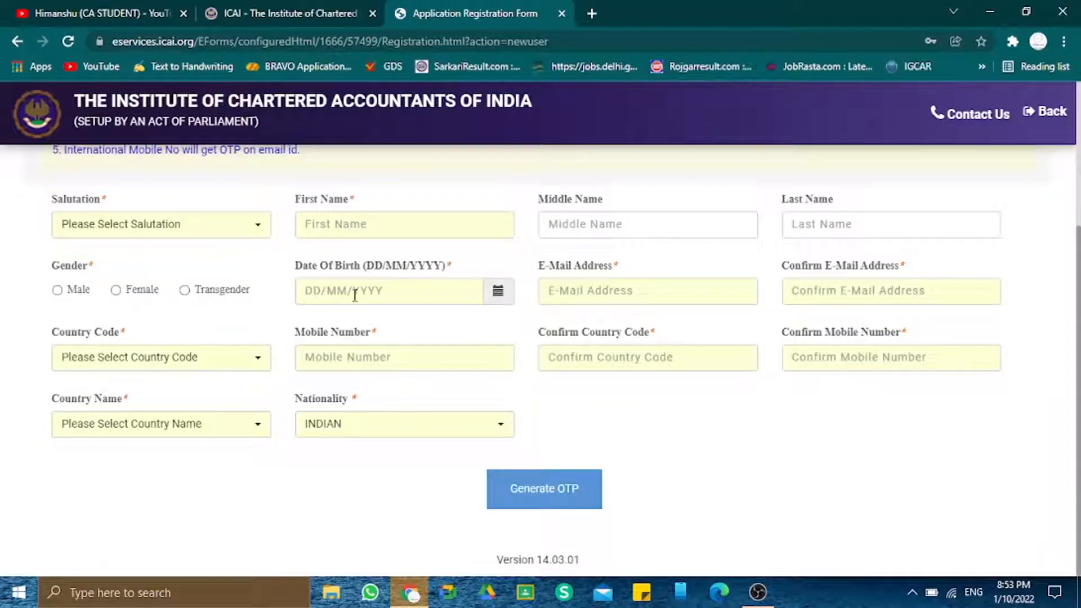
scroll(149, 243, up, 3)
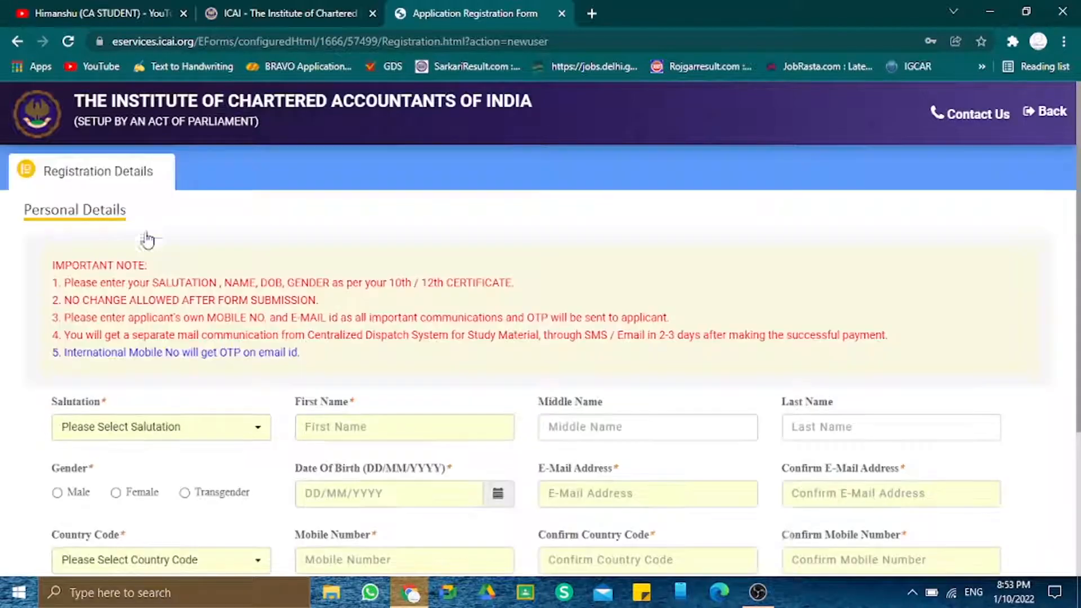
click(200, 435)
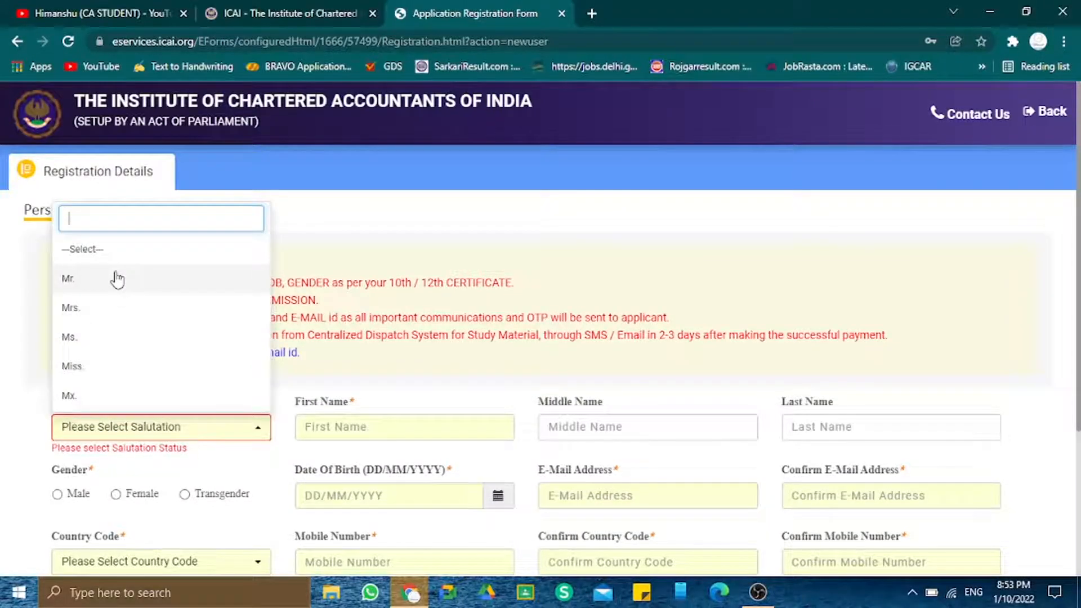
click(69, 283)
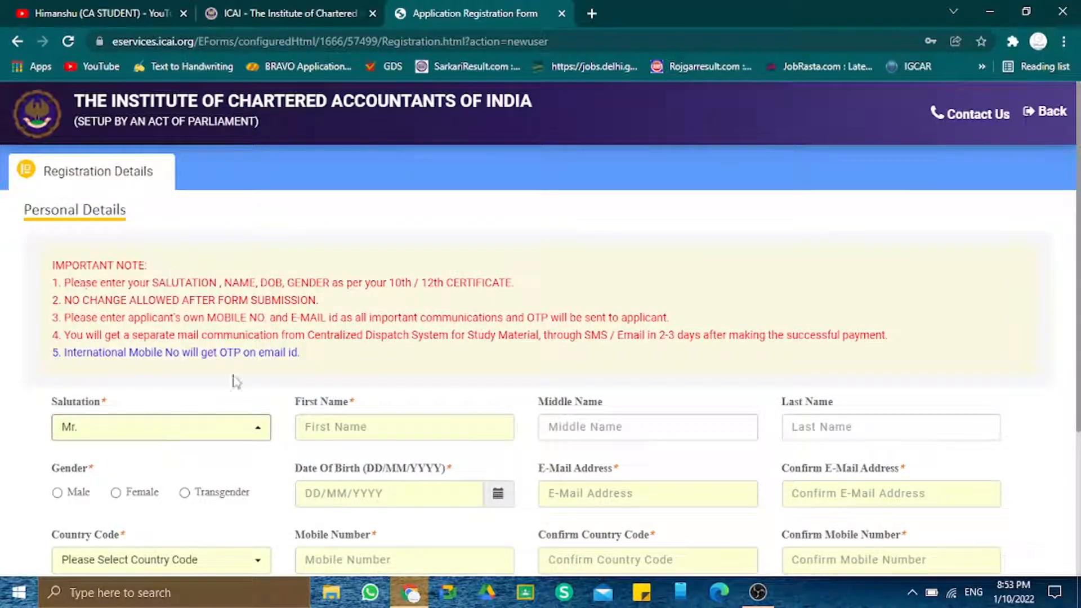
click(350, 426)
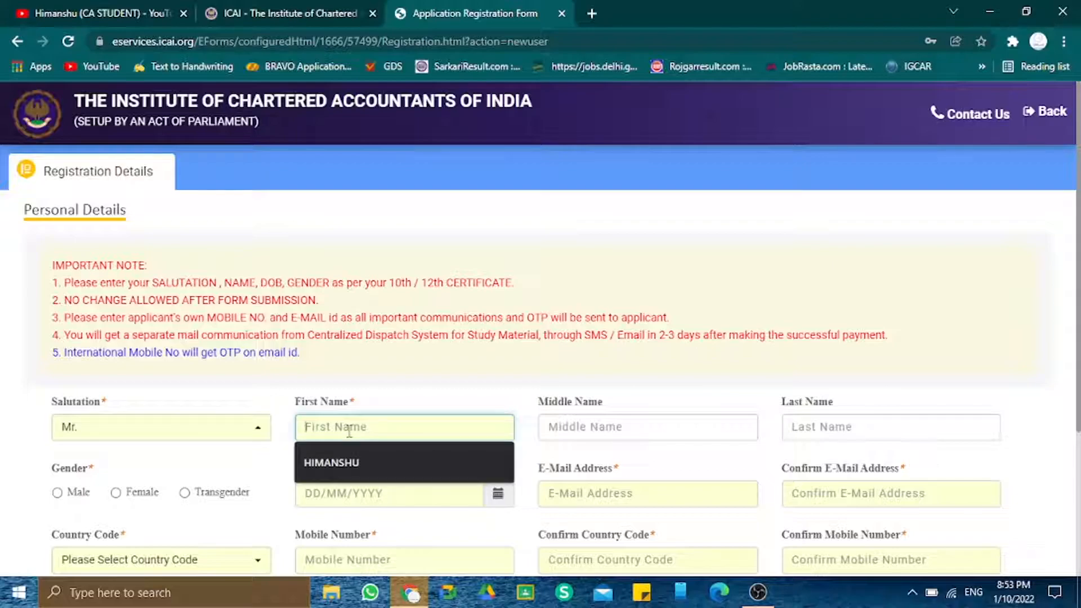
text(N)
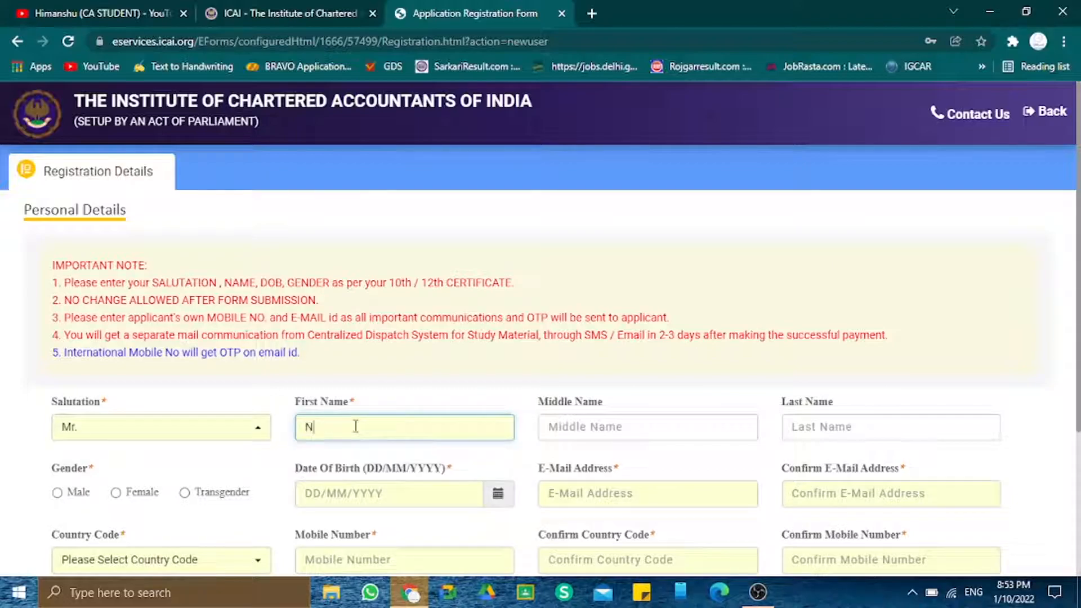
text(IRANJAN)
click(62, 494)
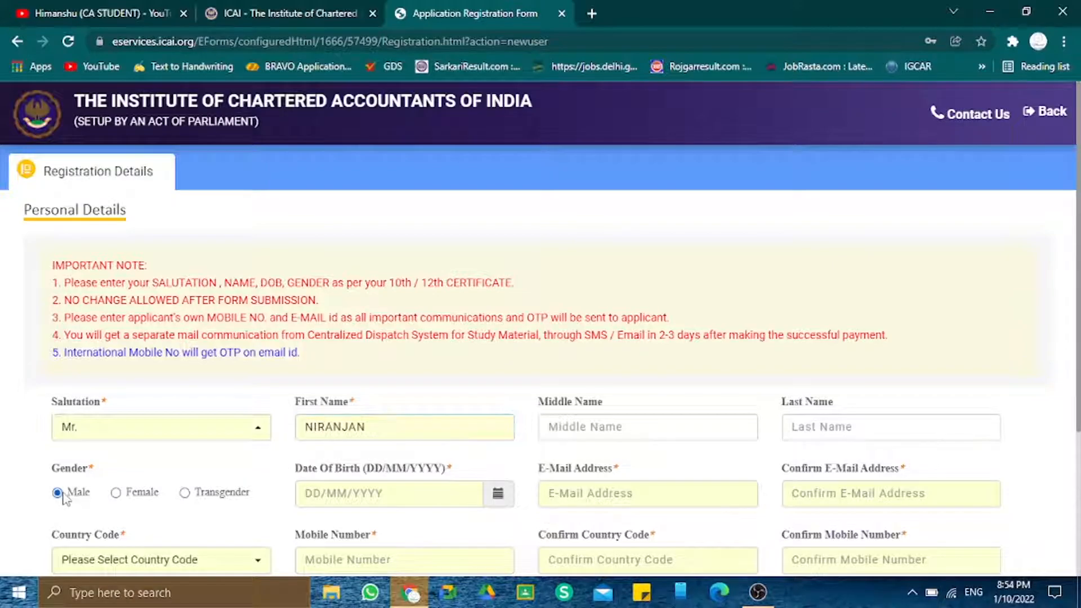
click(341, 499)
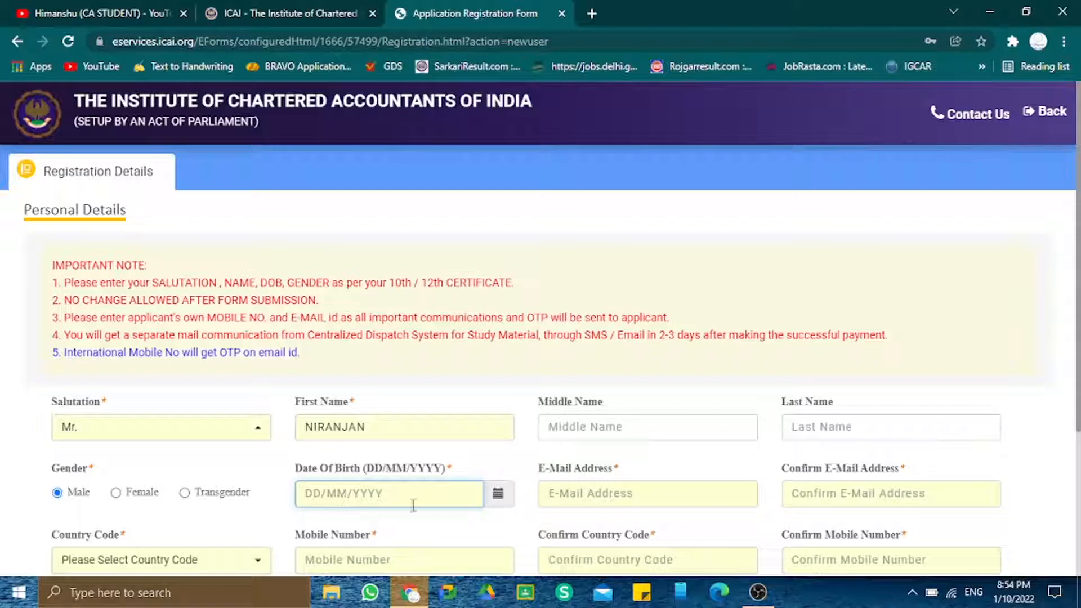
- Pick the applicant's date of birth from the calendar
click(498, 493)
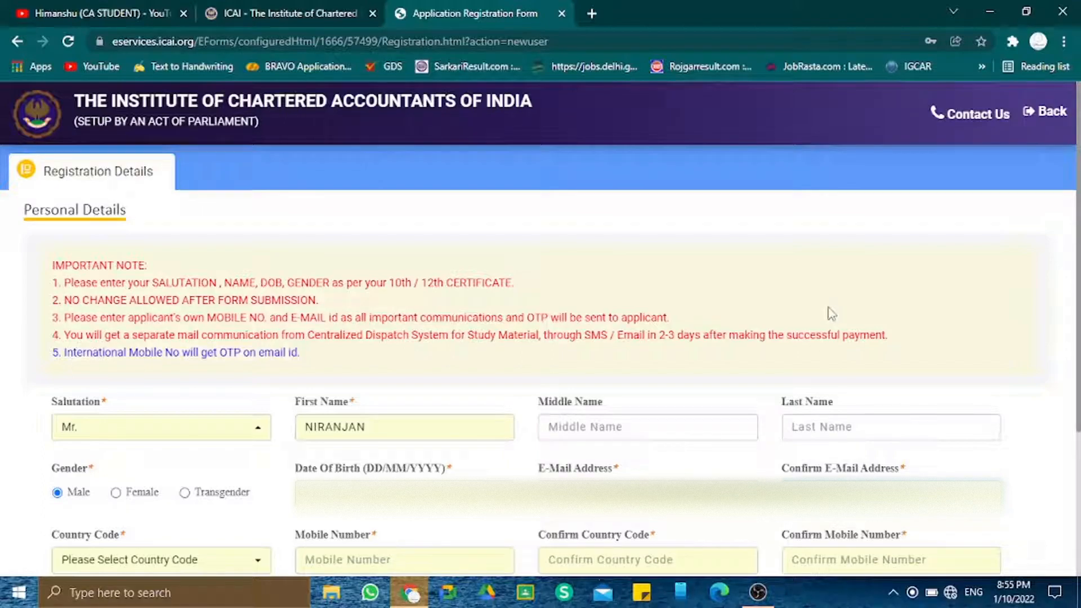
- Select country code INDIA (91), enter the mobile number and fill 91 in the confirm country code
scroll(837, 349, down, 3)
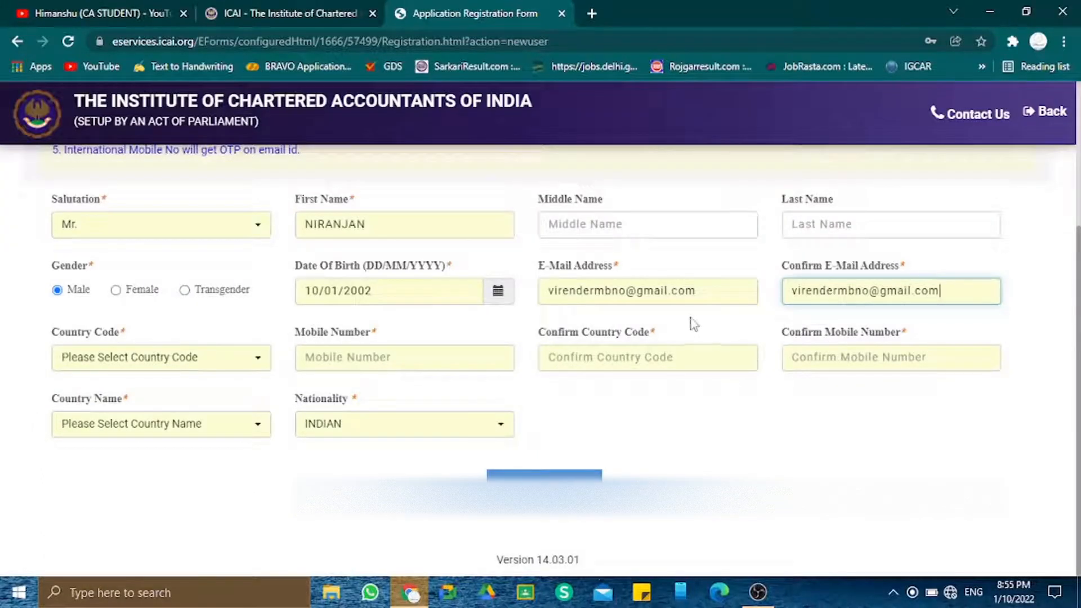
click(216, 363)
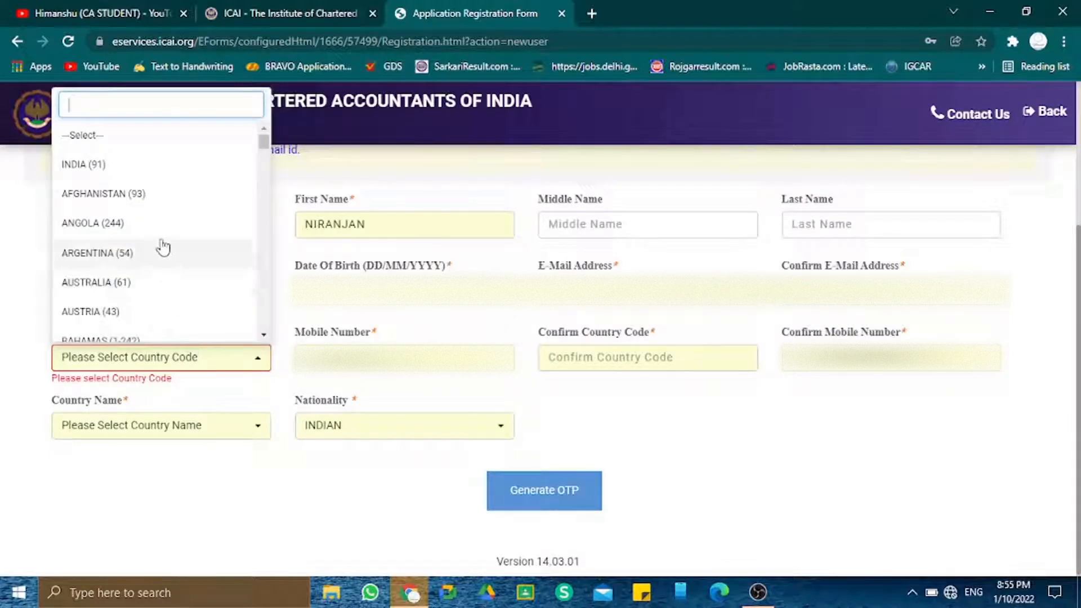
click(118, 164)
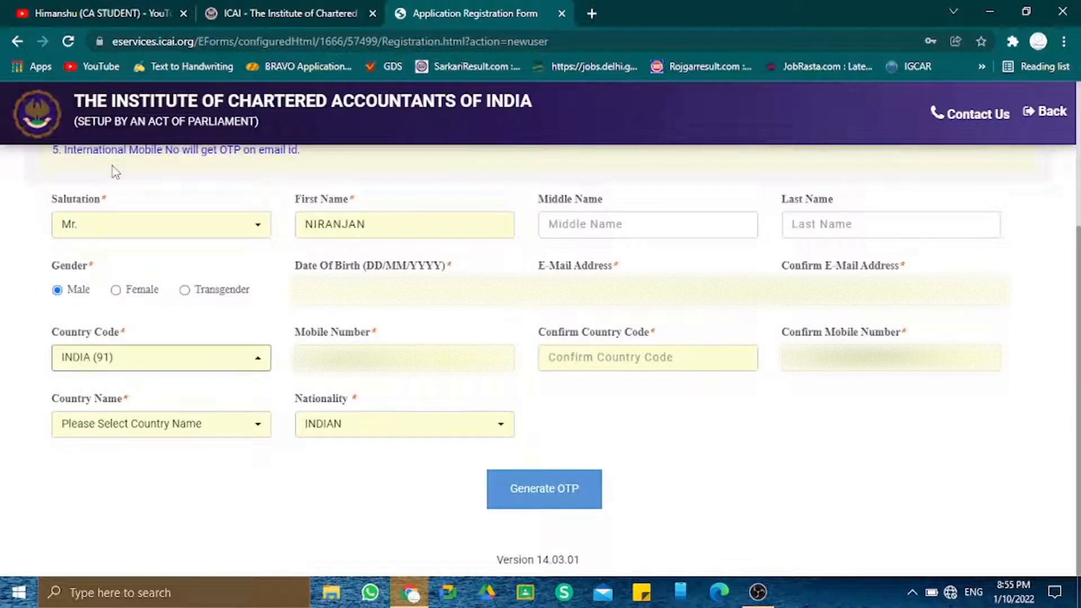
click(405, 358)
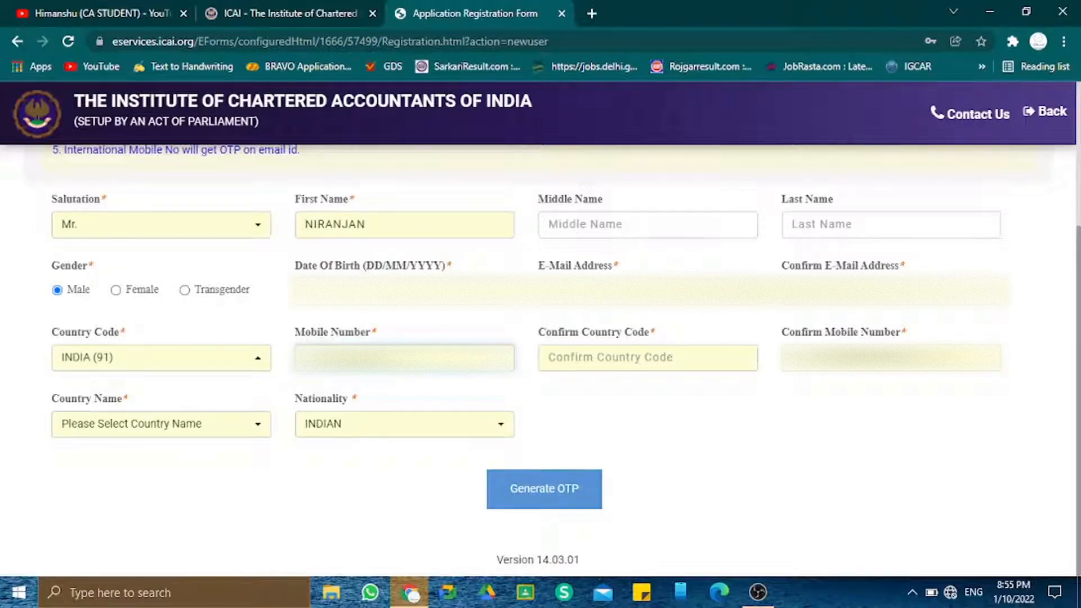
key(BackSpace)
key(BackSpace)
key(BackSpace)
key(BackSpace)
key(BackSpace)
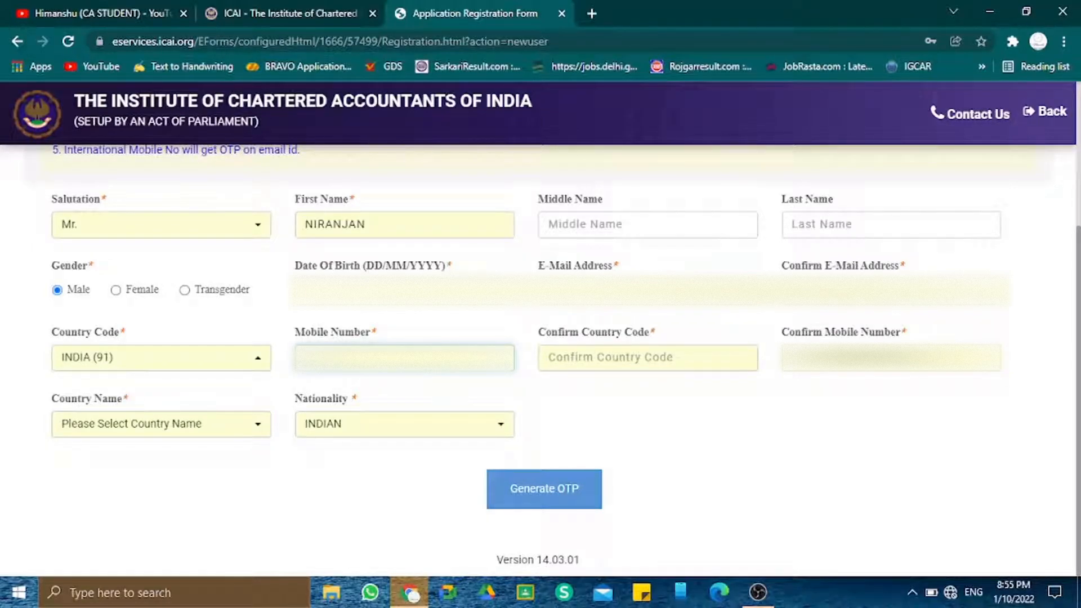
text(9800)
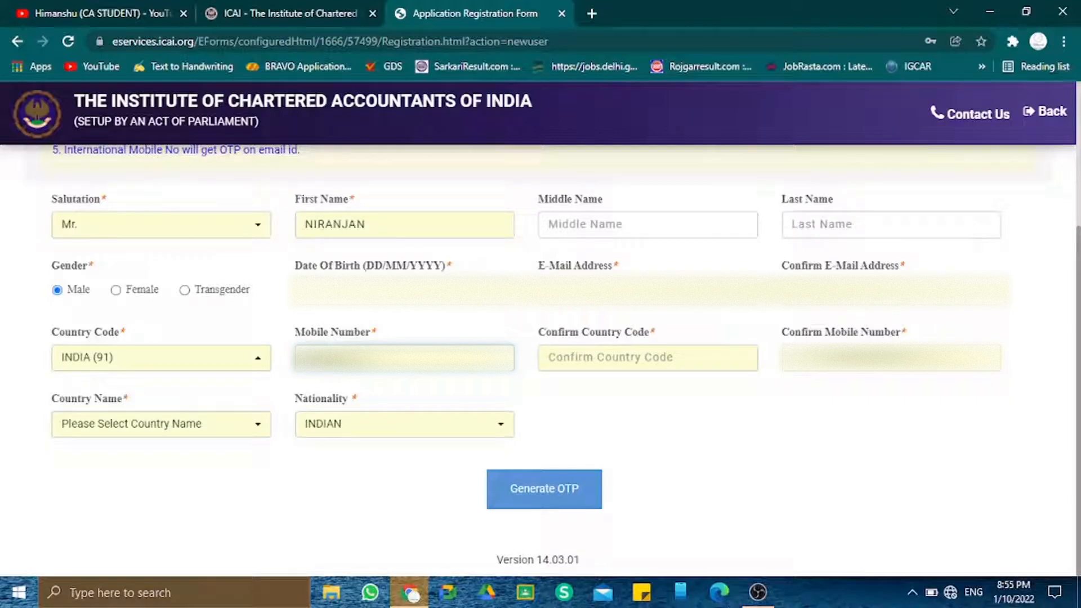
text(00)
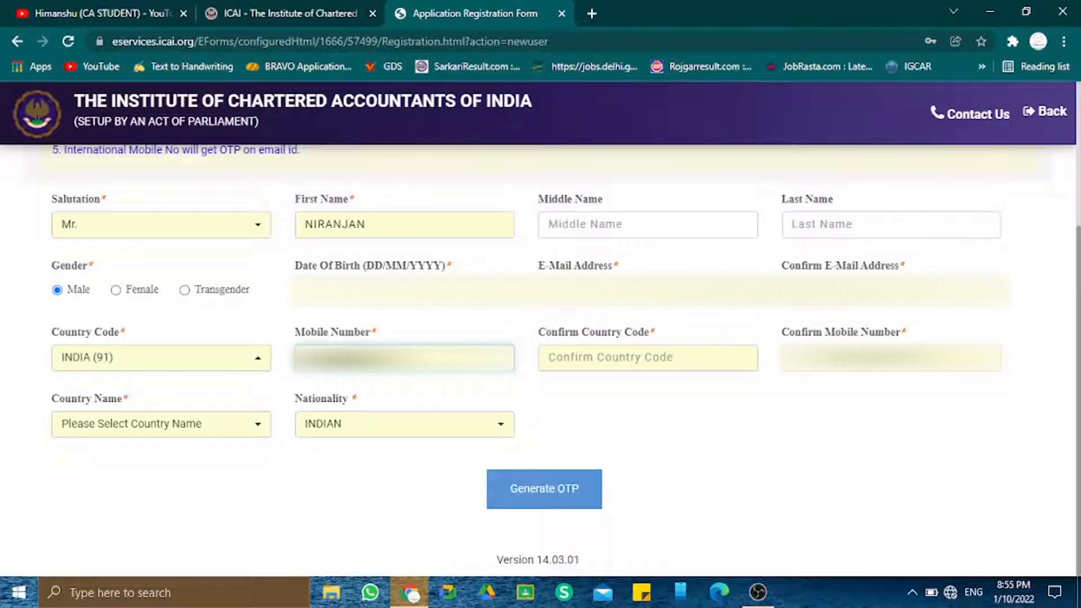
click(585, 362)
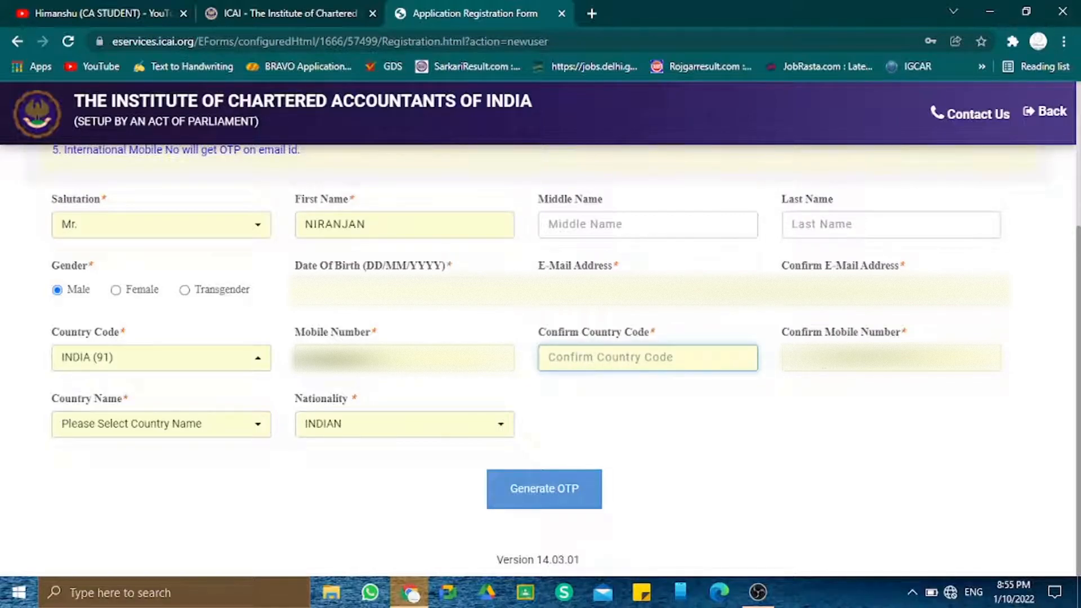
text(9)
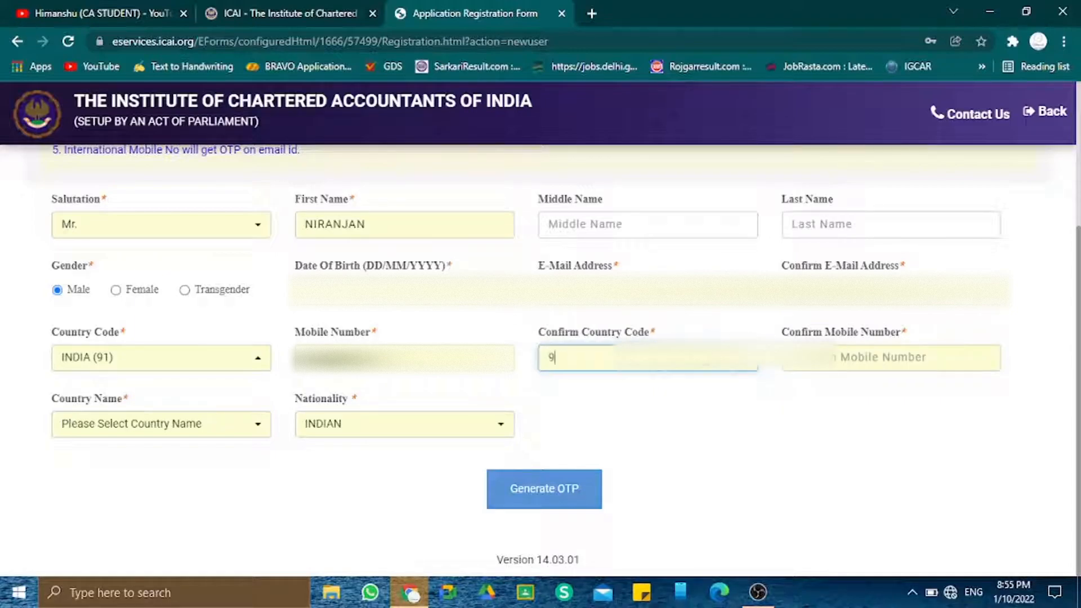
text(1)
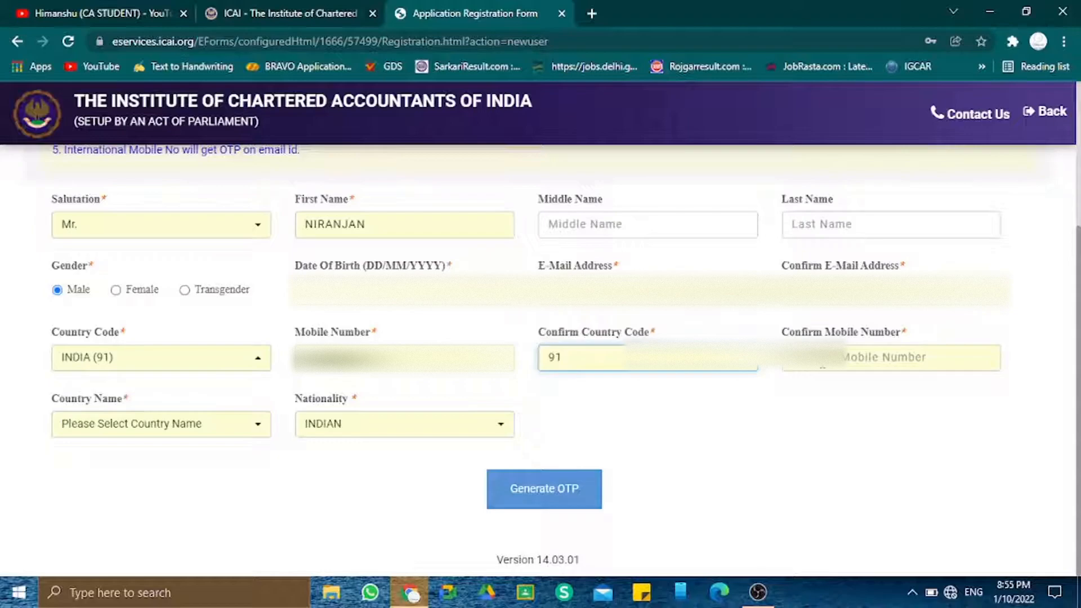
- Re-enter the mobile number to confirm it, set country name INDIA, and request an OTP
click(823, 361)
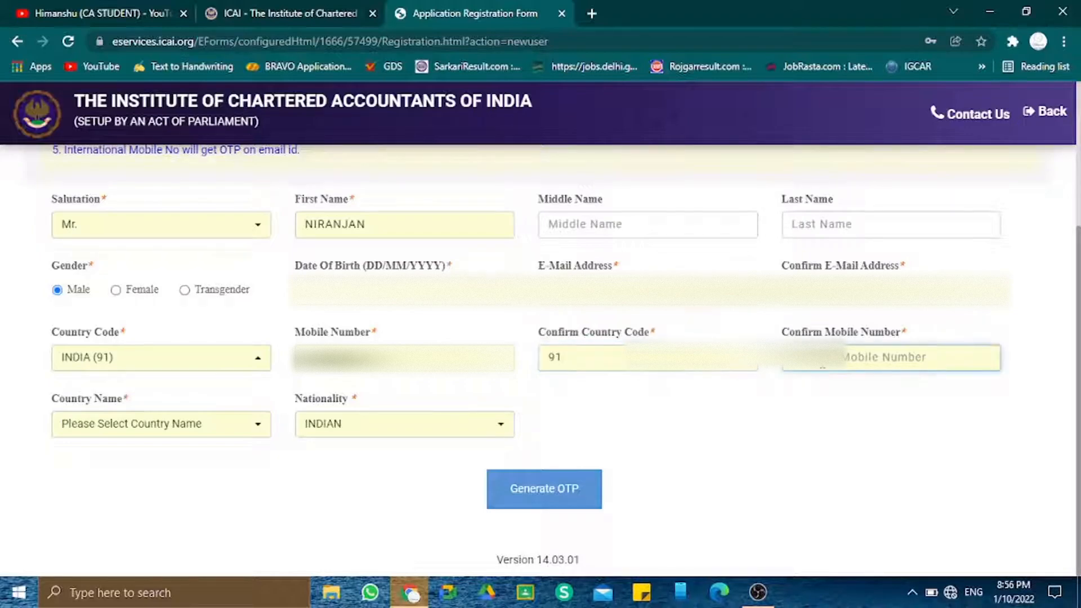
text(9)
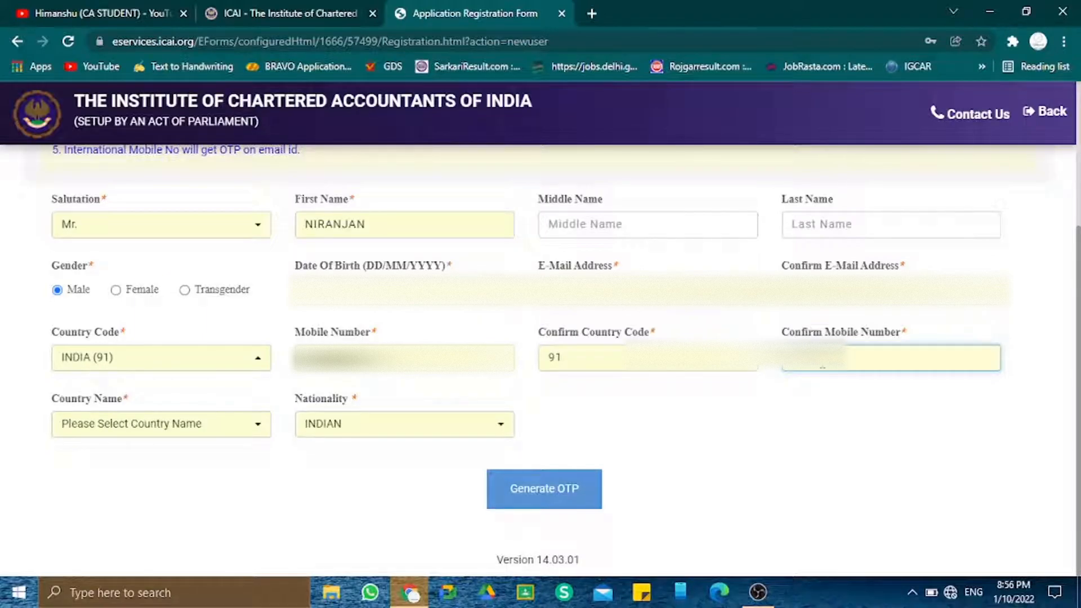
text(246)
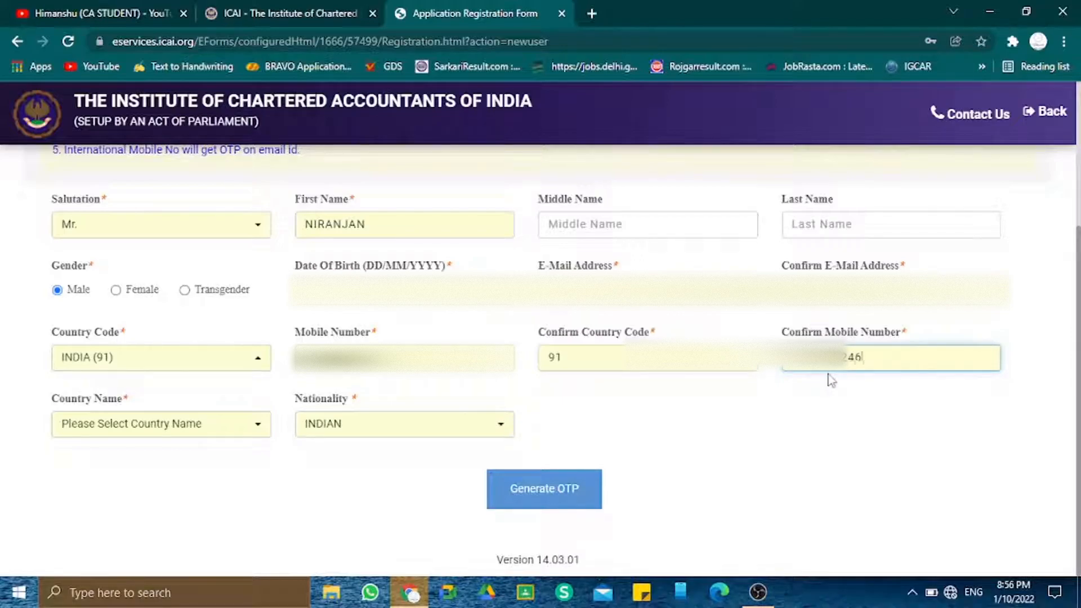
click(204, 428)
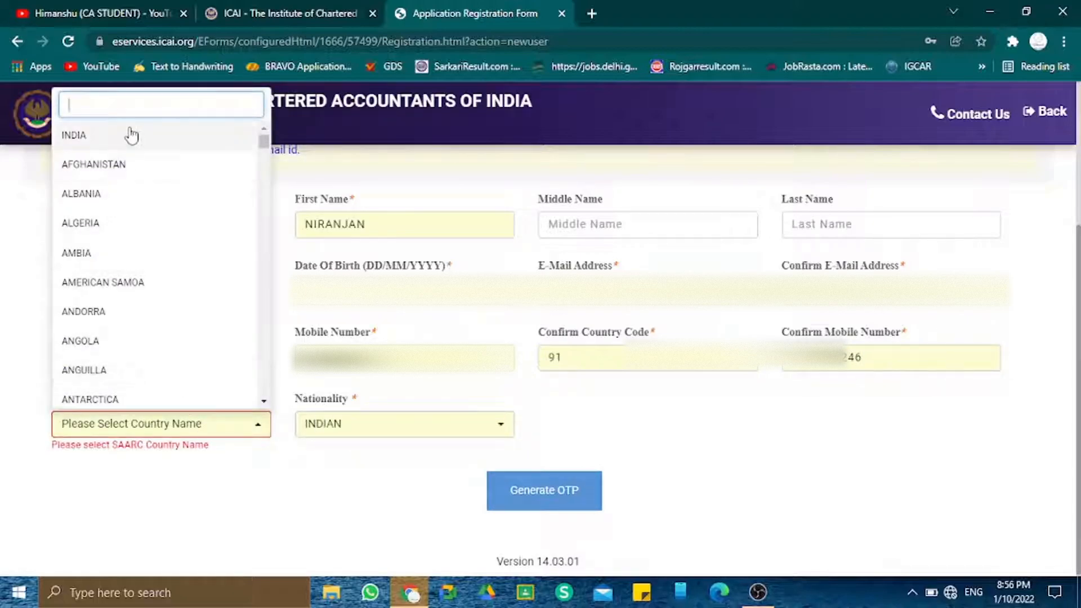
click(120, 141)
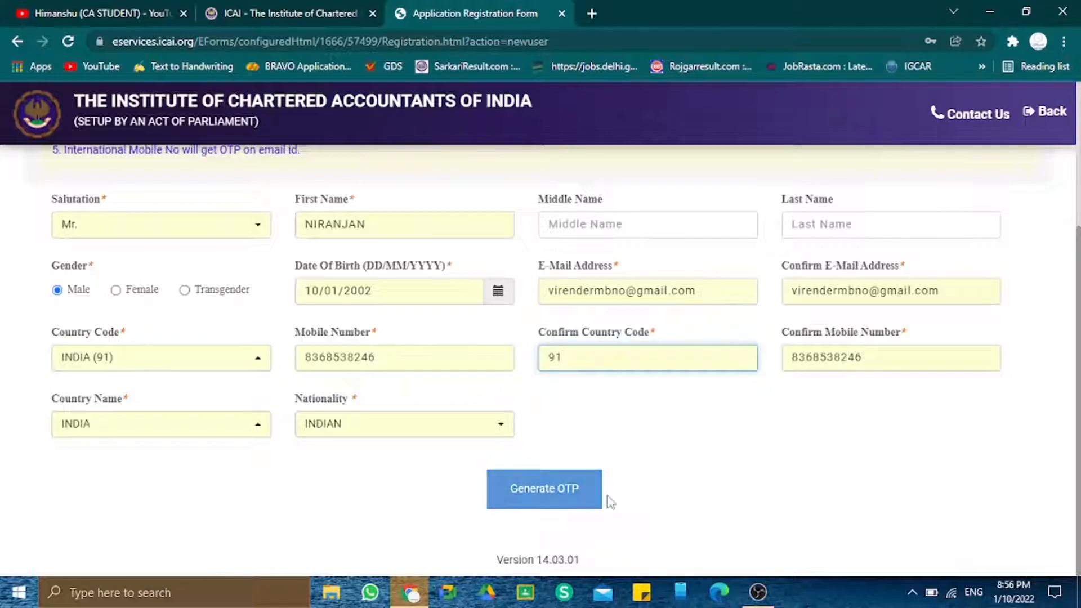
click(551, 501)
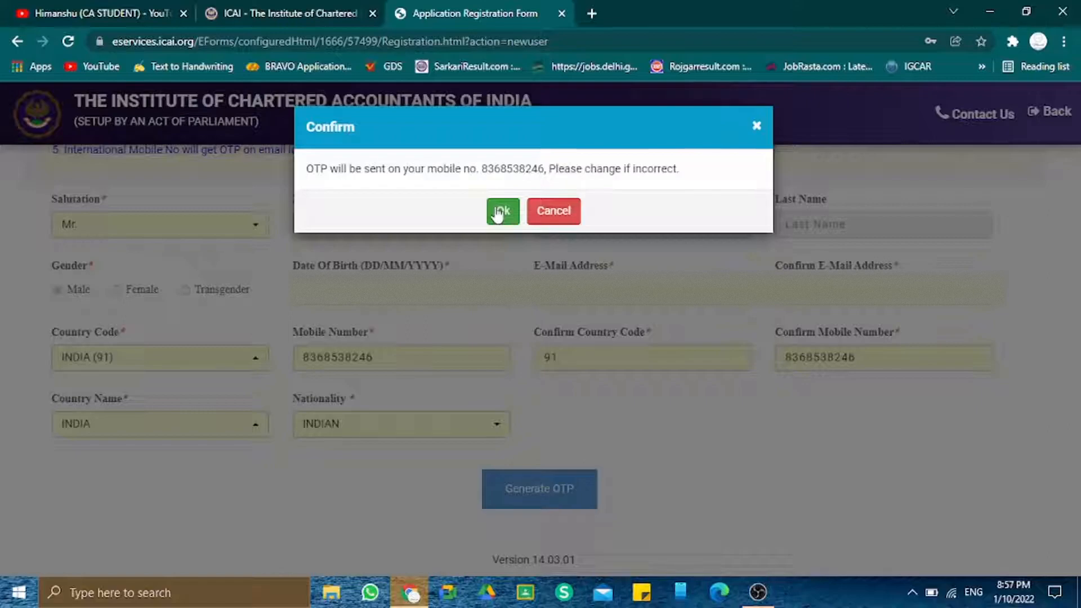
- Confirm sending the OTP, solve the captcha, and dismiss the OTP-sent message
click(498, 215)
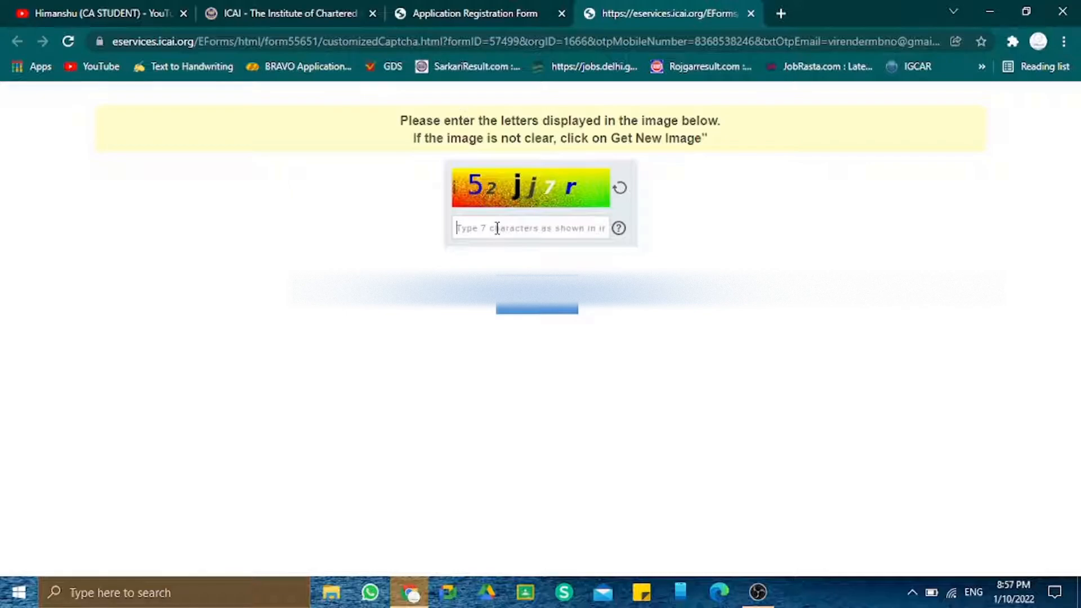
text(i)
key(BackSpace)
text(i52)
text(jj)
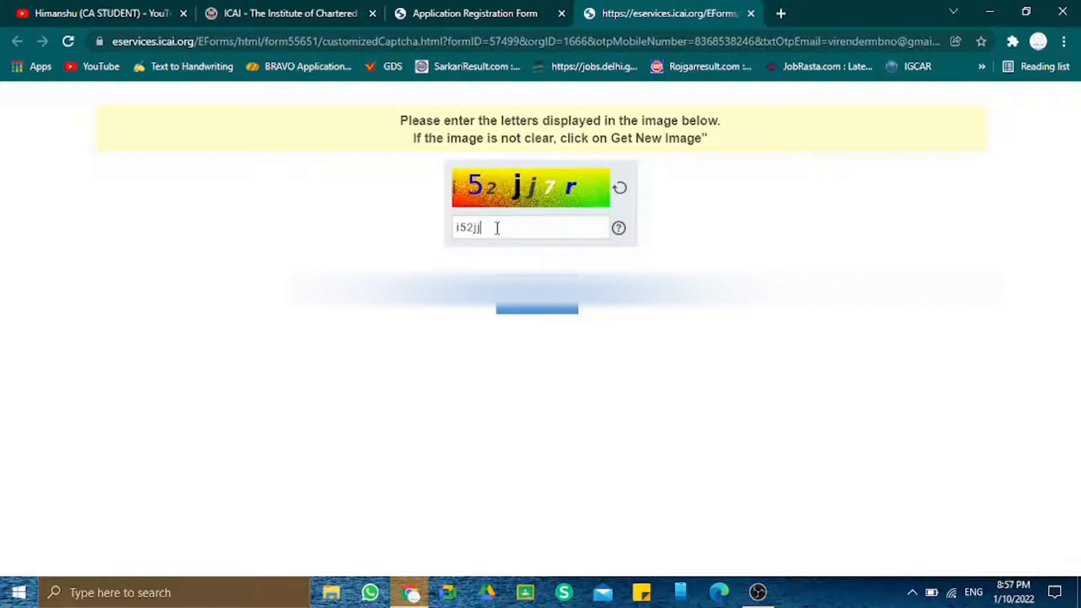
text(7r)
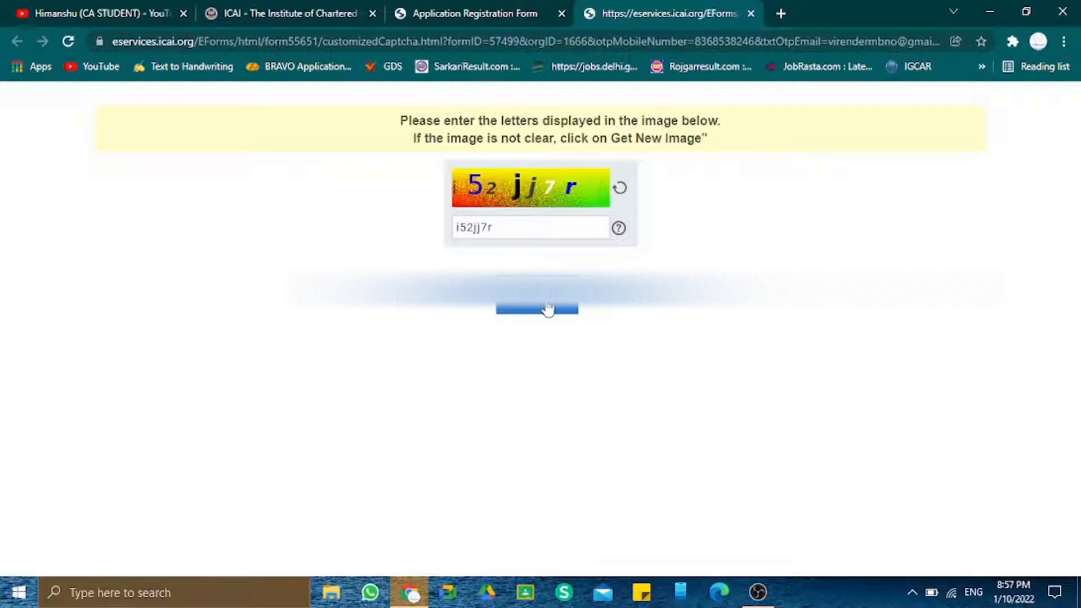
click(547, 309)
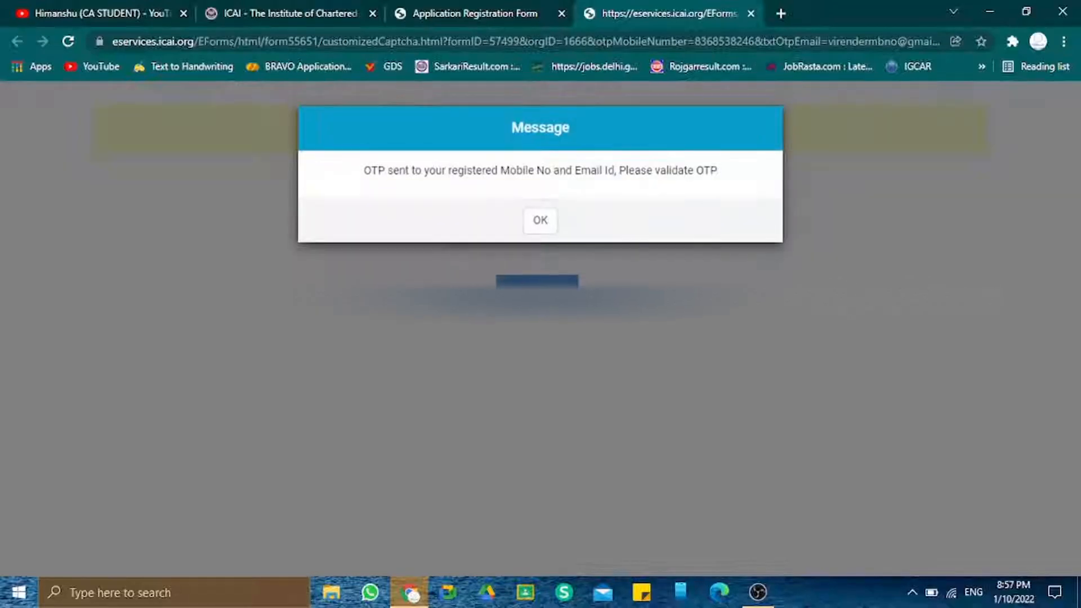
click(546, 225)
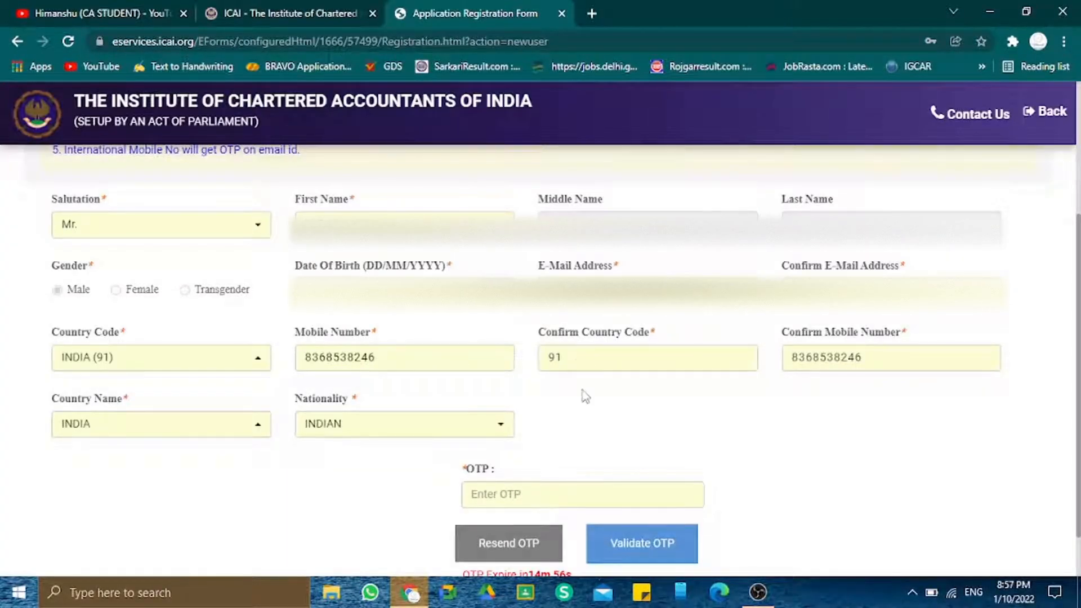
- Type the OTP received by SMS into the Enter OTP field
scroll(541, 467, down, 1)
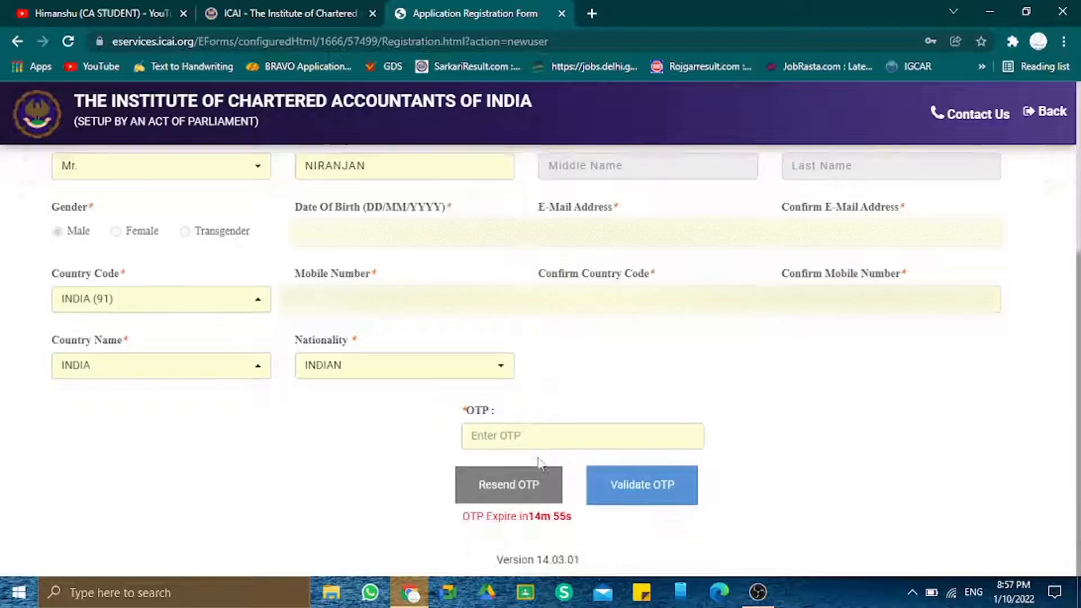
click(527, 431)
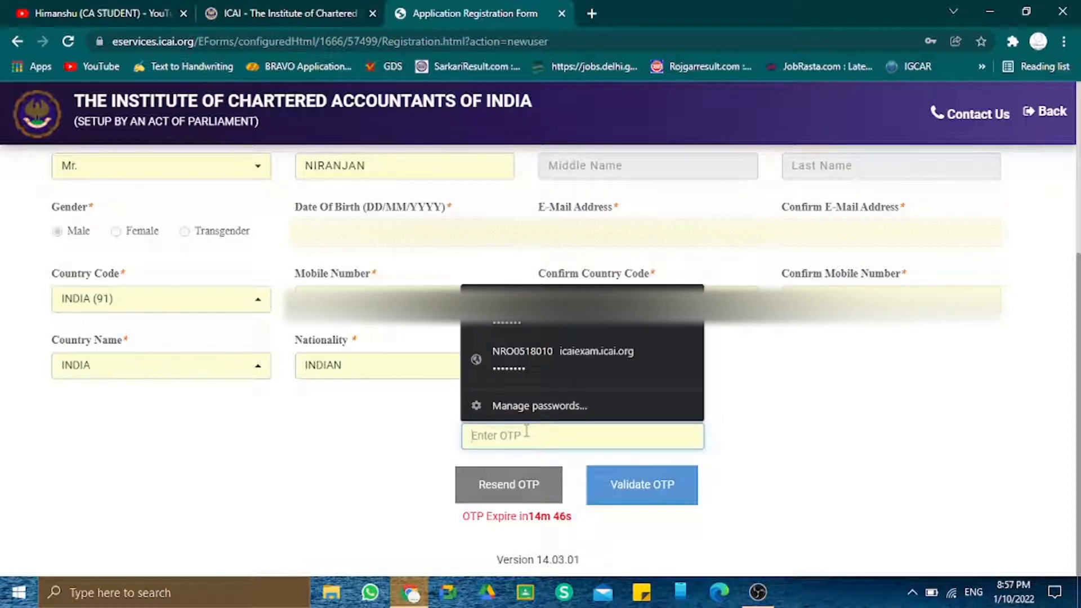
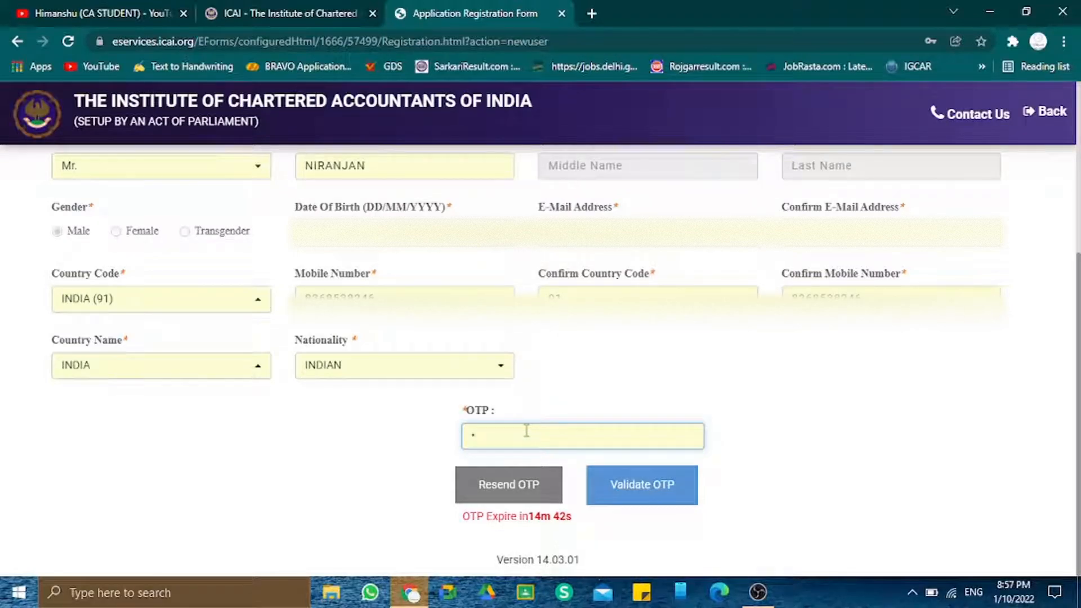
- Validate the OTP and confirm submitting the registration form now
click(659, 493)
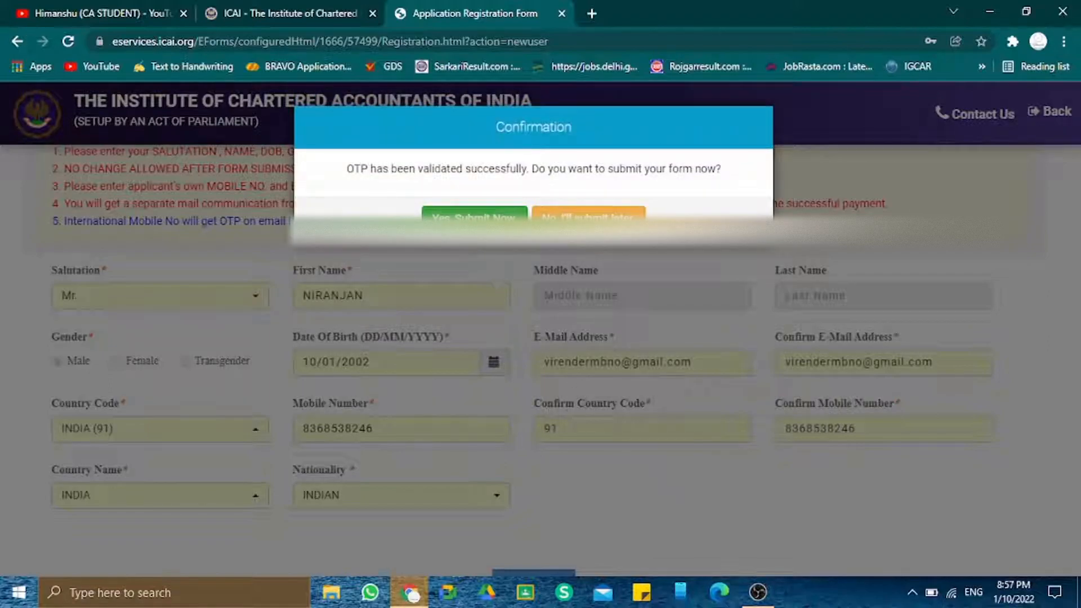
click(481, 223)
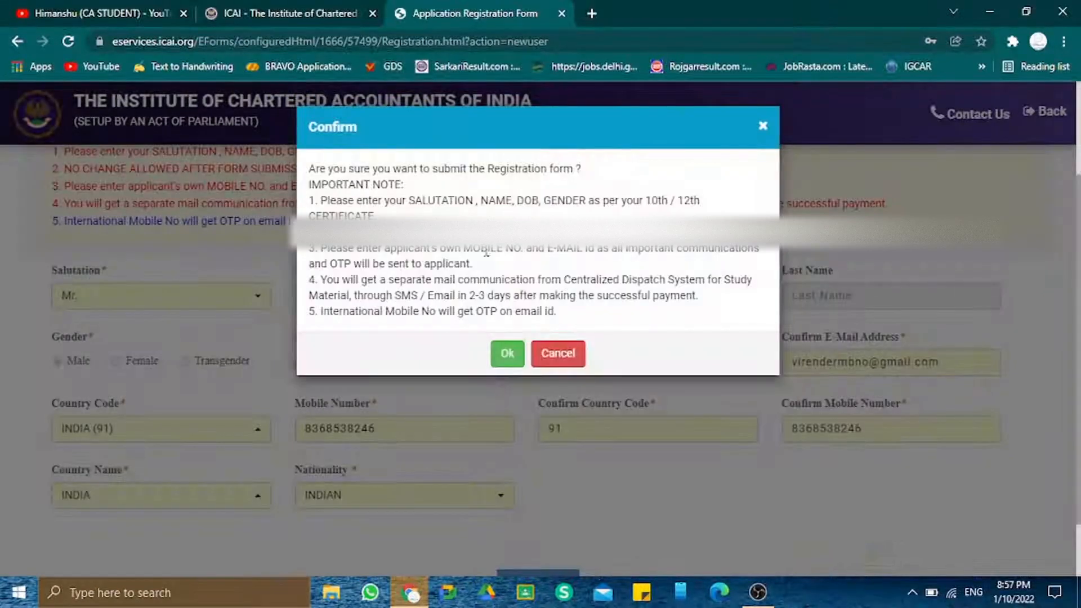
click(506, 355)
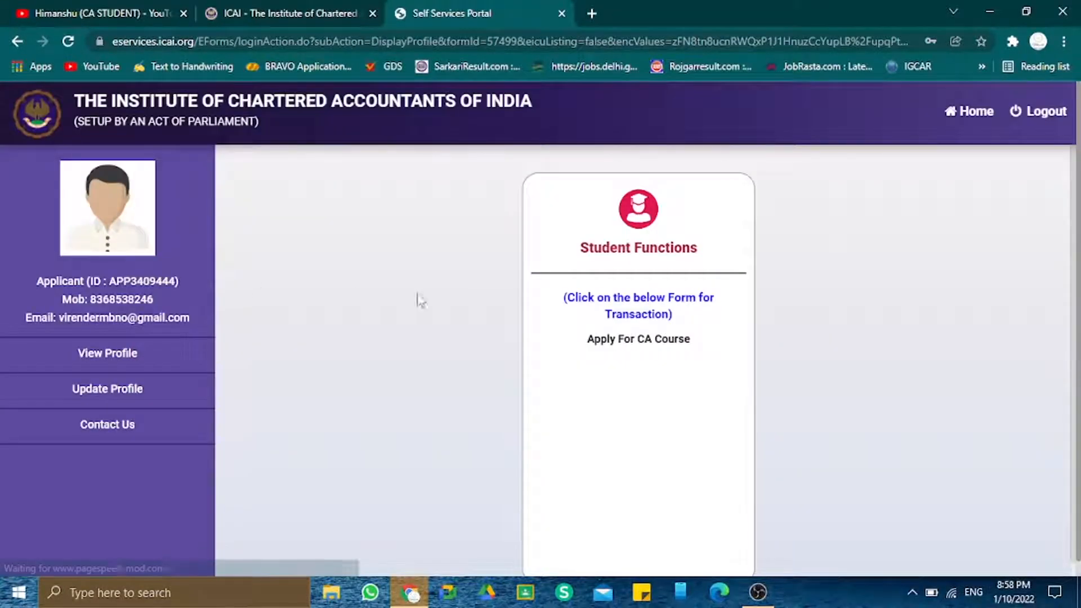
- Choose Apply For CA Course, then Course Registration, then the Foundation Course
click(628, 345)
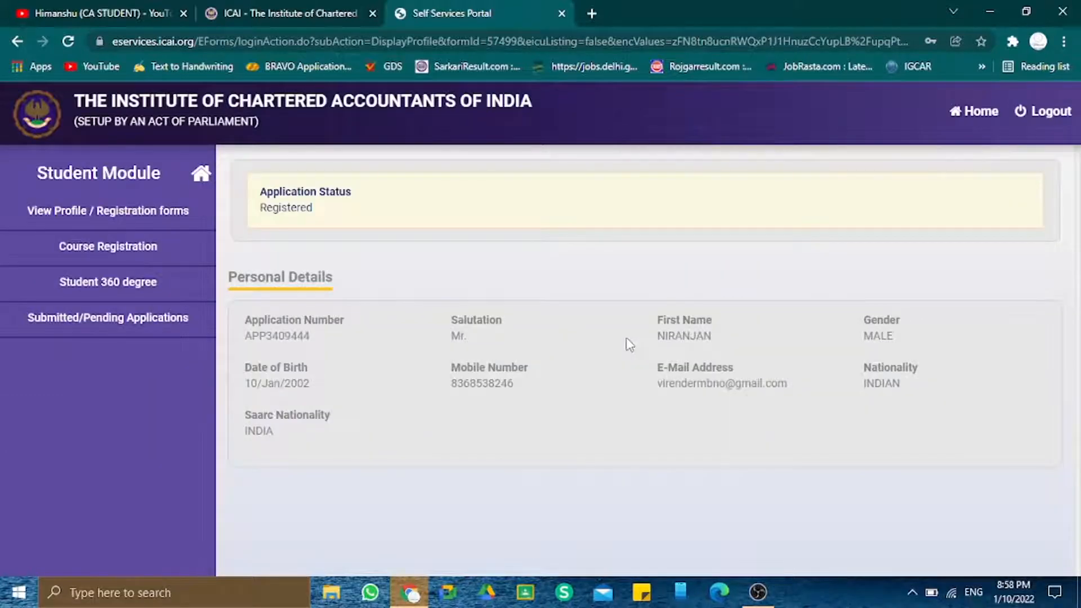
click(139, 252)
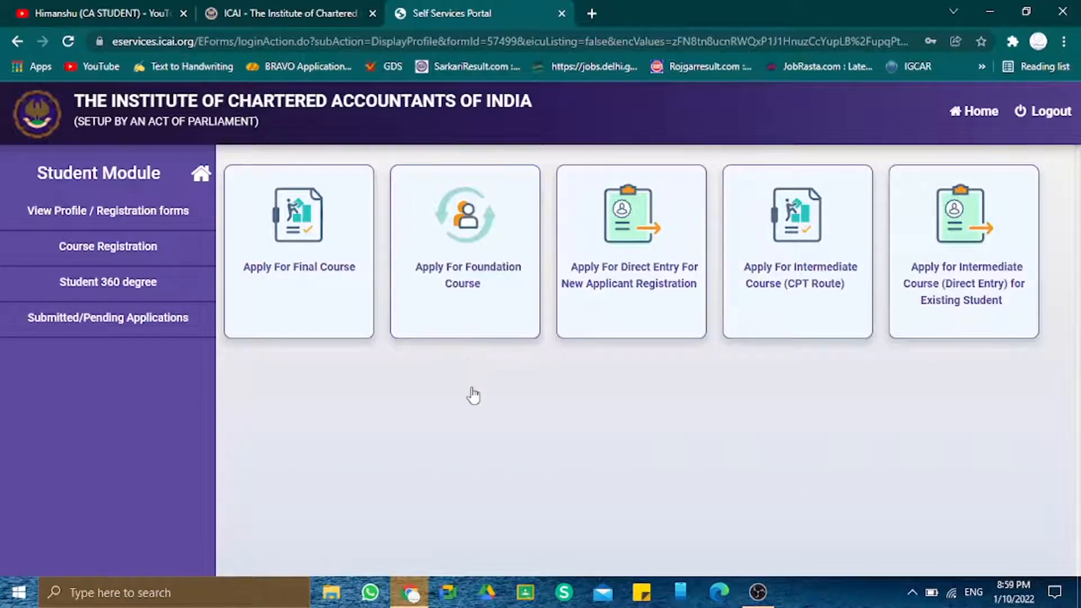
click(462, 290)
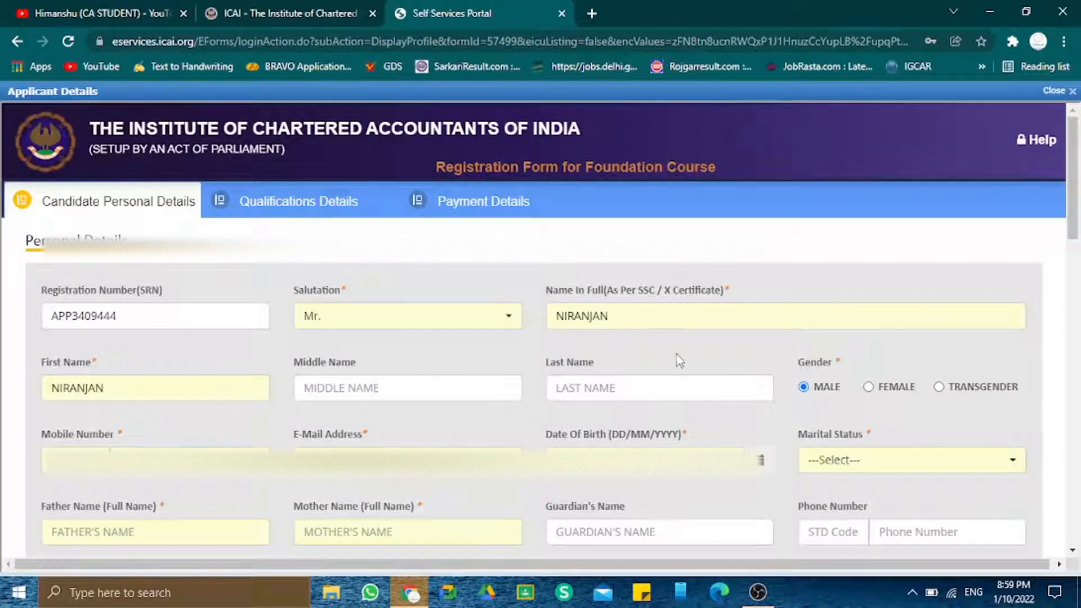
- Set marital status to UNMARRIED and enter the father's full name
scroll(677, 355, down, 3)
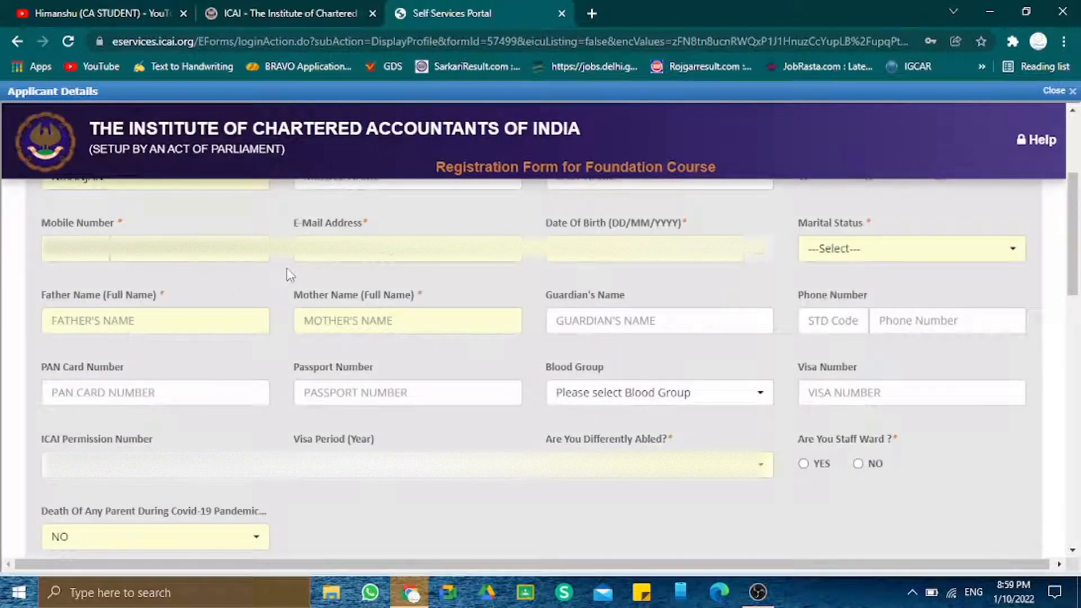
click(908, 254)
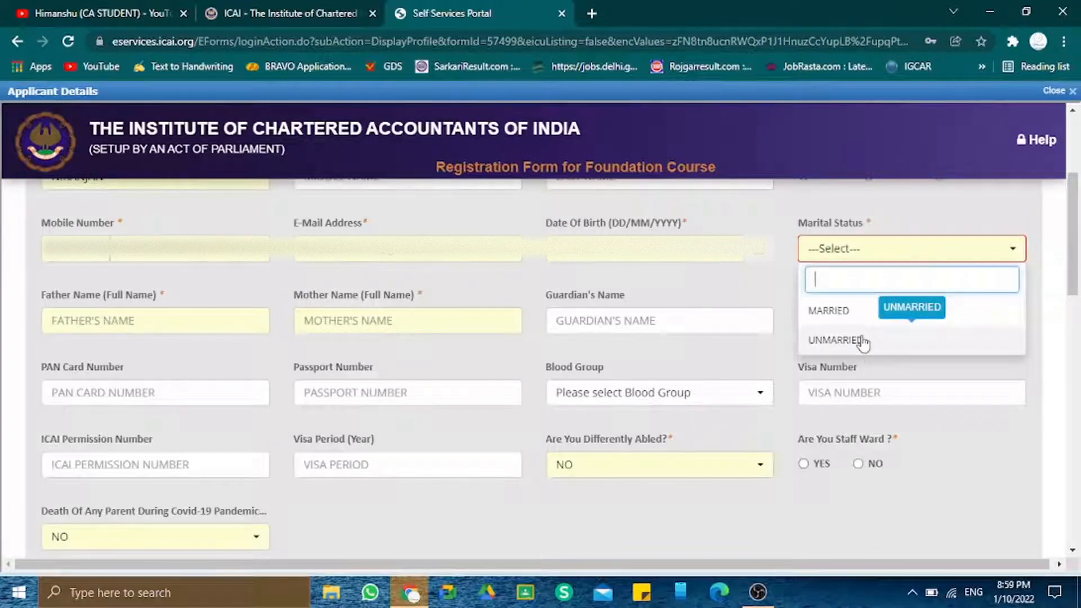
click(839, 340)
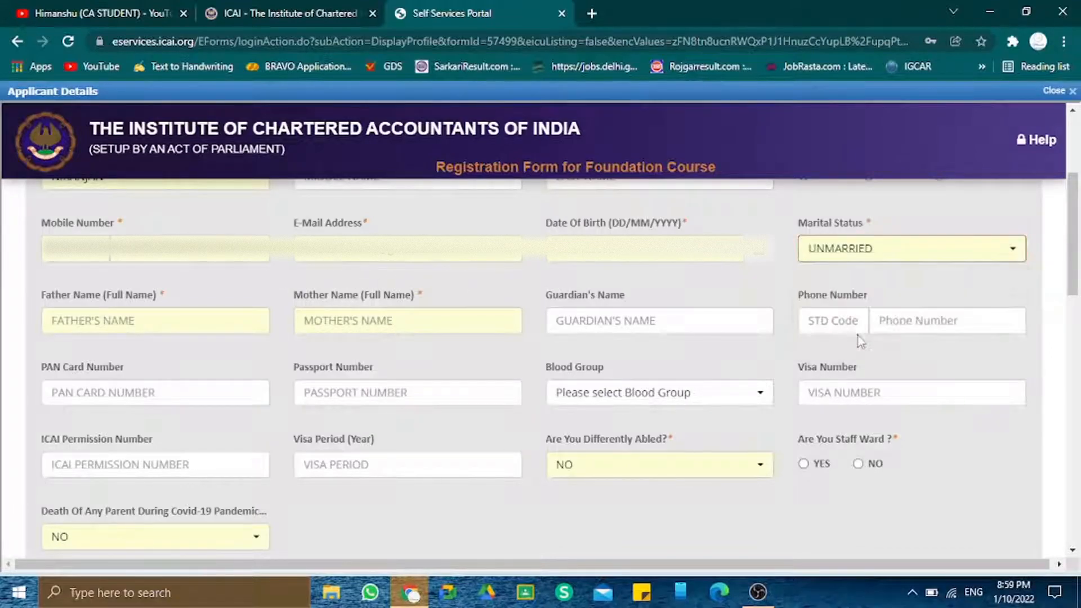
click(140, 323)
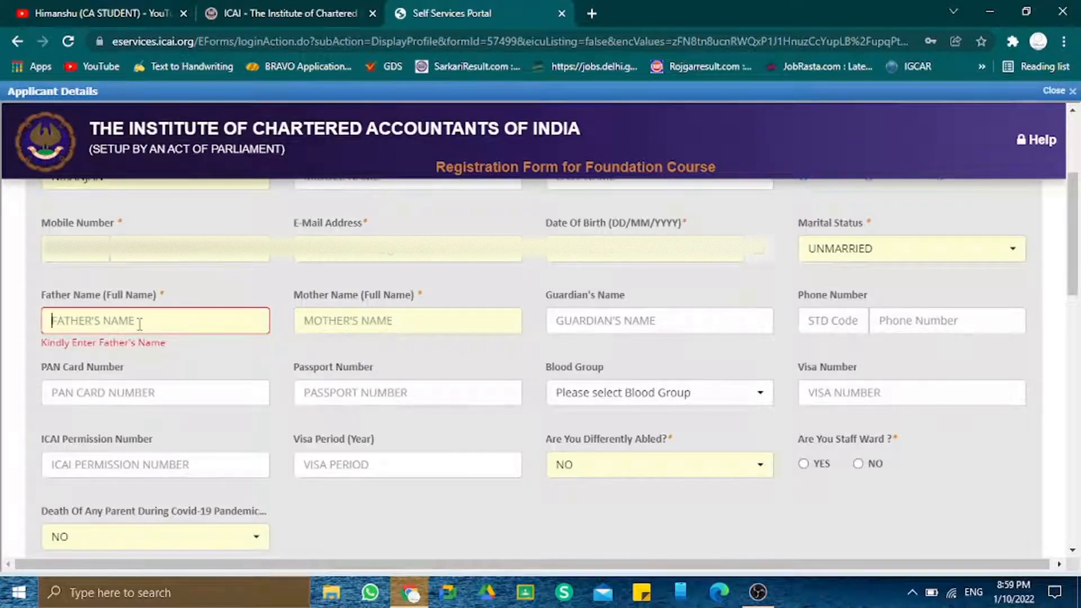
text(VIRE)
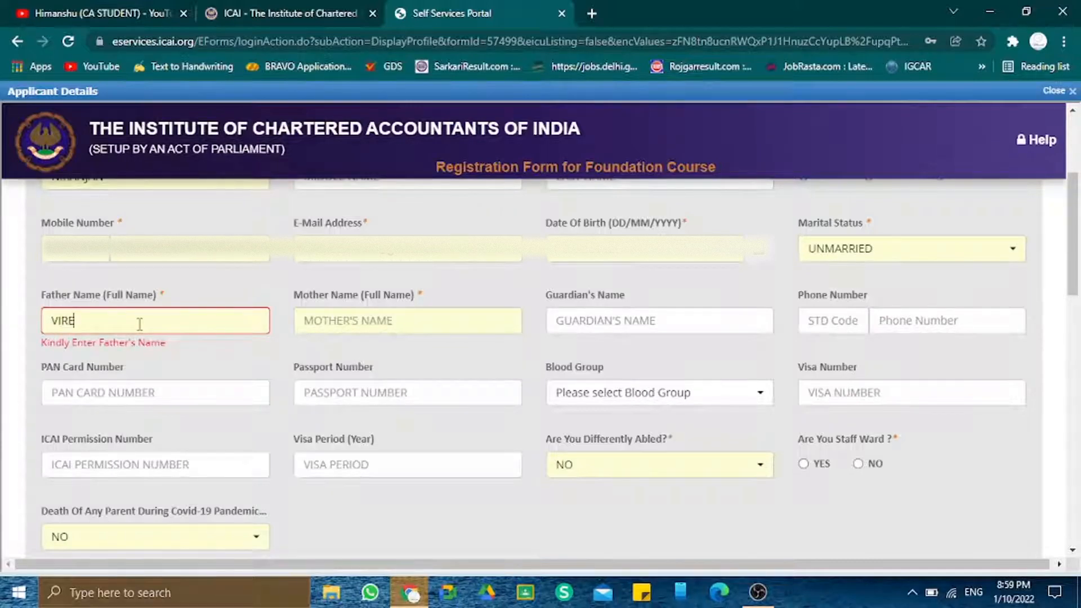
text(NDER)
- Enter the mother's full name and answer NO for Staff Ward and Differently Abled
click(334, 331)
text(RAJ)
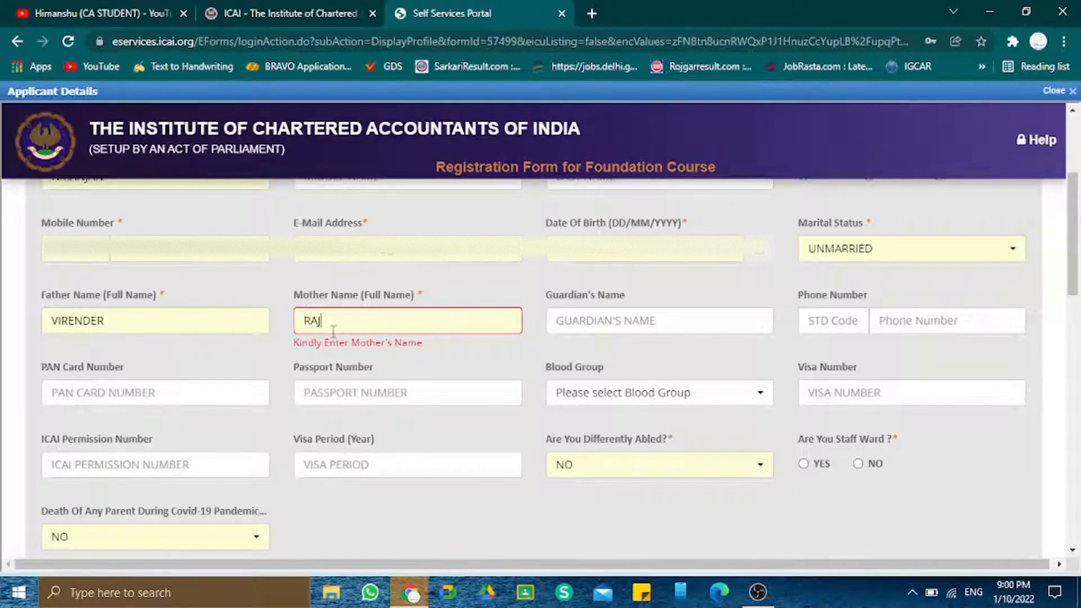
text(NEETA)
click(860, 467)
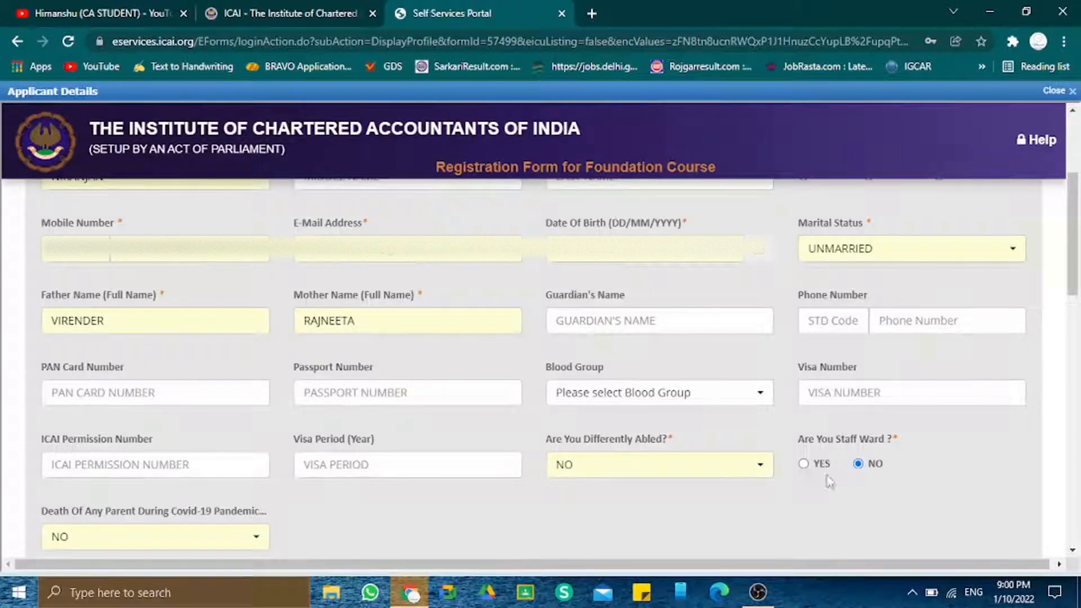
click(740, 468)
click(740, 468)
scroll(718, 469, down, 3)
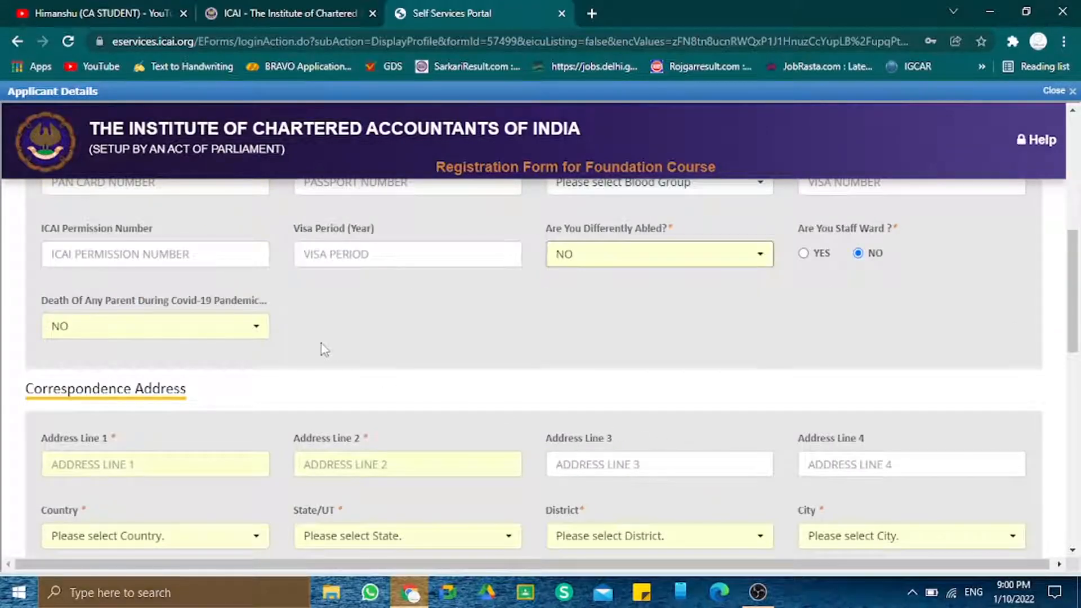
- Type the applicant's street address in Address Line 1 and the locality in Address Line 2
scroll(274, 360, down, 3)
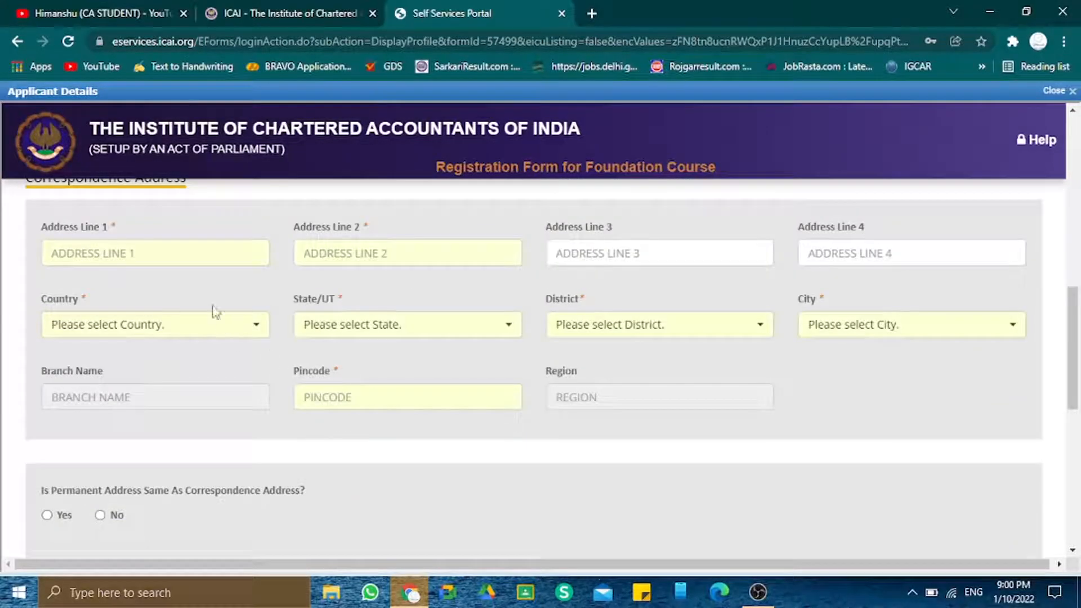
middle_click(457, 444)
scroll(459, 425, up, 1)
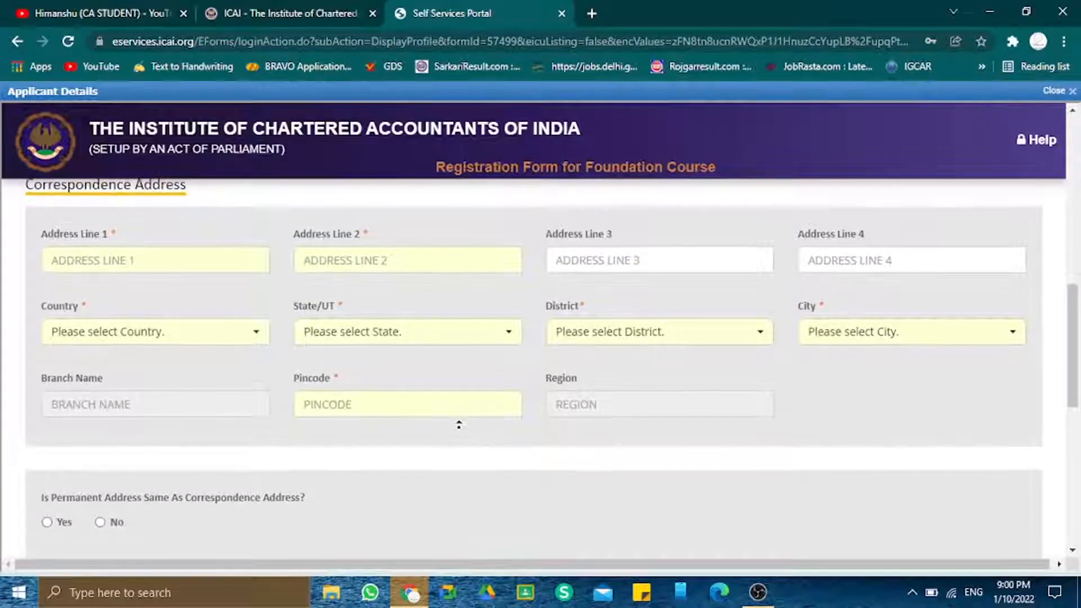
middle_click(459, 425)
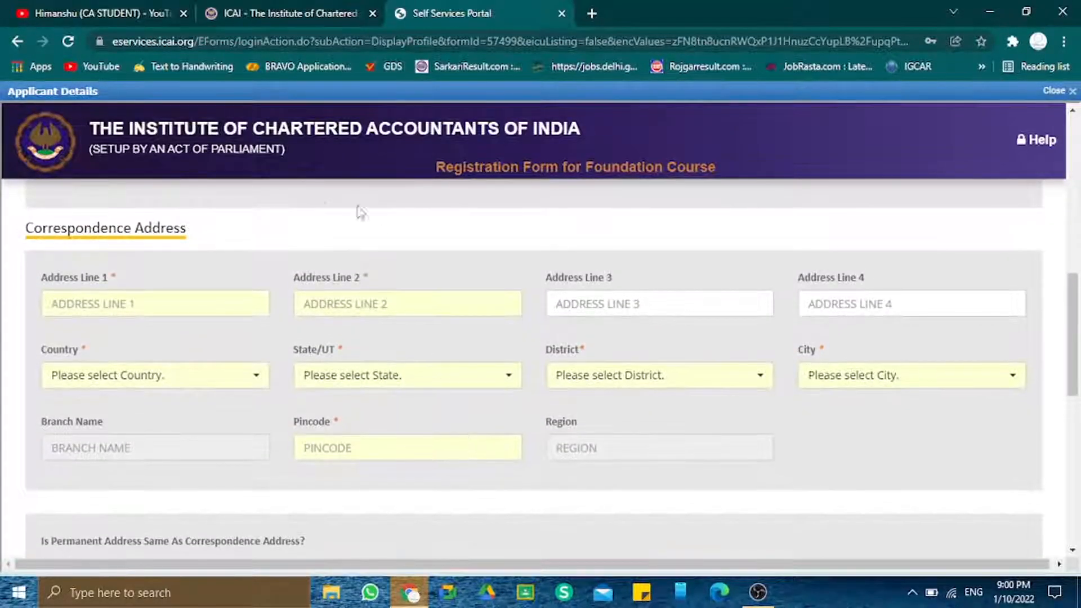
click(241, 307)
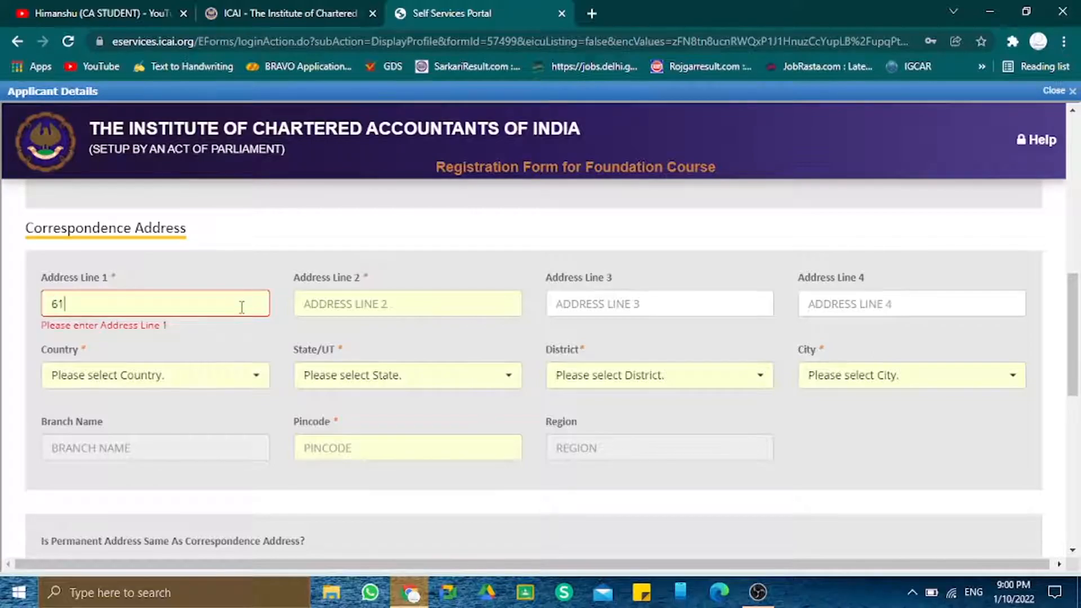
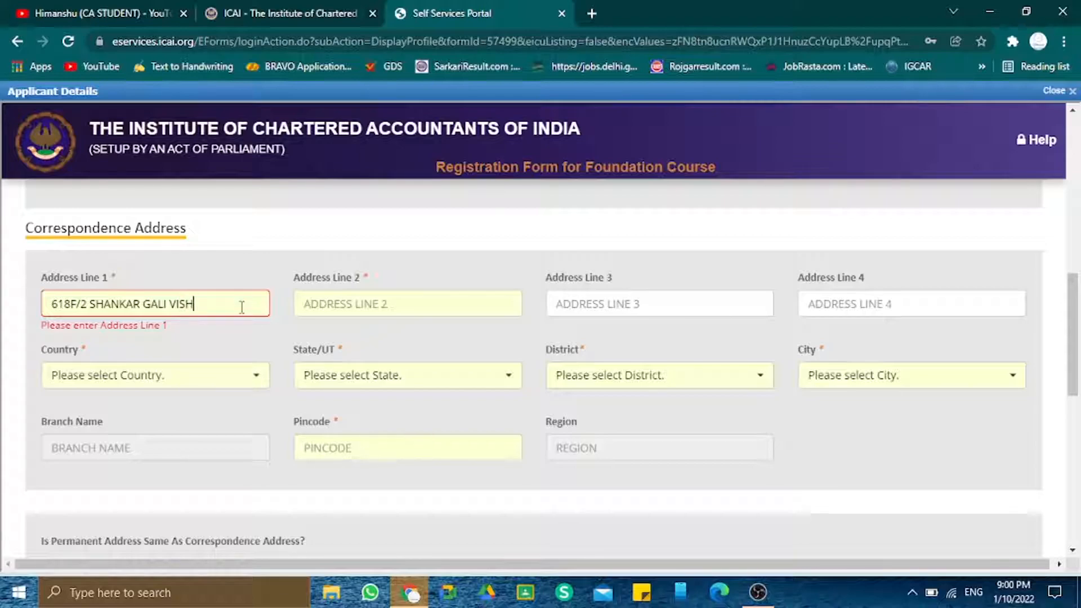
click(334, 301)
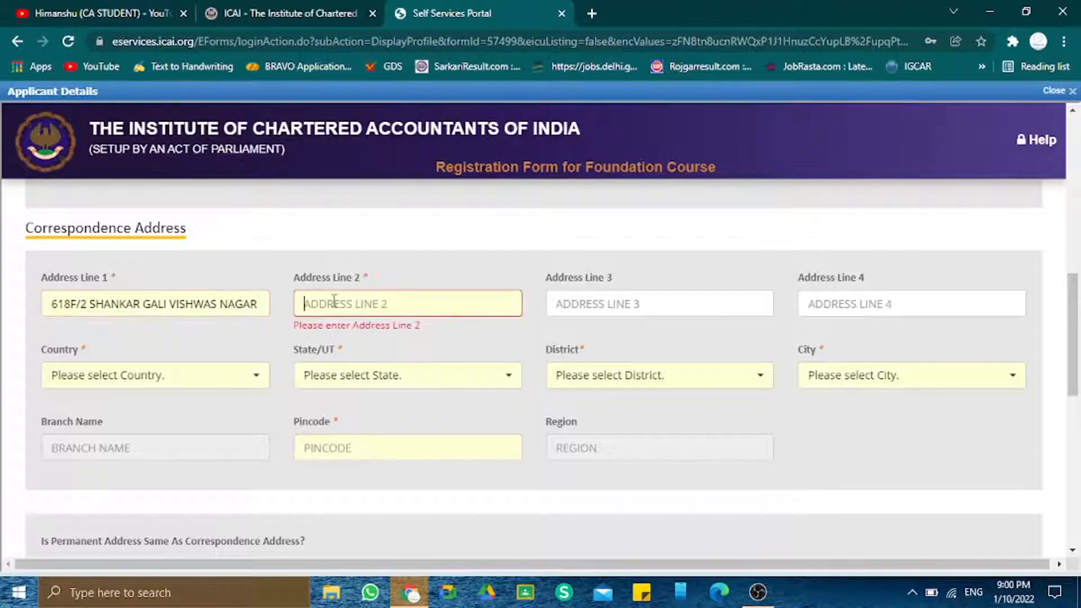
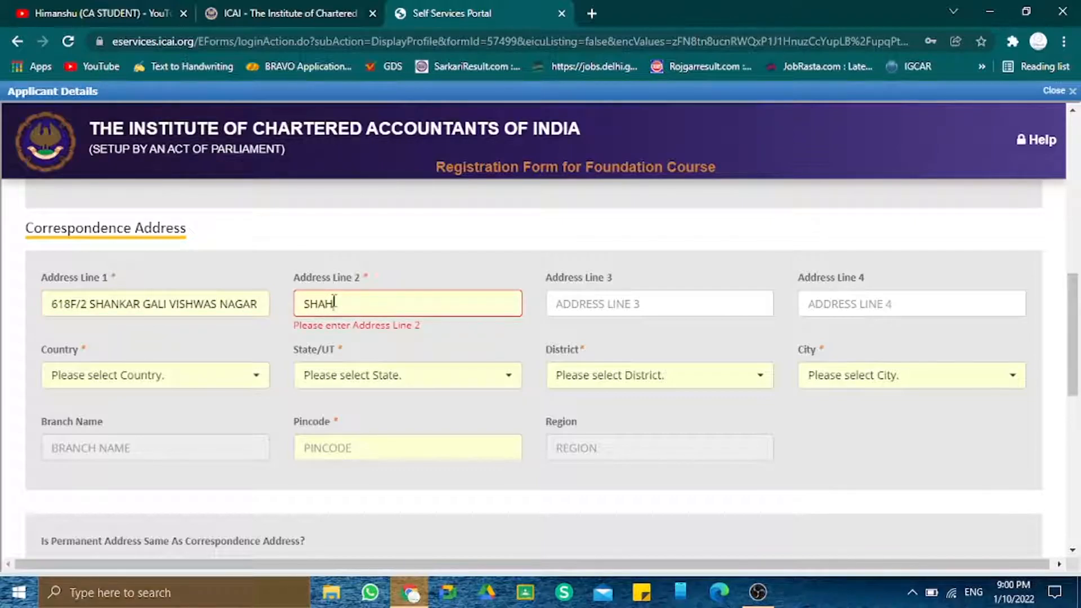
- Set the correspondence country to INDIA and the state to DELHI
click(218, 376)
click(218, 382)
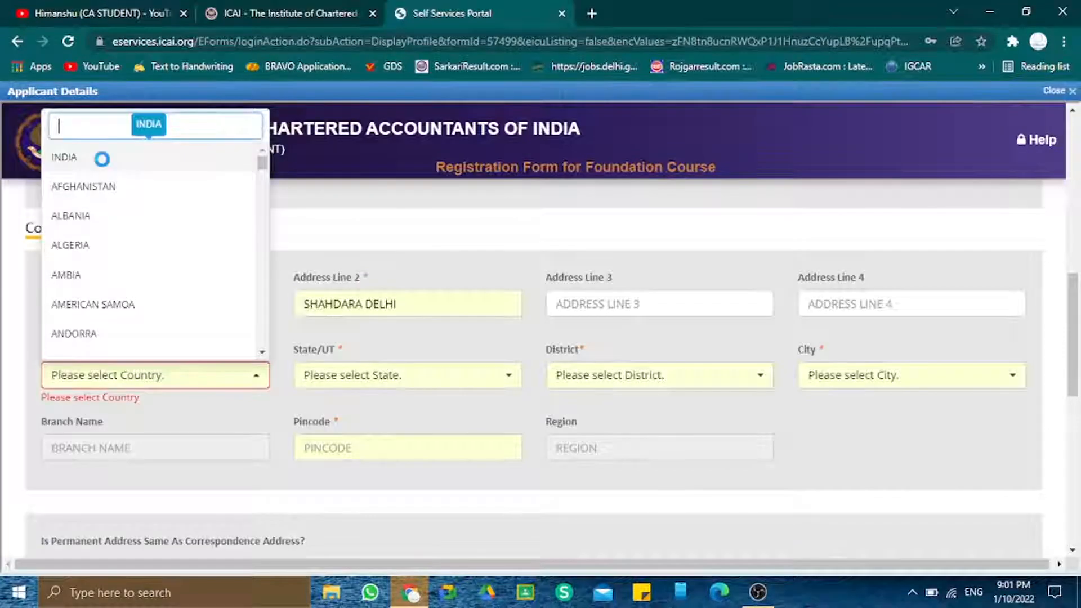
click(104, 158)
click(312, 376)
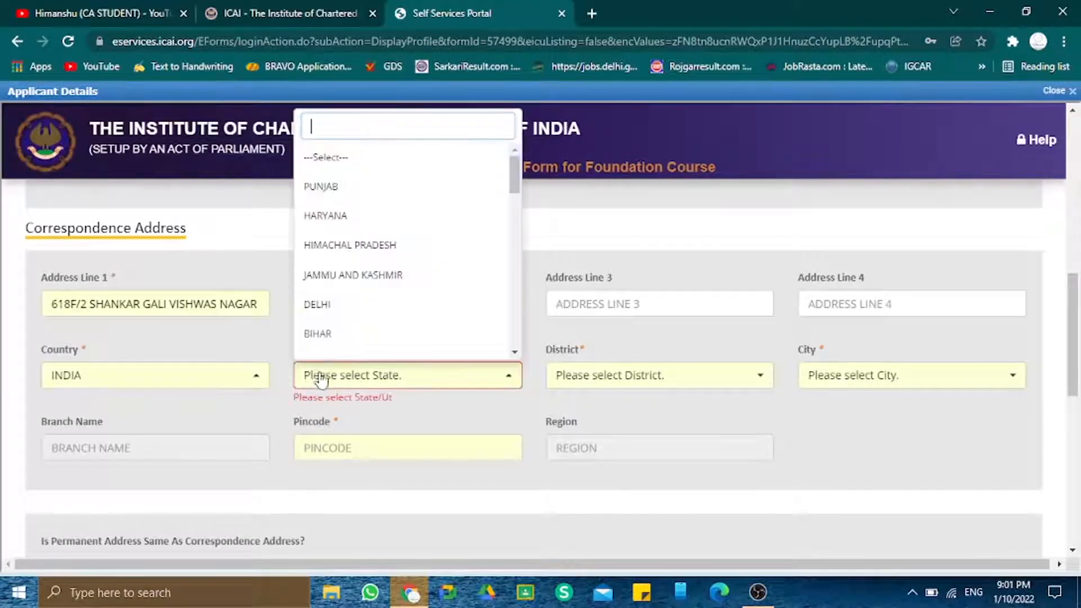
text(d)
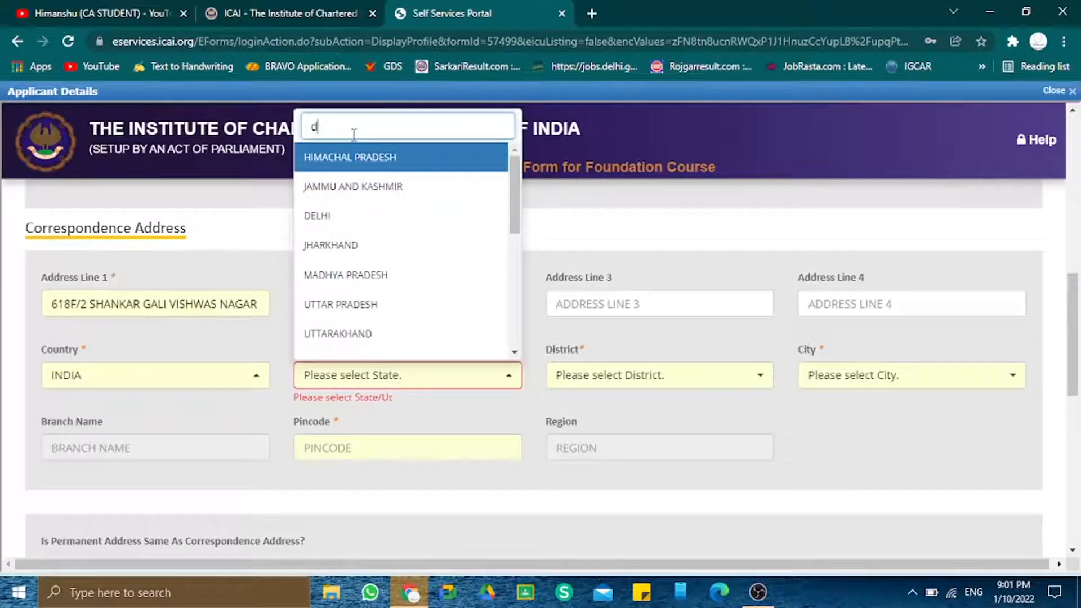
click(373, 216)
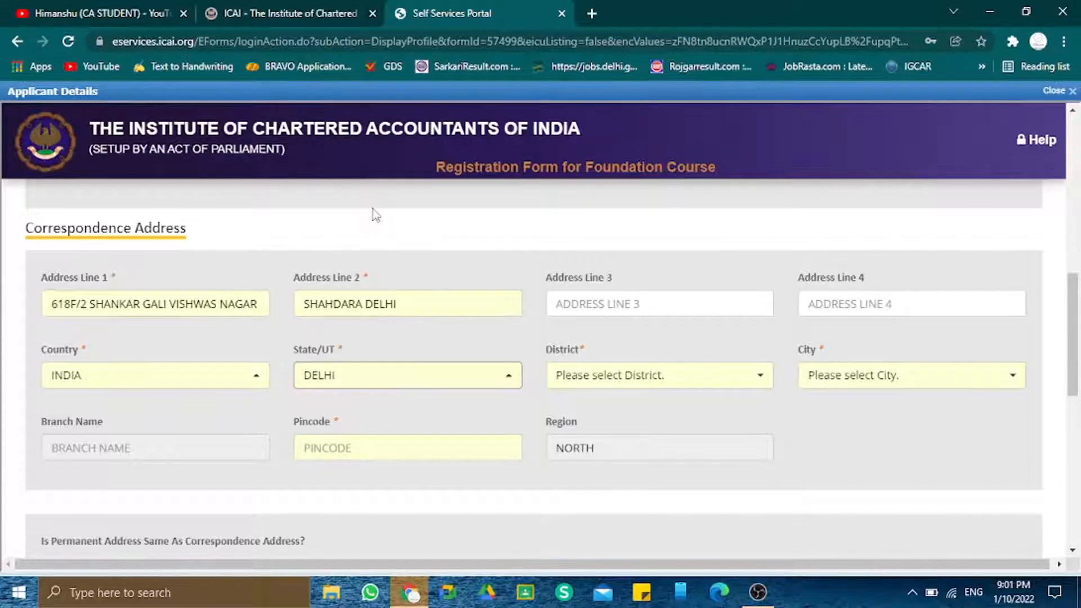
- Choose district NORTH EAST DELHI and city DELHI, and enter pincode 110032
click(598, 383)
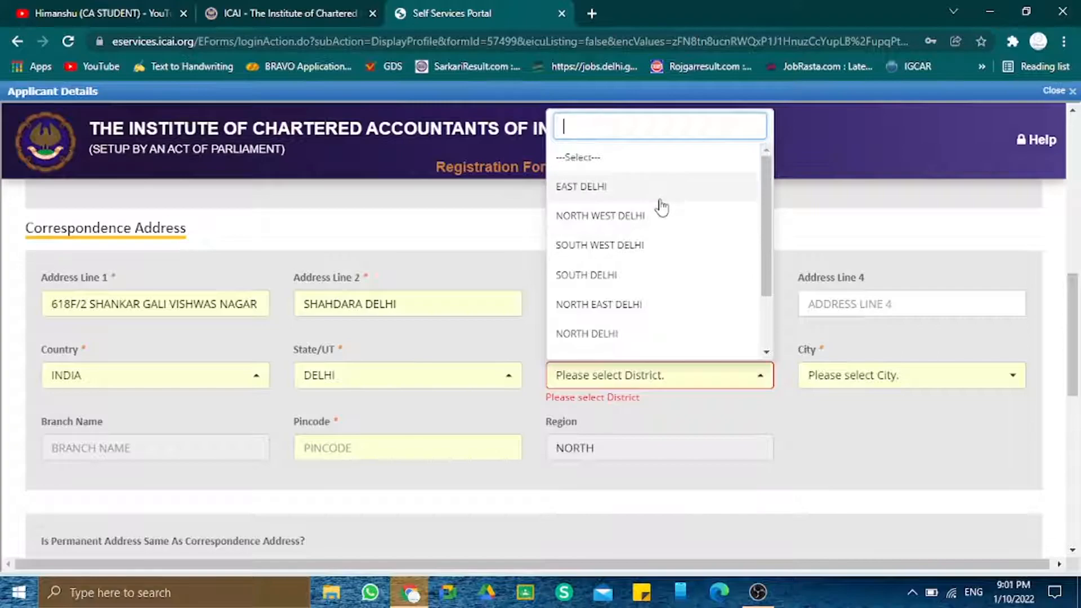
click(657, 306)
click(822, 405)
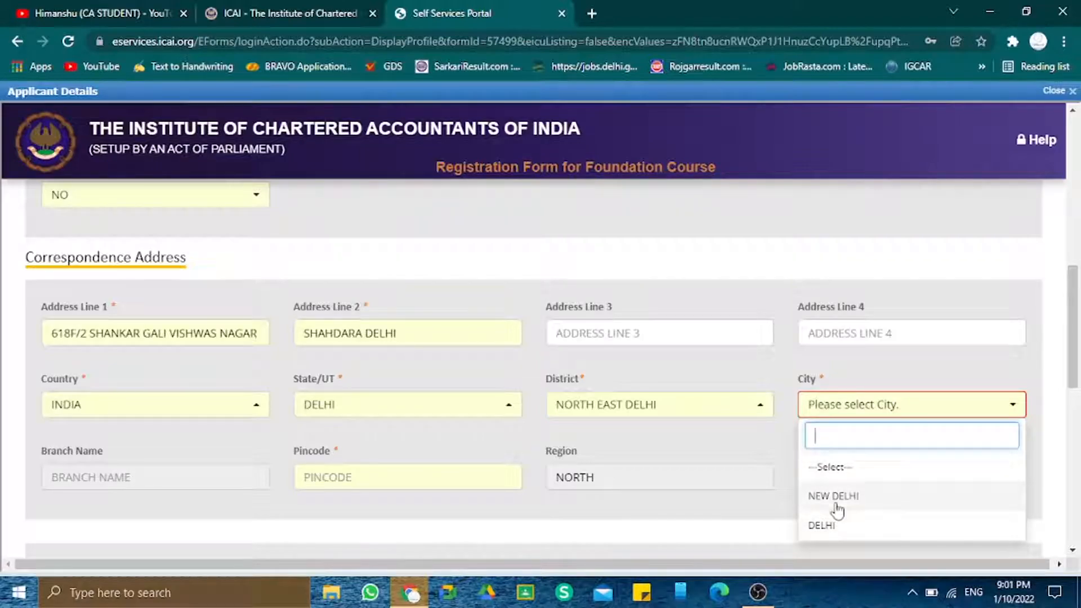
click(836, 538)
middle_click(828, 449)
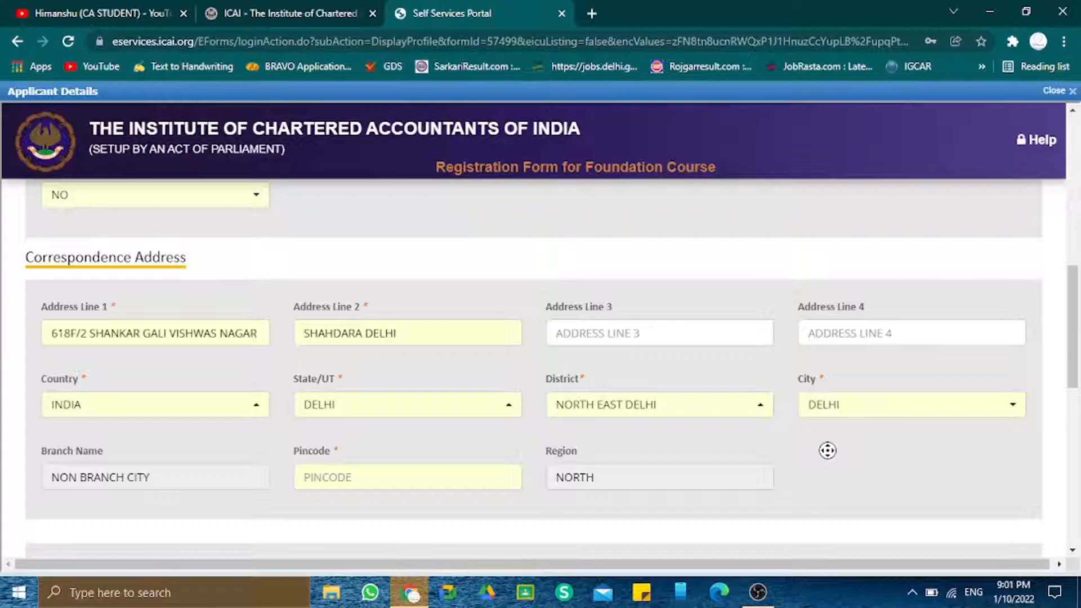
middle_click(822, 480)
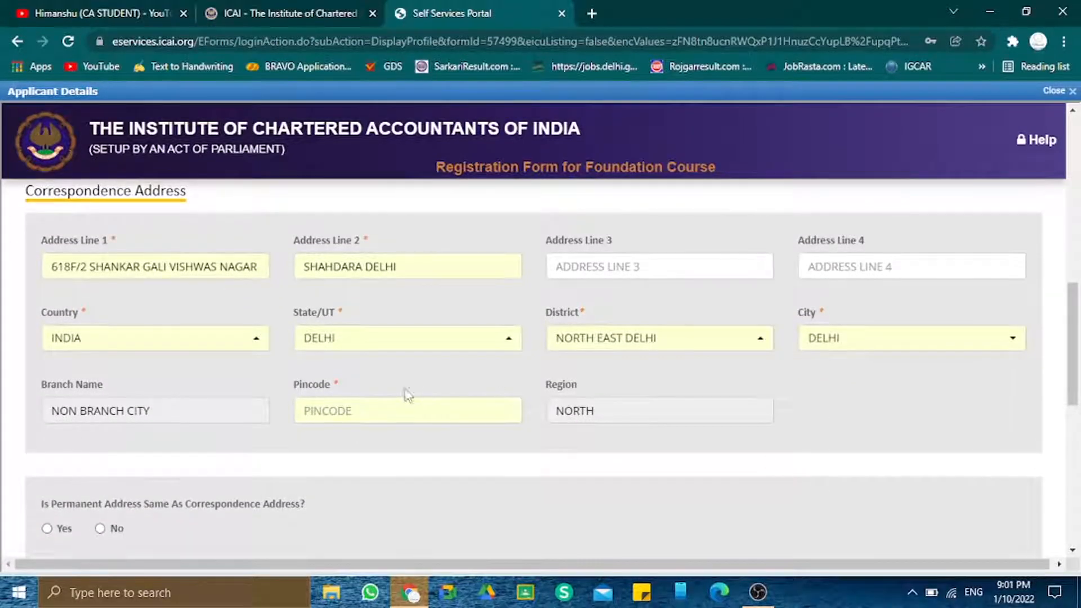
click(369, 405)
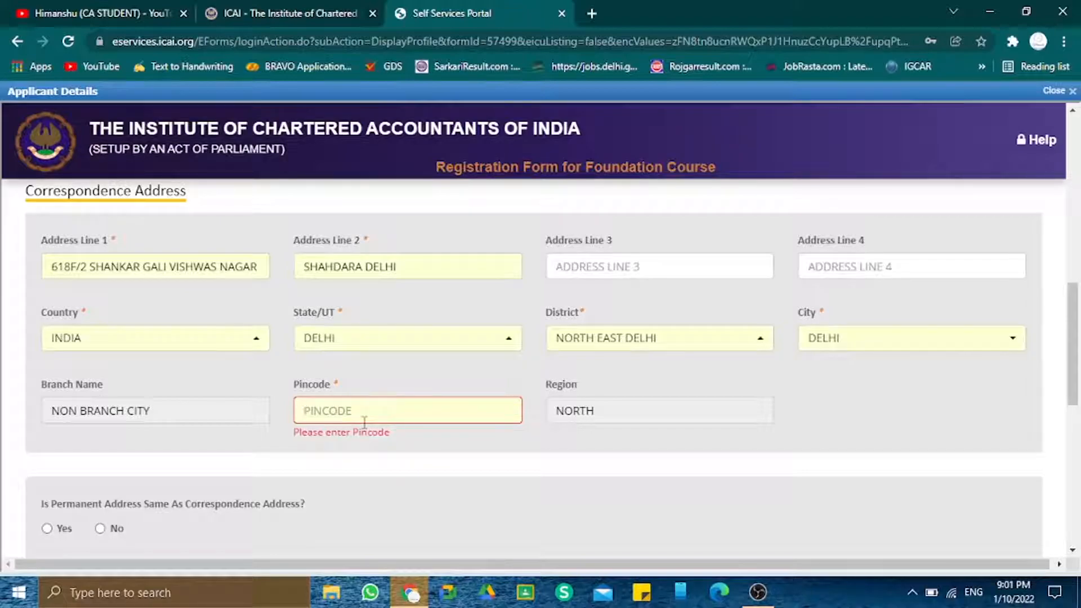
text(1100)
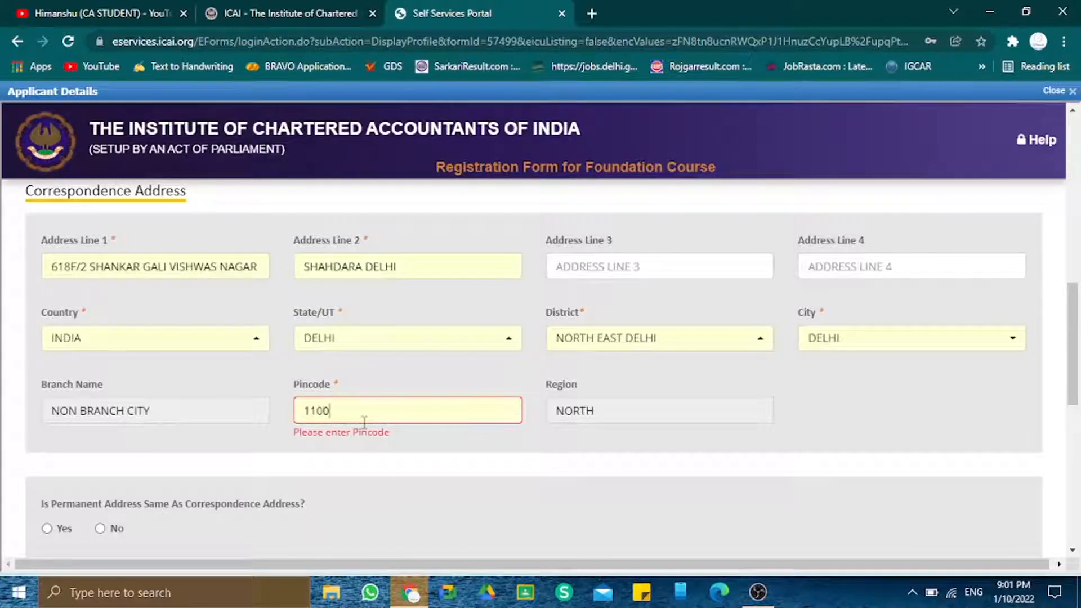
text(32)
- Answer Yes to 'permanent address same as correspondence' and choose SC as the Category
scroll(374, 425, down, 3)
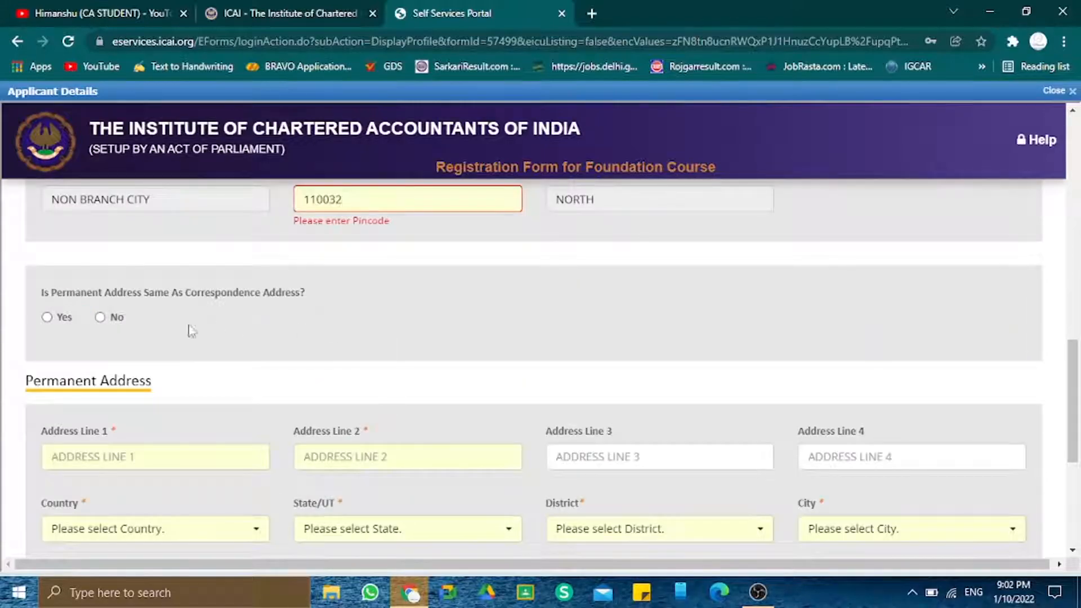
click(68, 321)
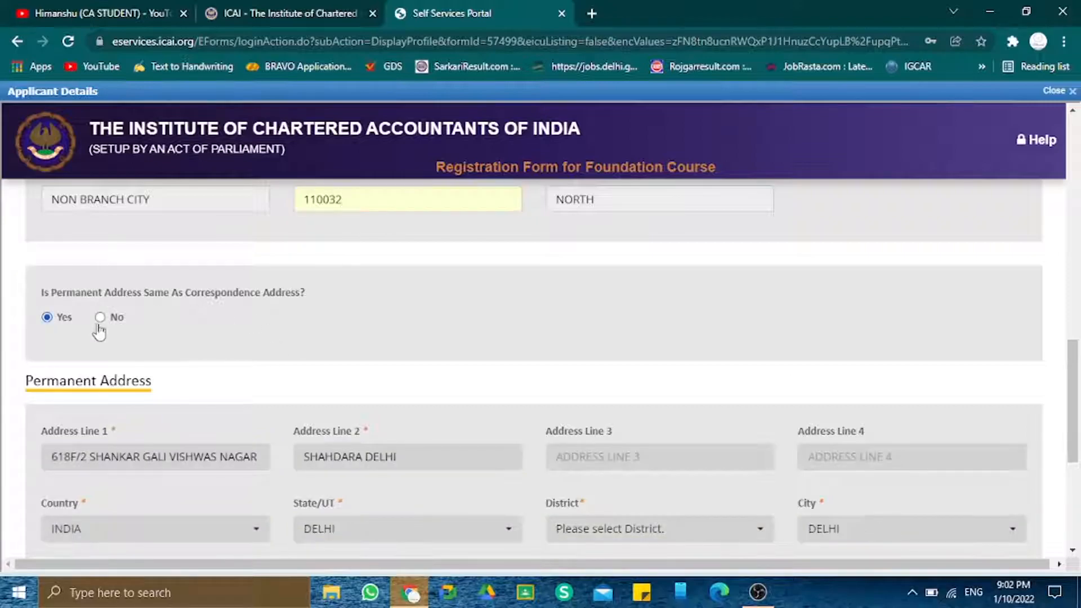
scroll(326, 339, down, 3)
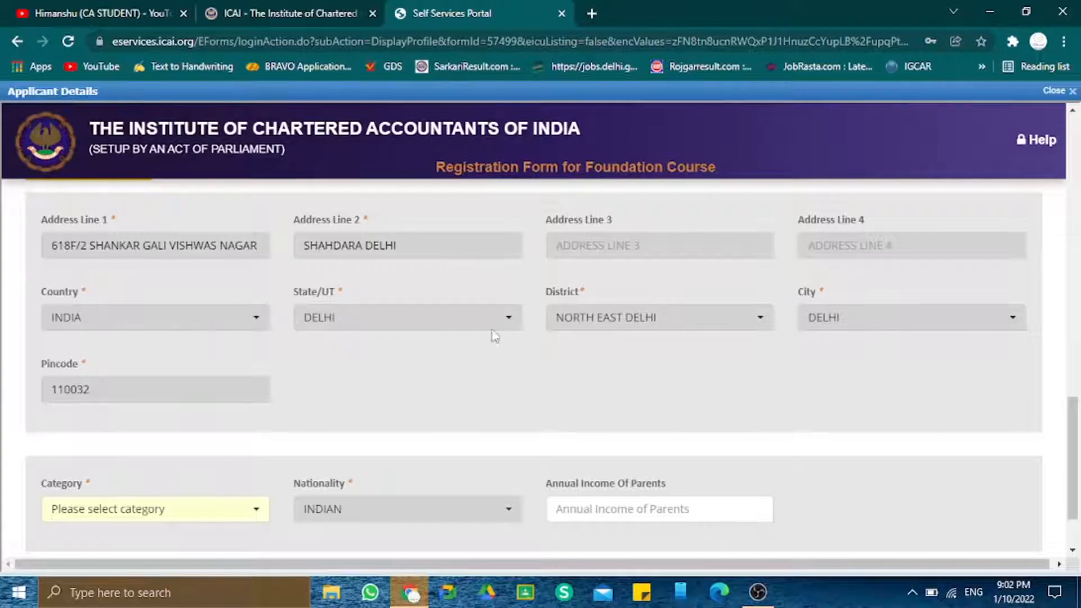
scroll(431, 381, down, 2)
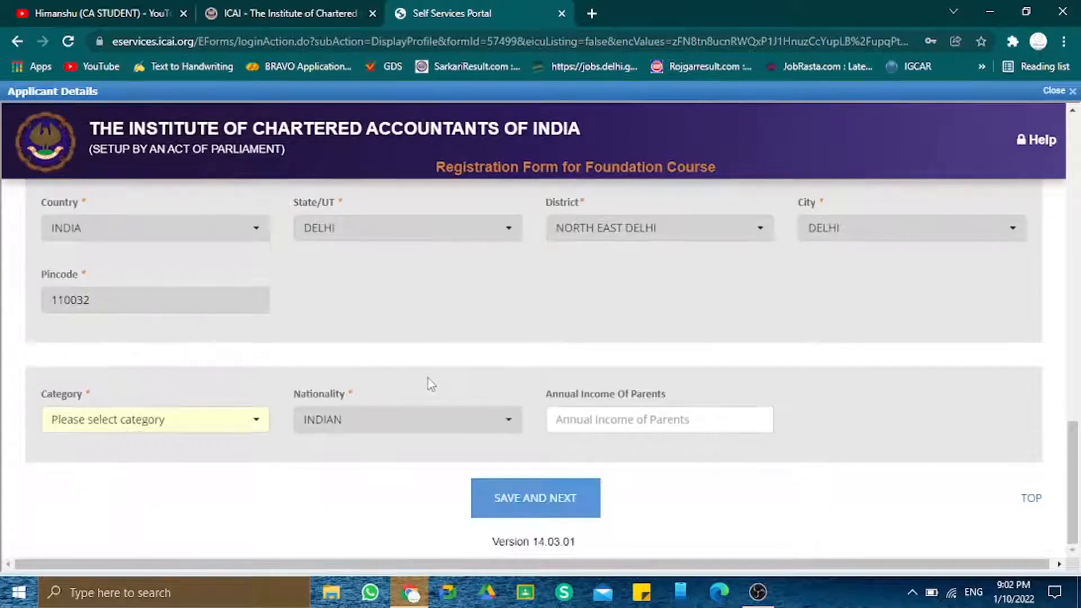
click(188, 421)
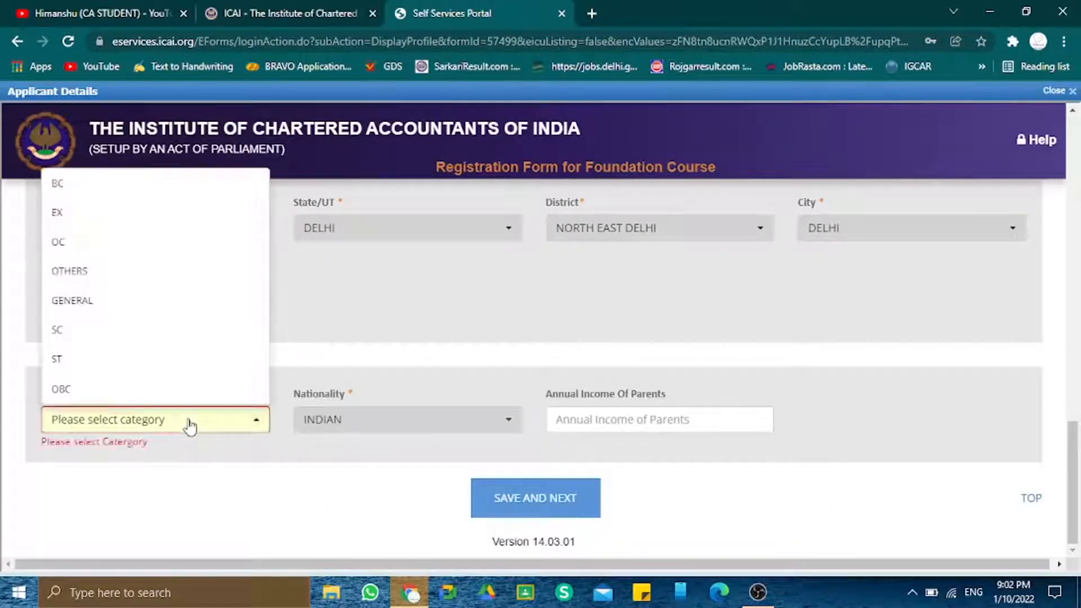
click(83, 331)
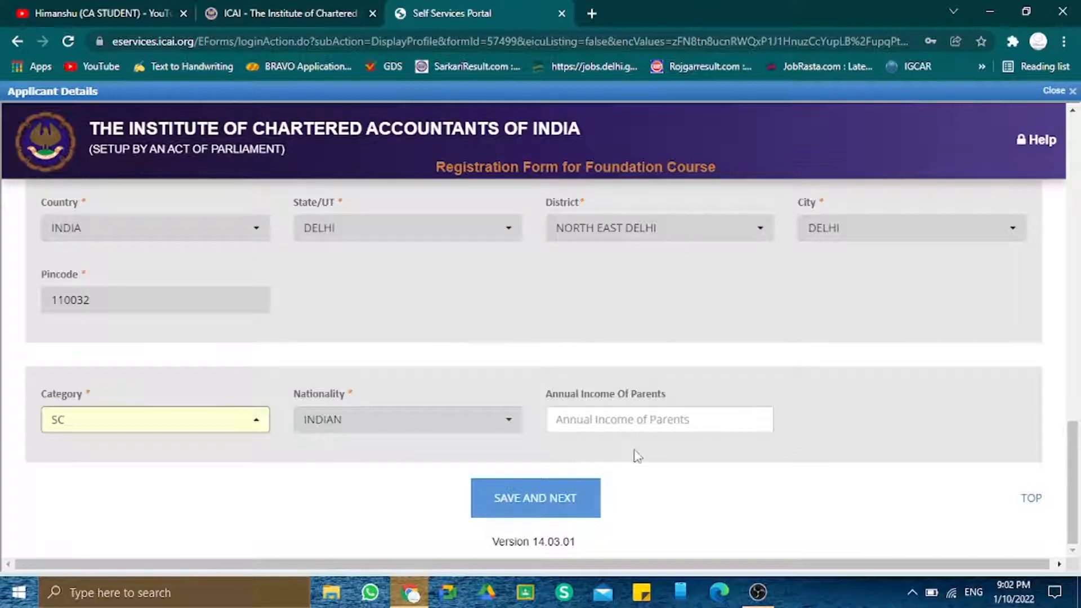
- Save the personal details and acknowledge the Data Saved confirmation
click(573, 508)
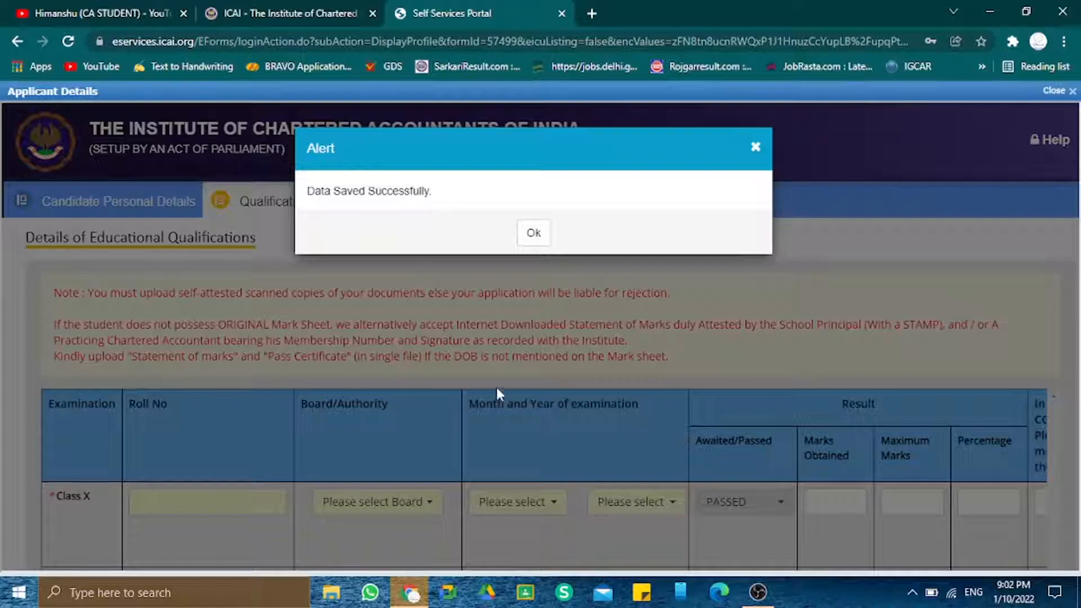
click(532, 232)
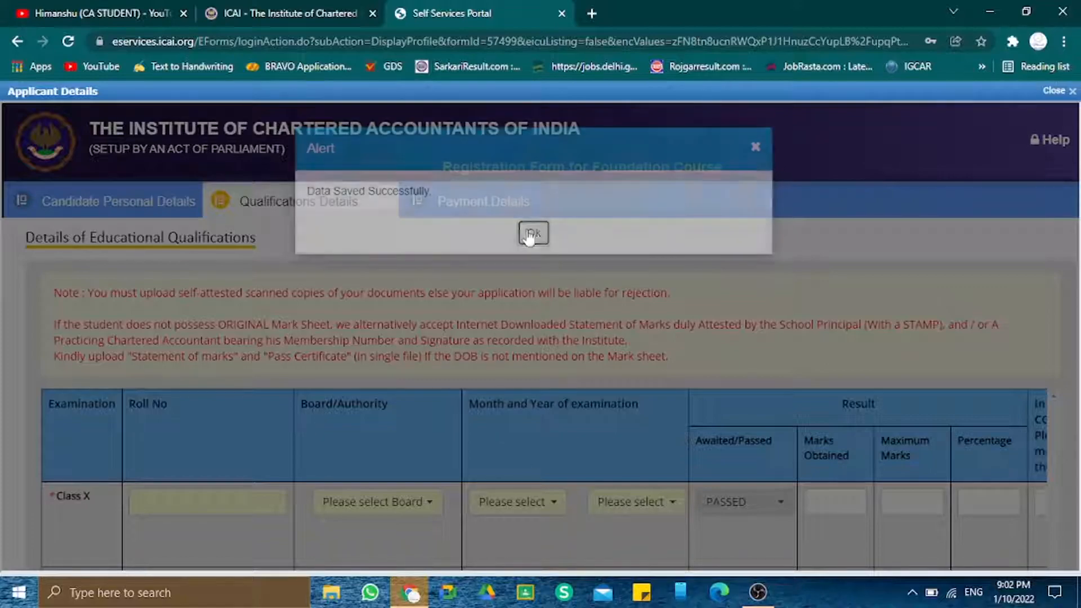
scroll(526, 234, down, 4)
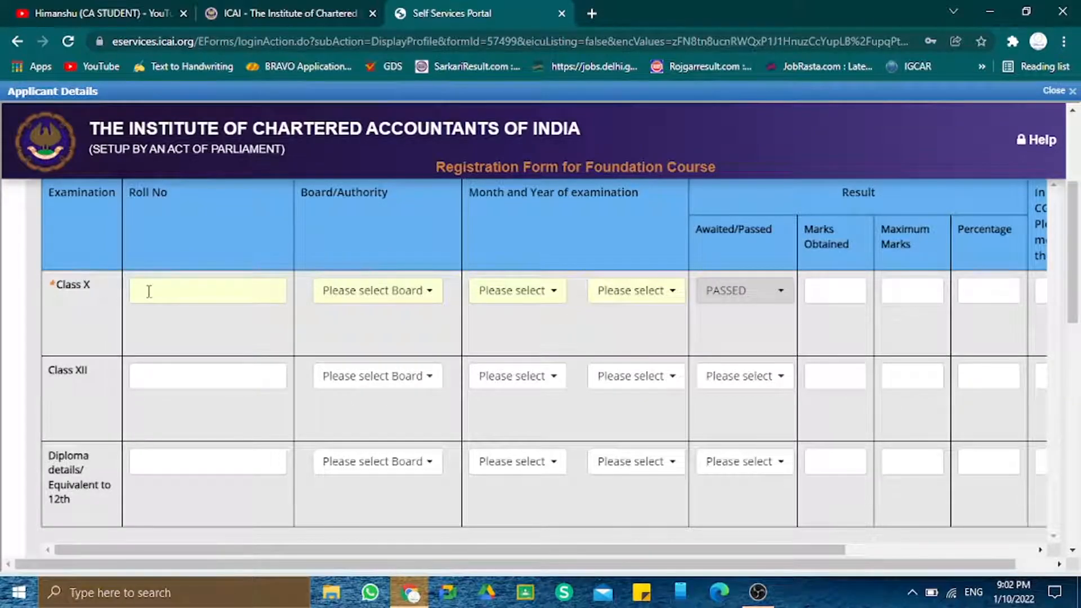
- Enter the Class X roll number, board CBSE, and exam date MARCH 2017
click(212, 296)
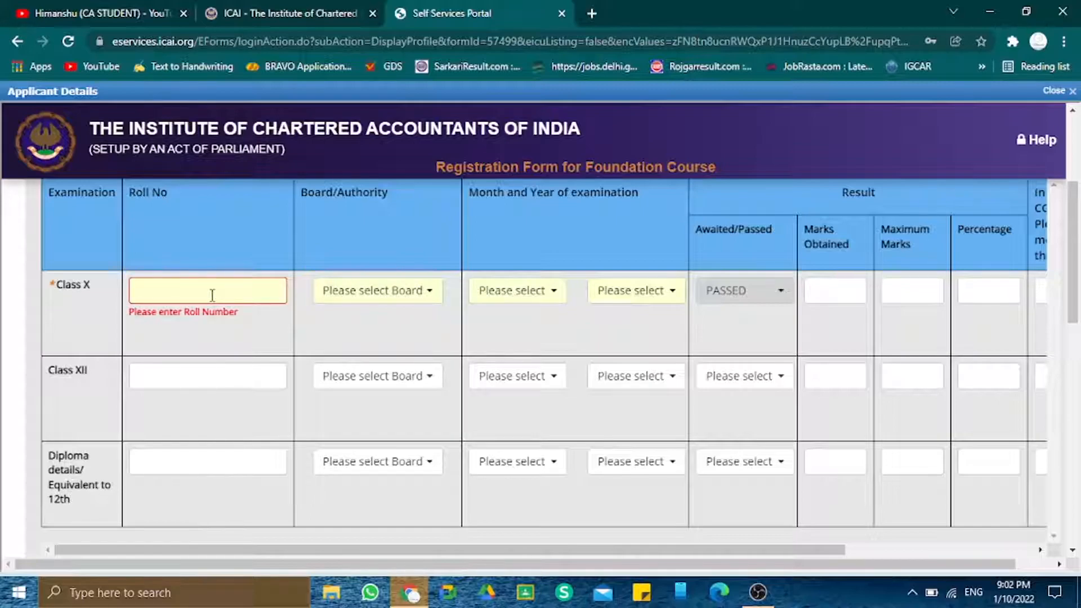
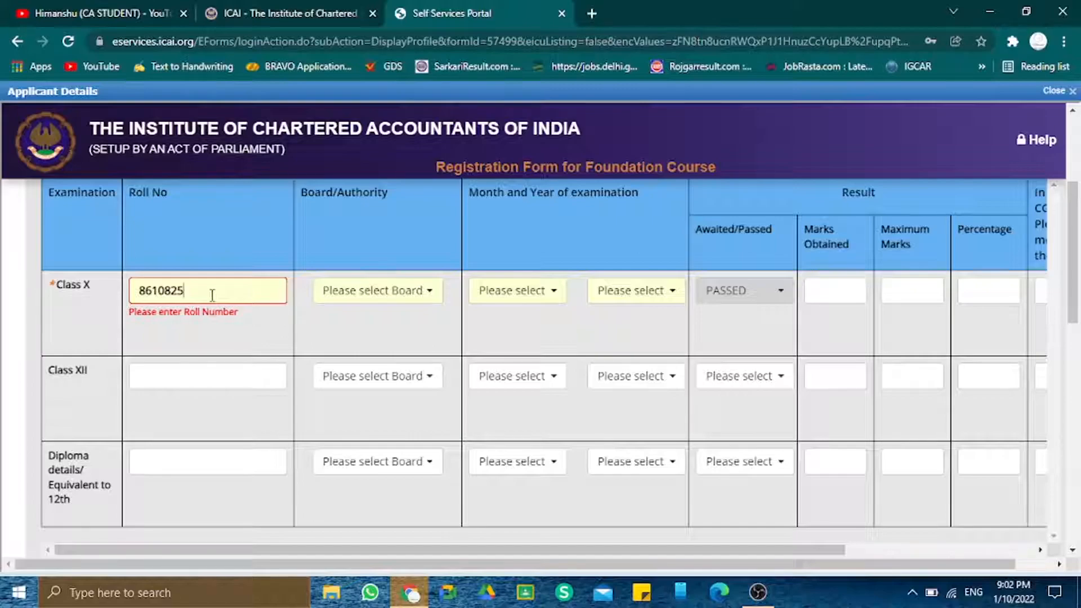
click(329, 302)
text(cb)
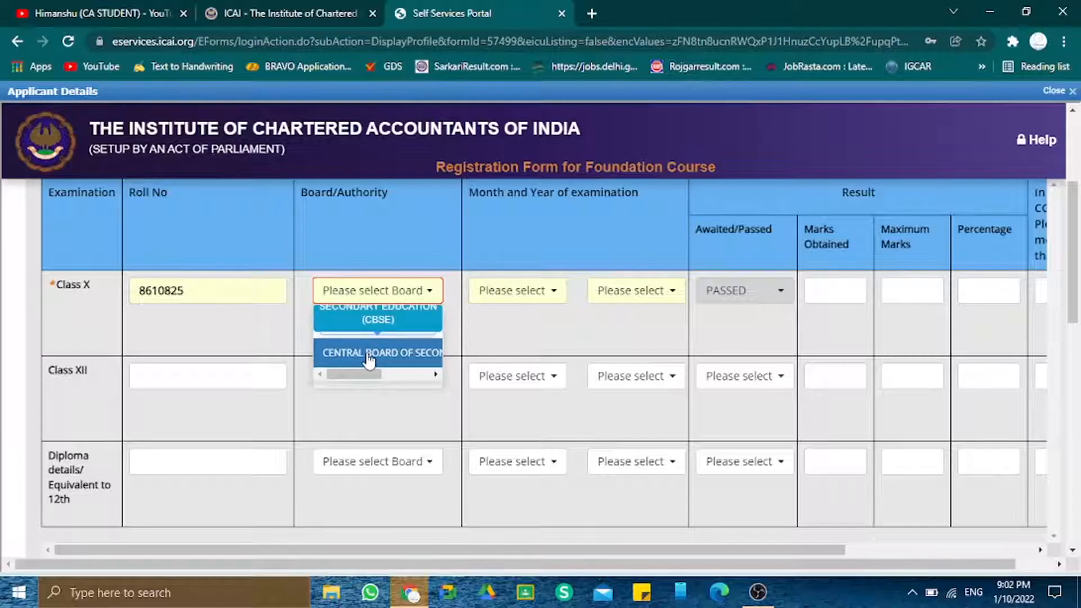
click(369, 355)
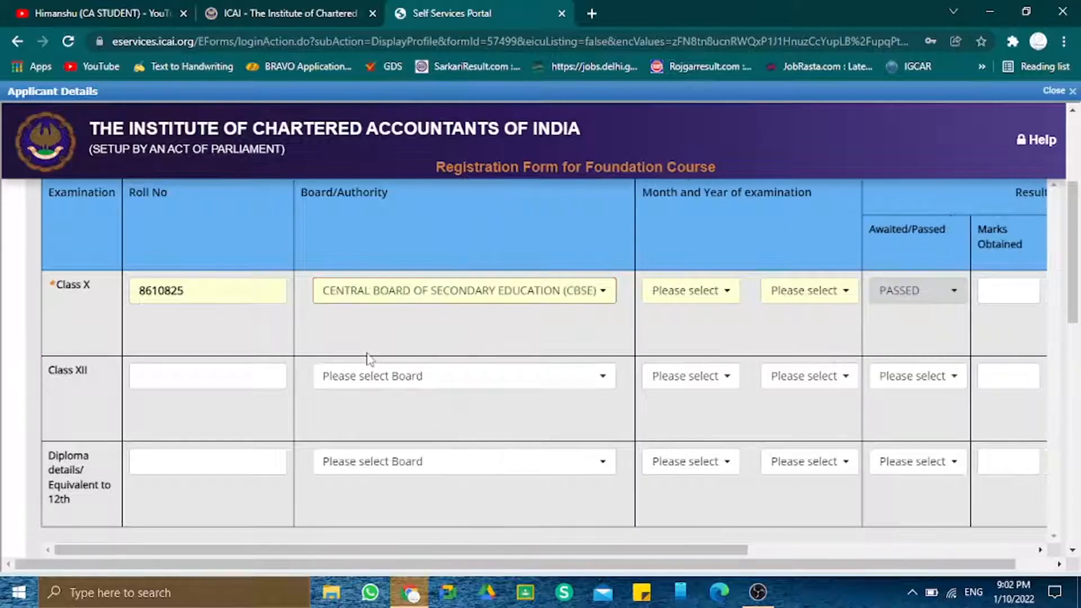
click(684, 304)
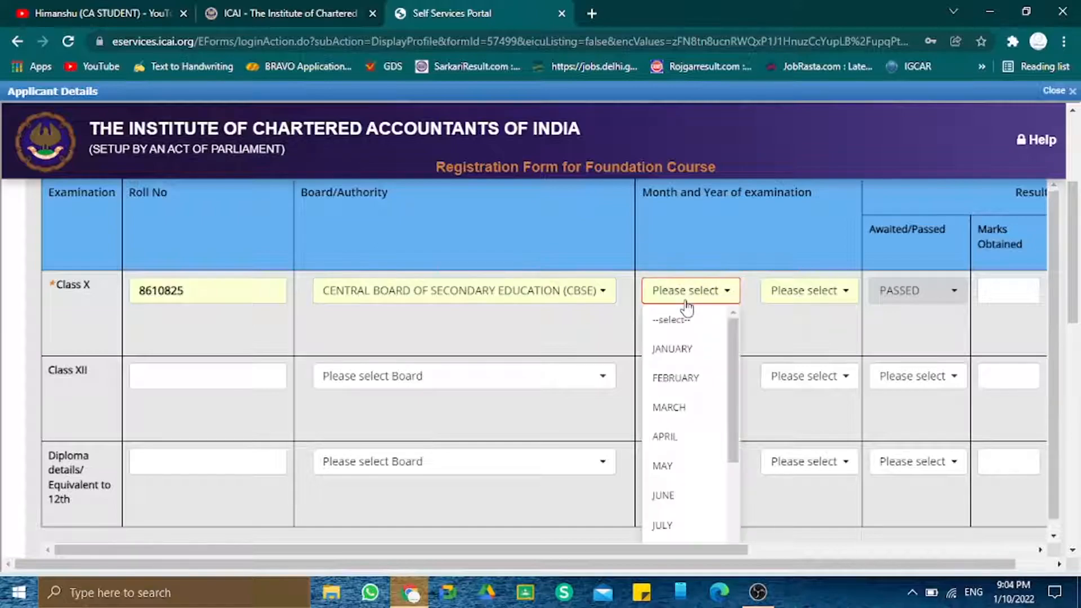
click(676, 408)
click(796, 301)
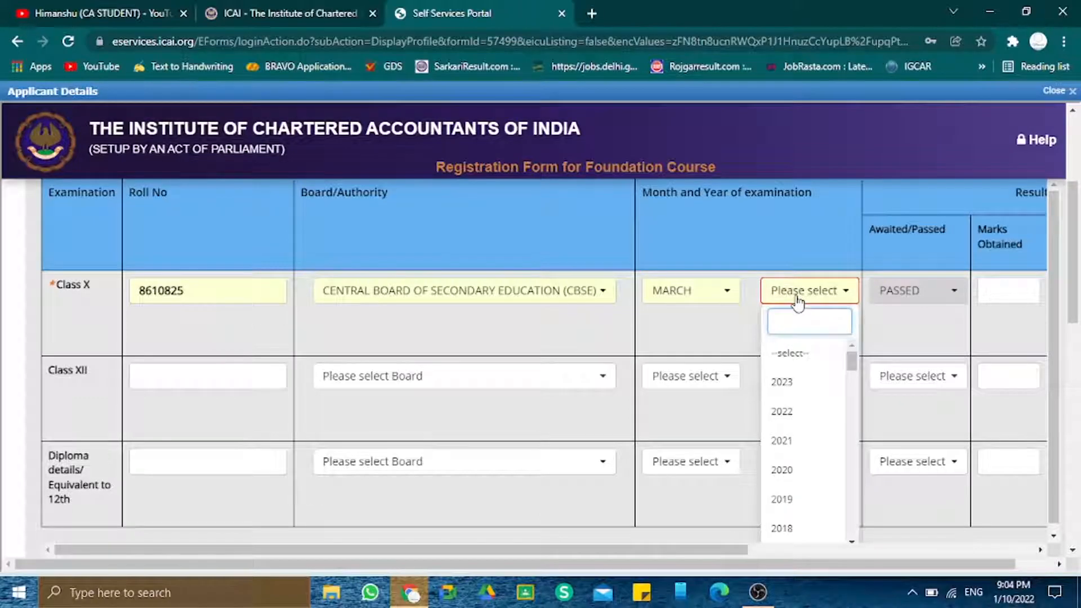
text(20)
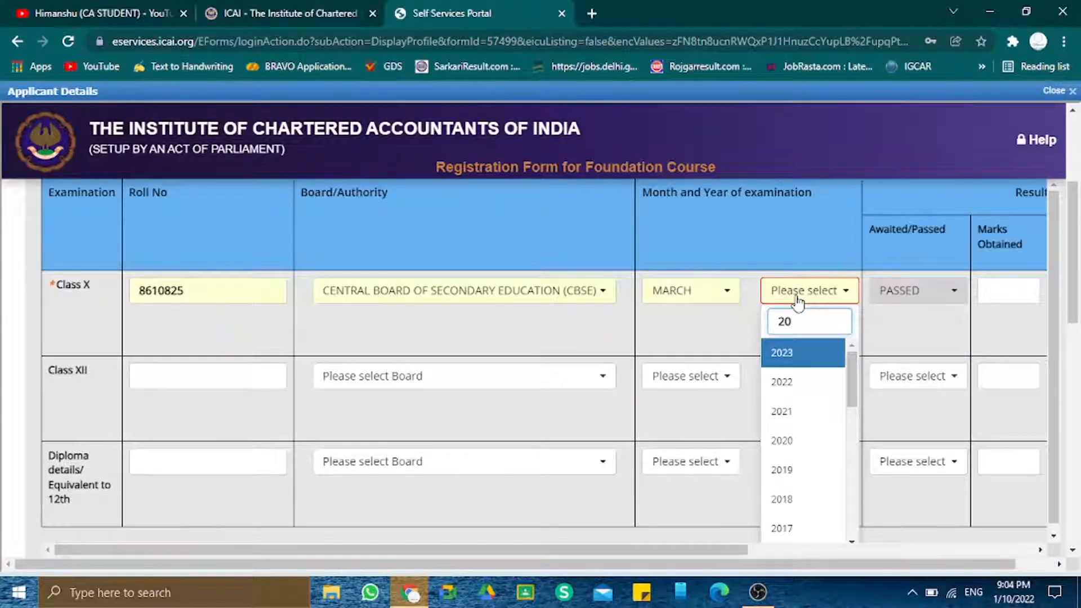
text(1)
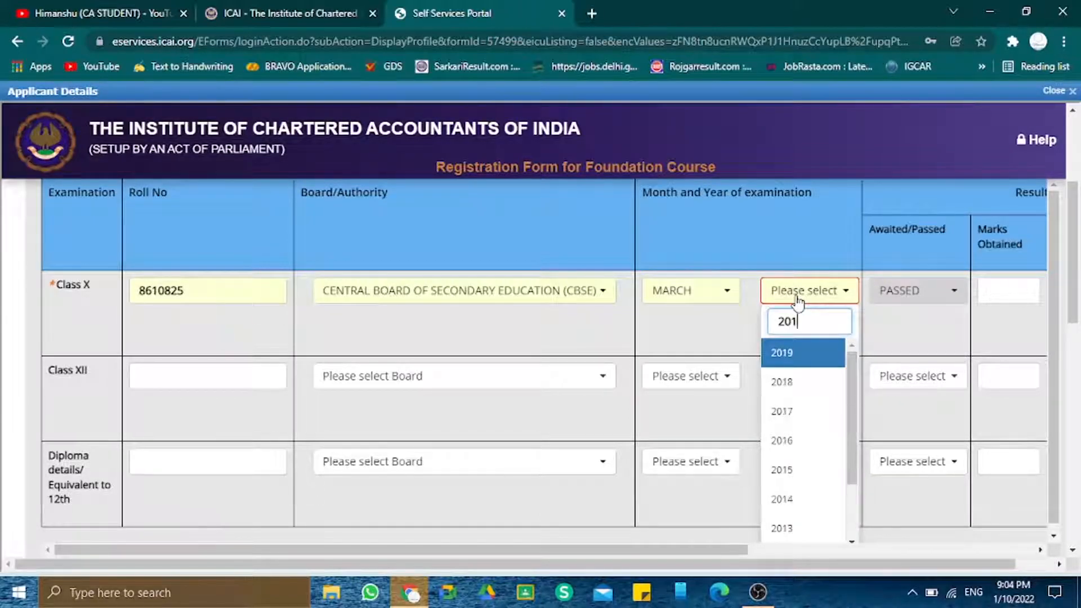
click(788, 414)
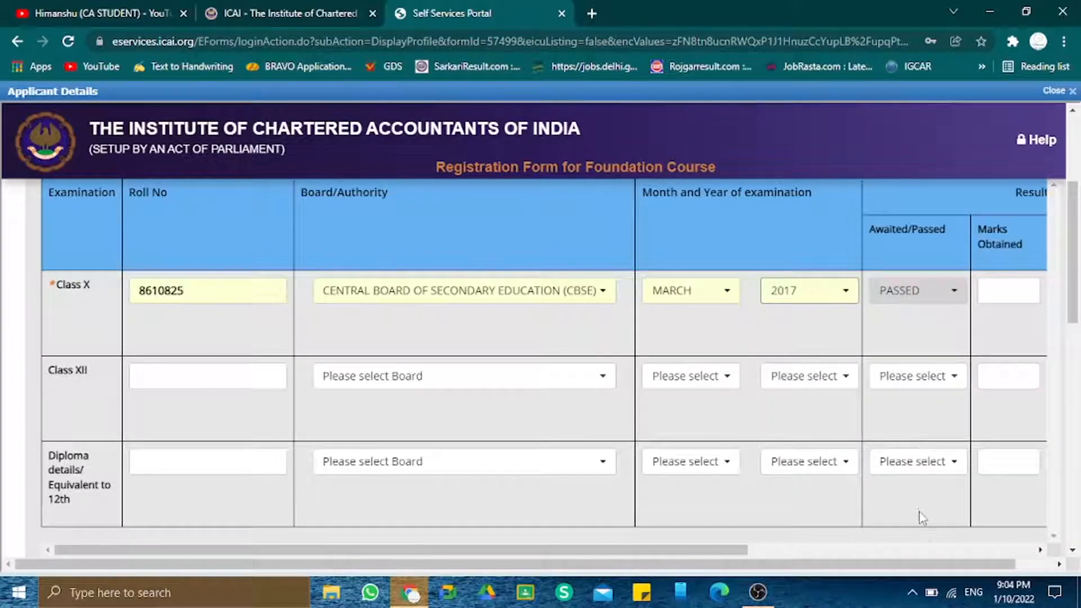
drag(933, 565, 1040, 565)
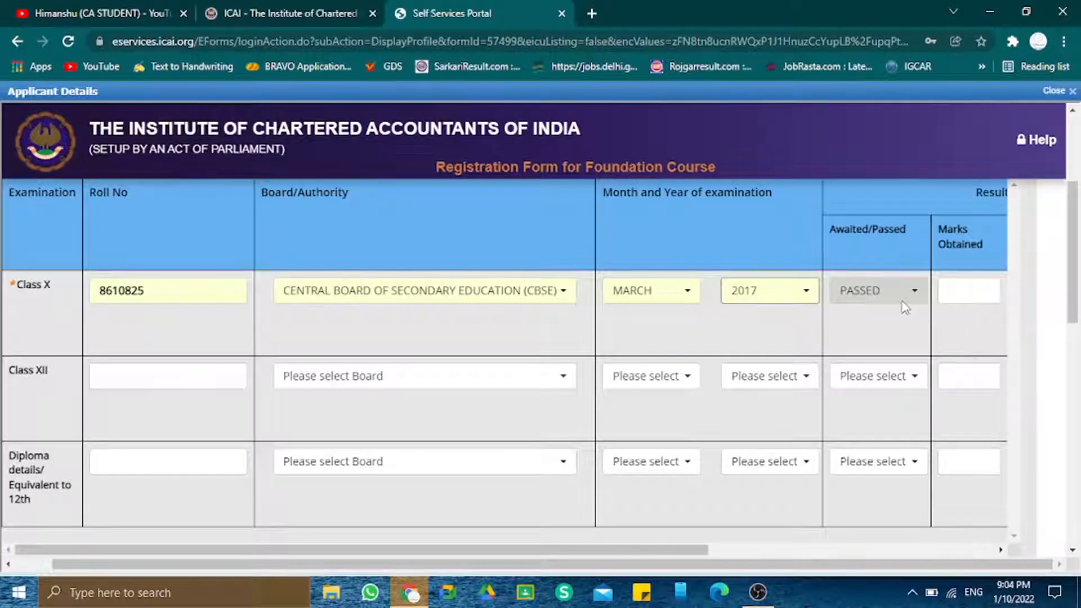
click(904, 303)
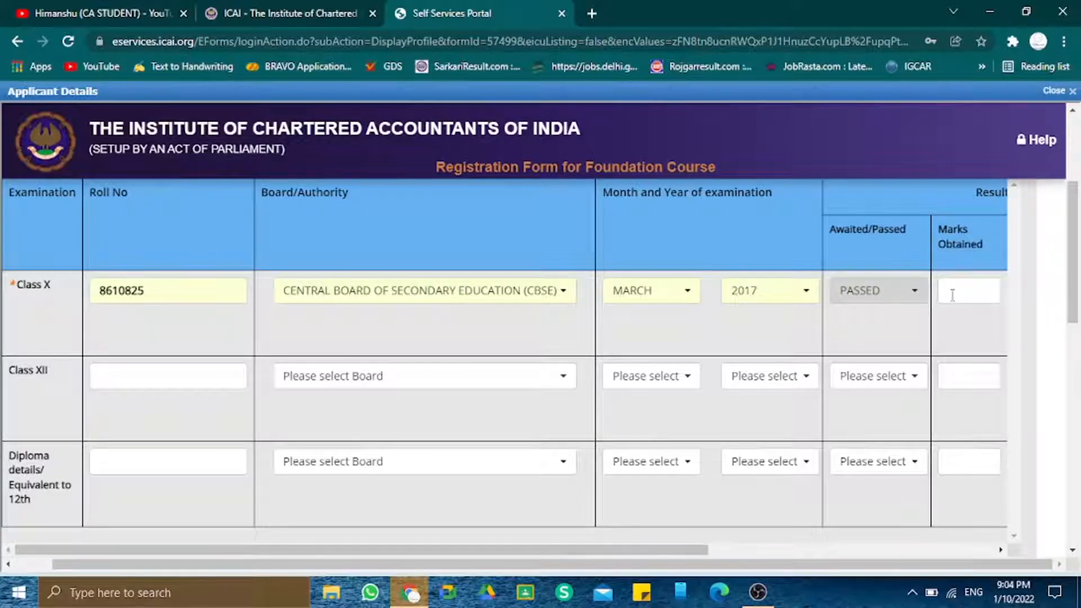
- Enter Class X maximum marks 500 and marks obtained 332.5, leaving CGPA empty
drag(704, 558, 952, 554)
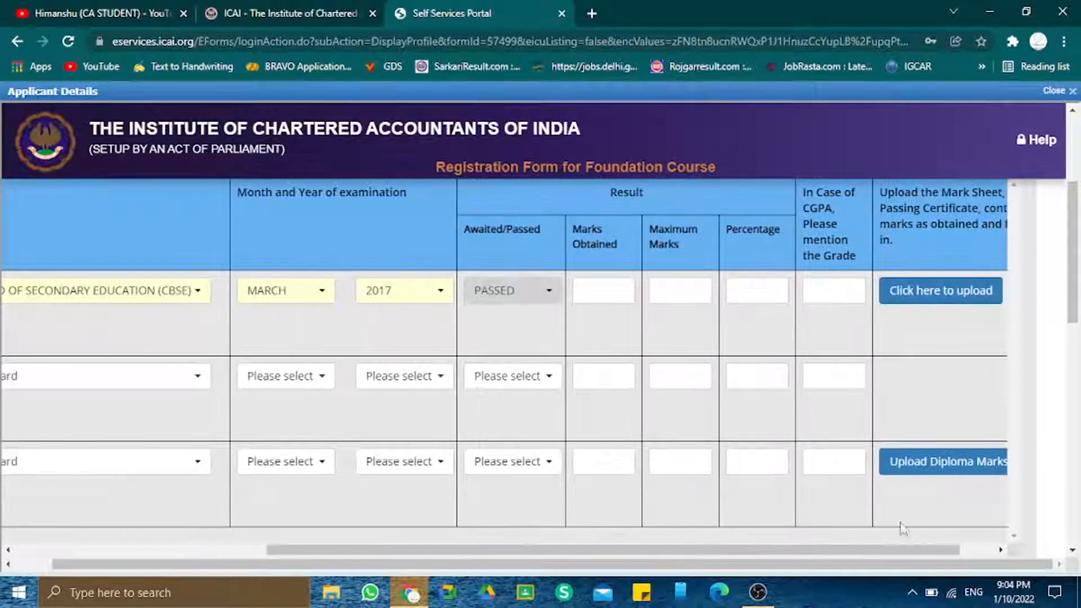
click(589, 289)
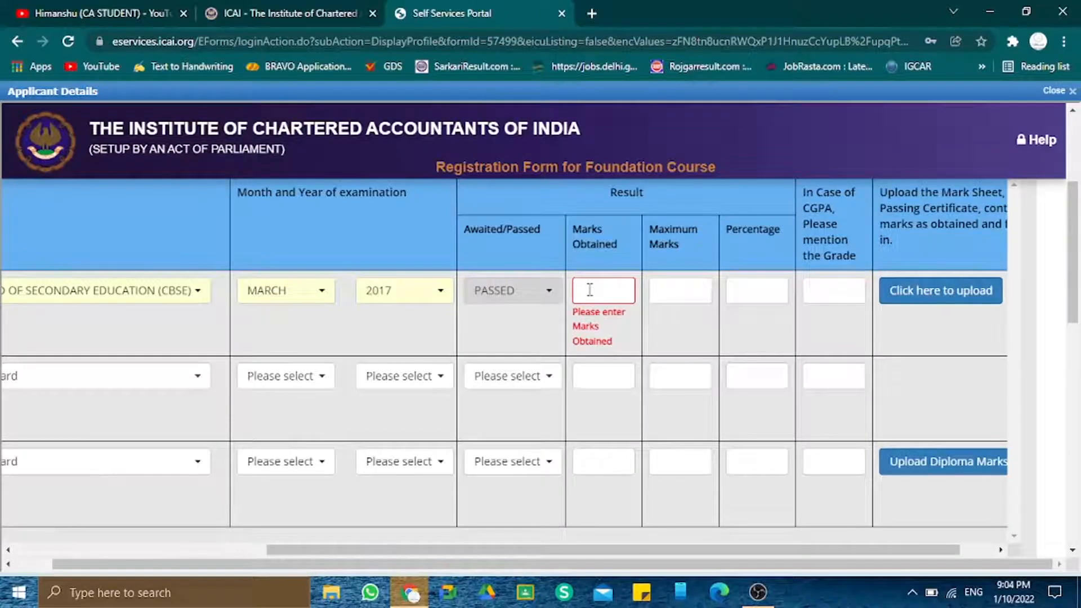
click(653, 291)
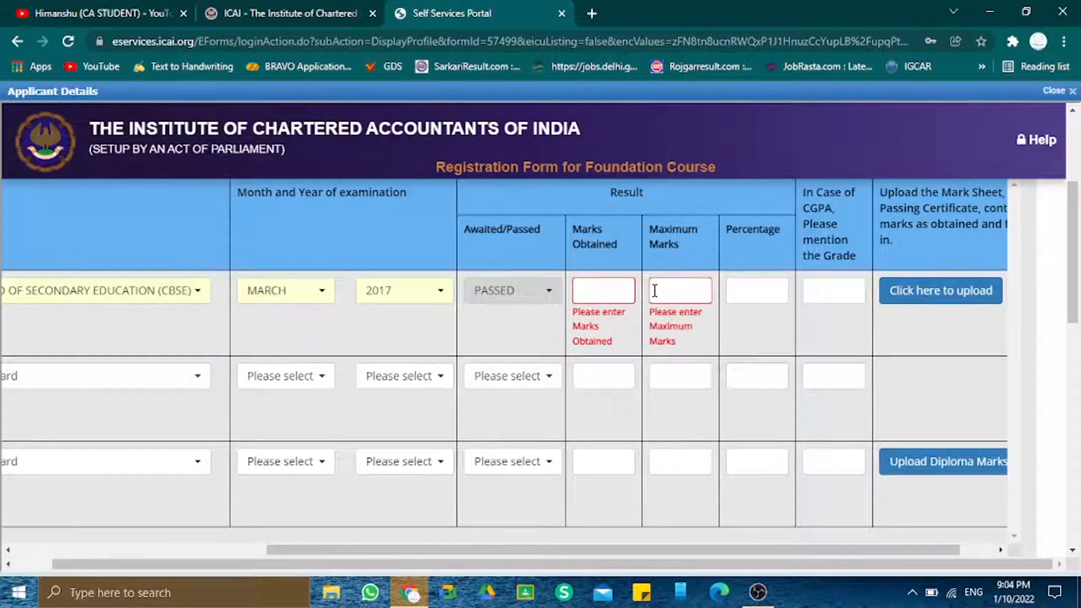
text(500)
click(612, 295)
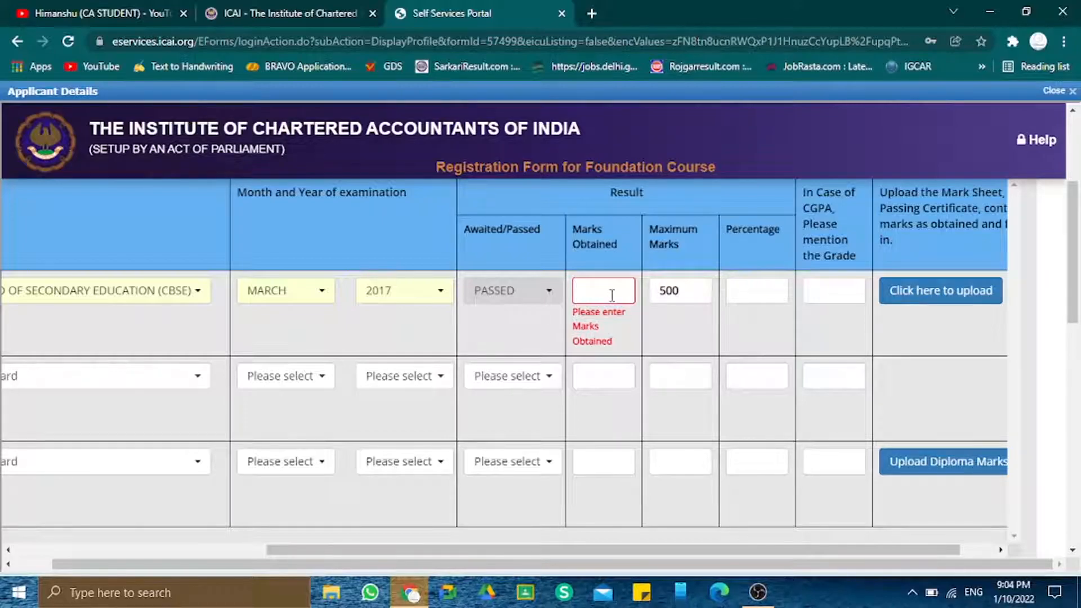
text(332.5)
click(749, 303)
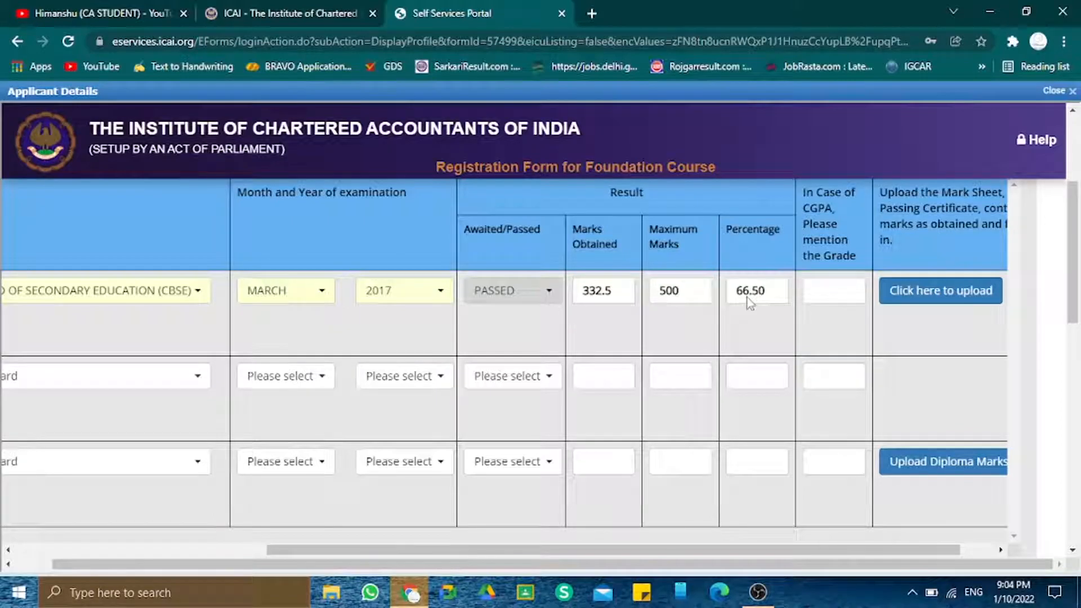
click(817, 291)
text(7)
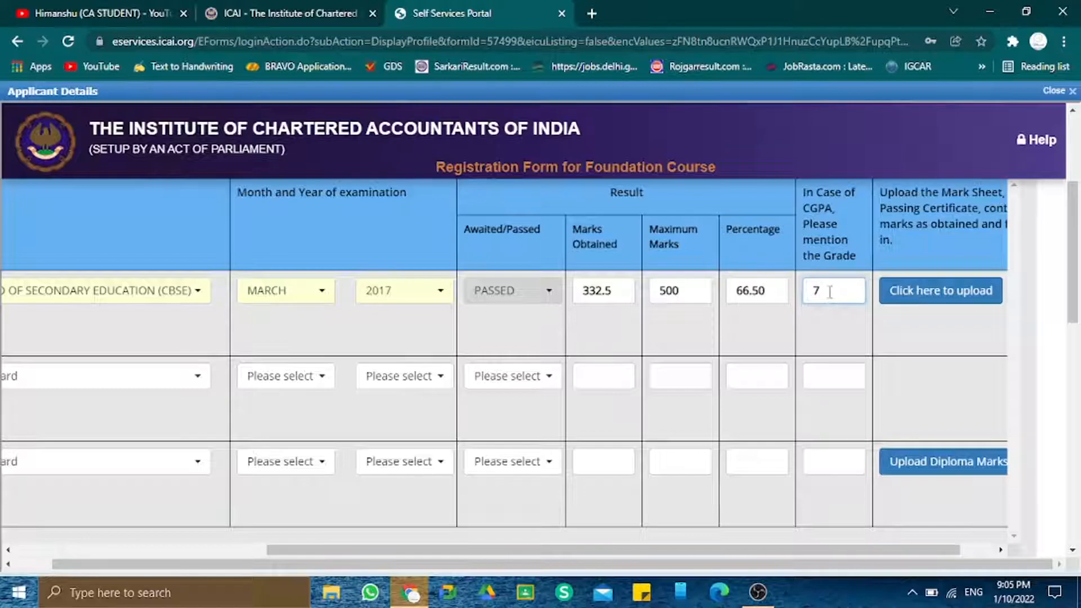
key(BackSpace)
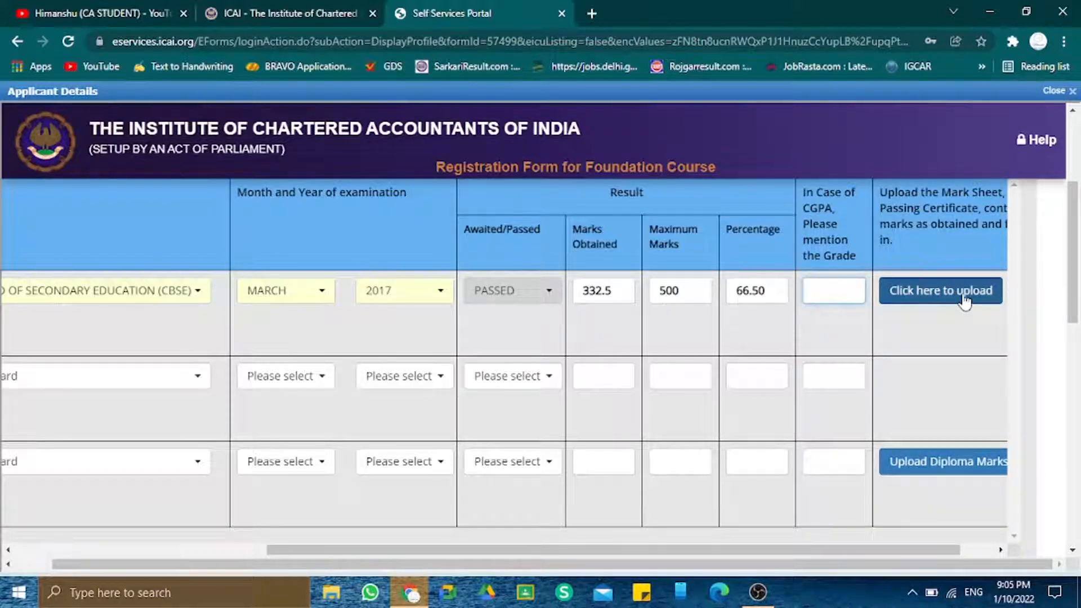
drag(938, 550, 958, 550)
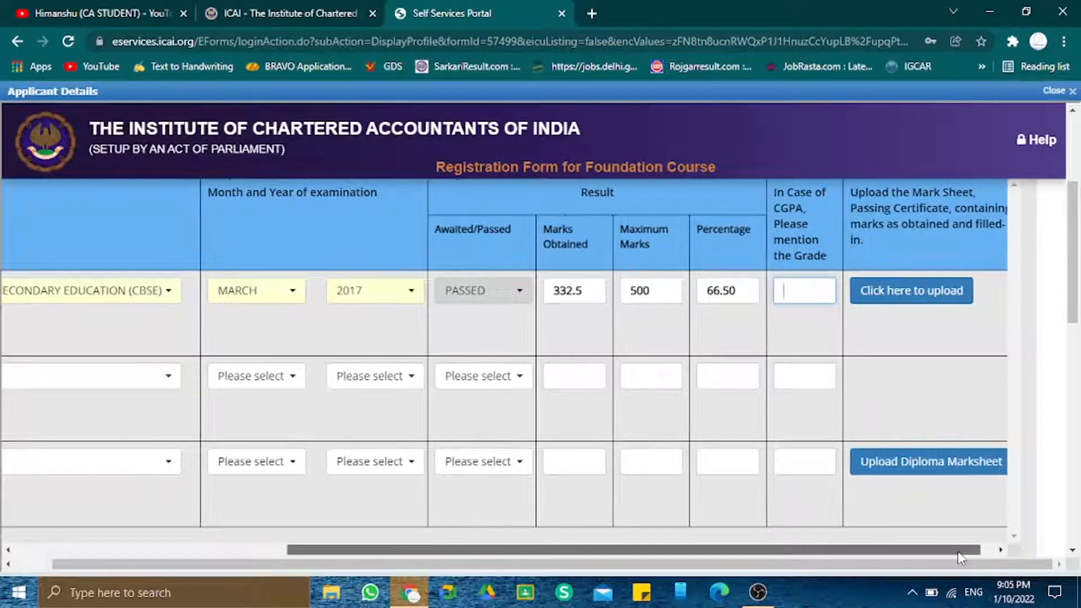
- Upload '10th Marksheet' from E:\documents as the Class X mark sheet
click(913, 292)
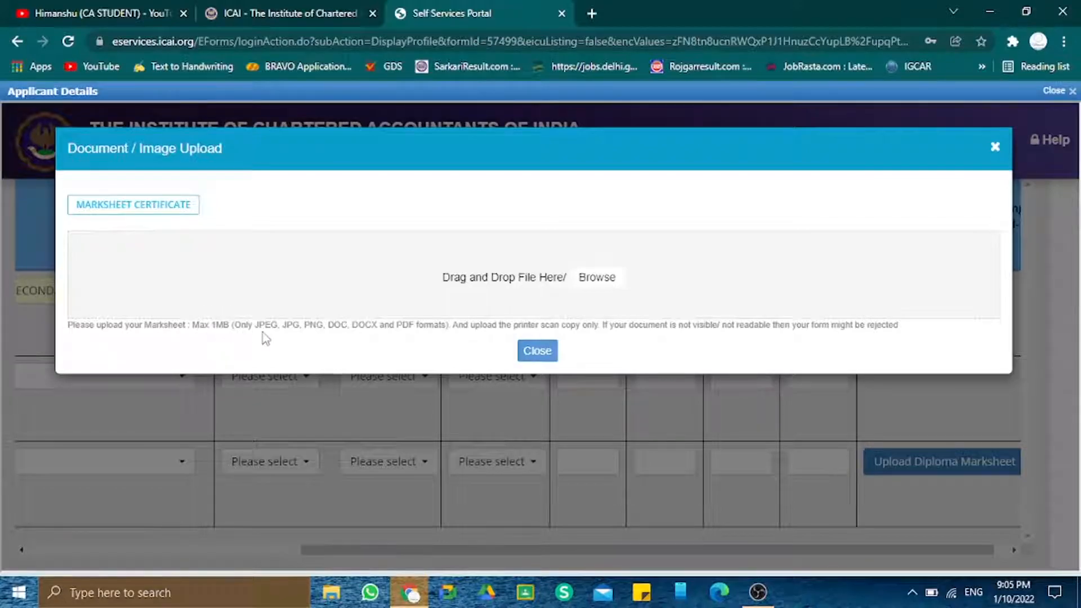
click(595, 279)
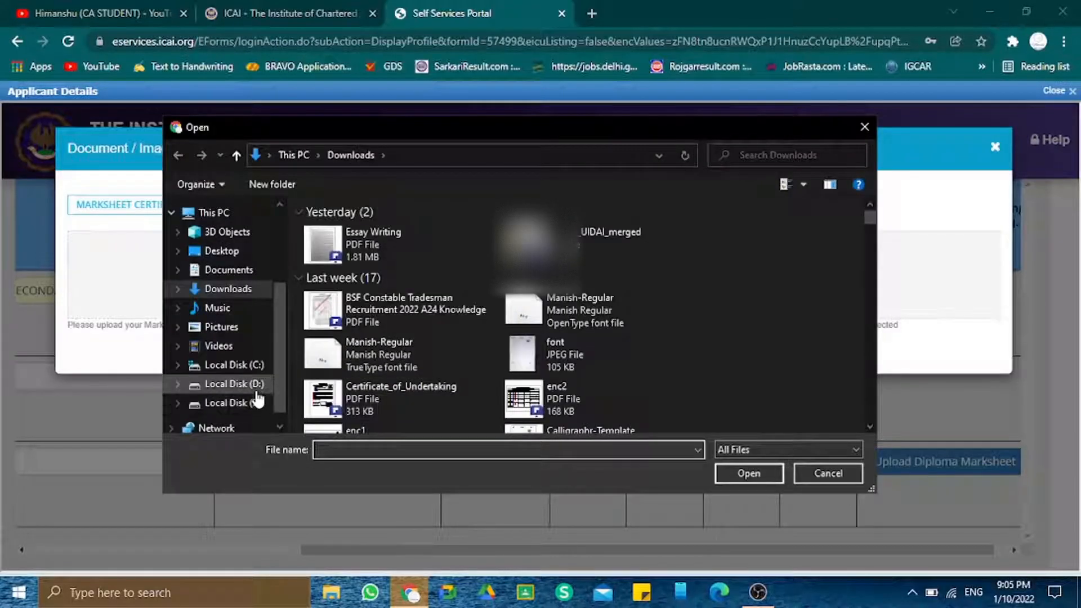
click(256, 404)
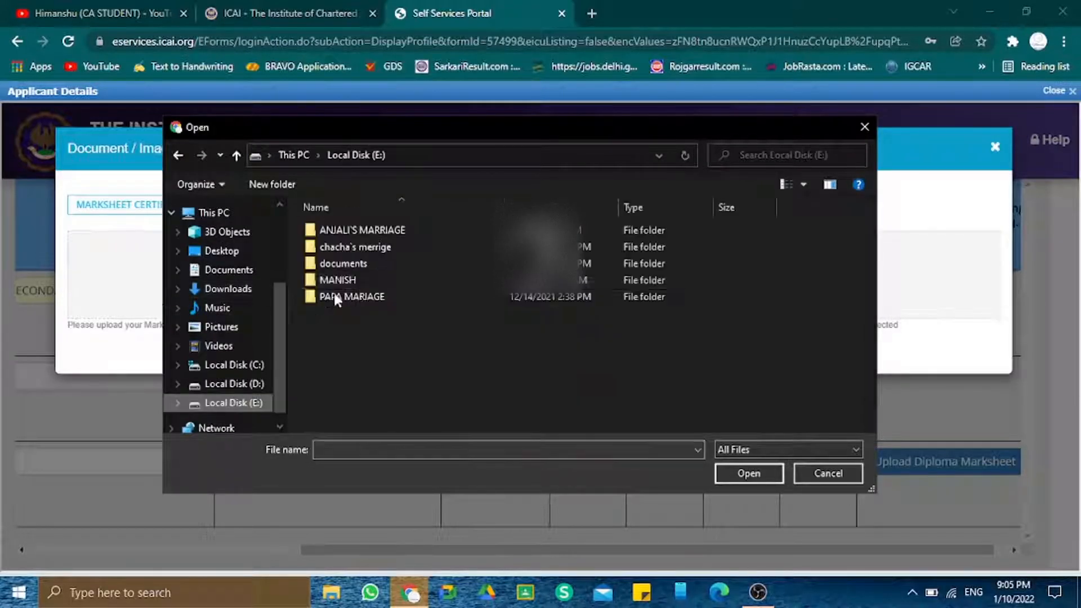
double_click(398, 265)
click(371, 282)
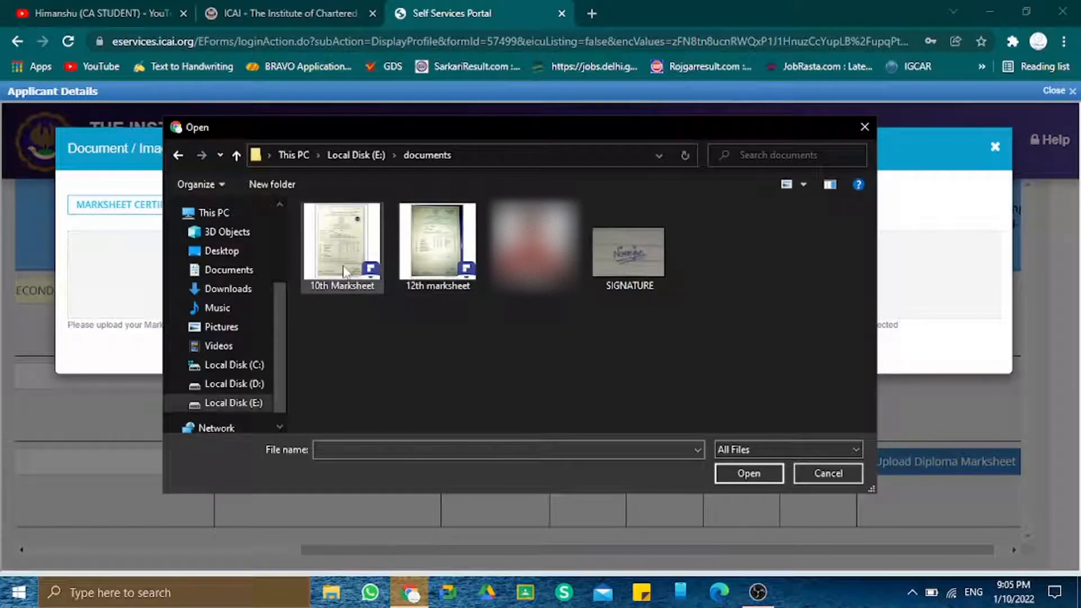
click(756, 470)
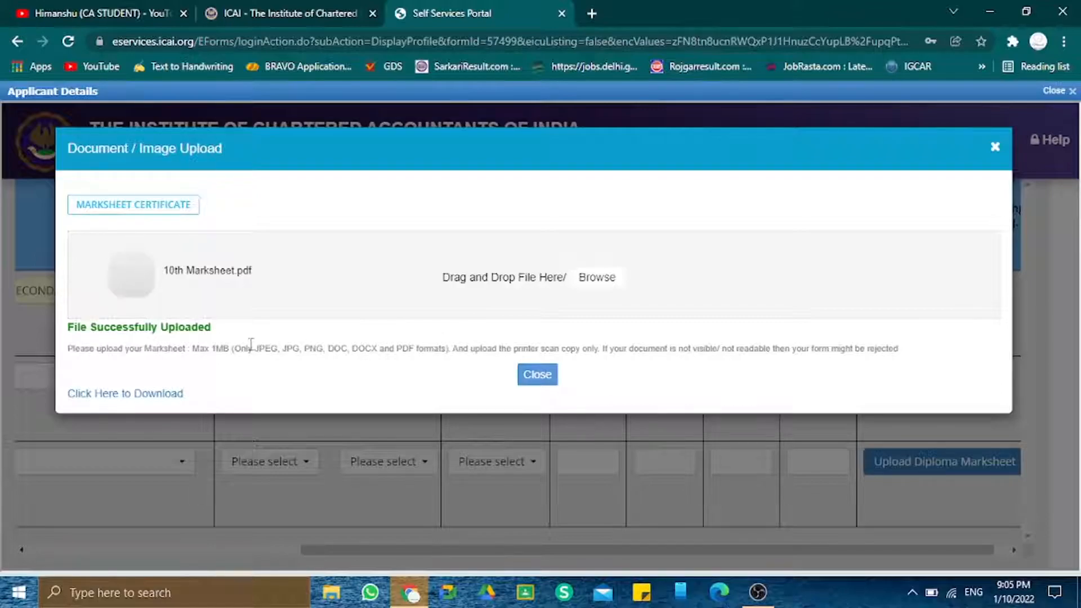
click(535, 376)
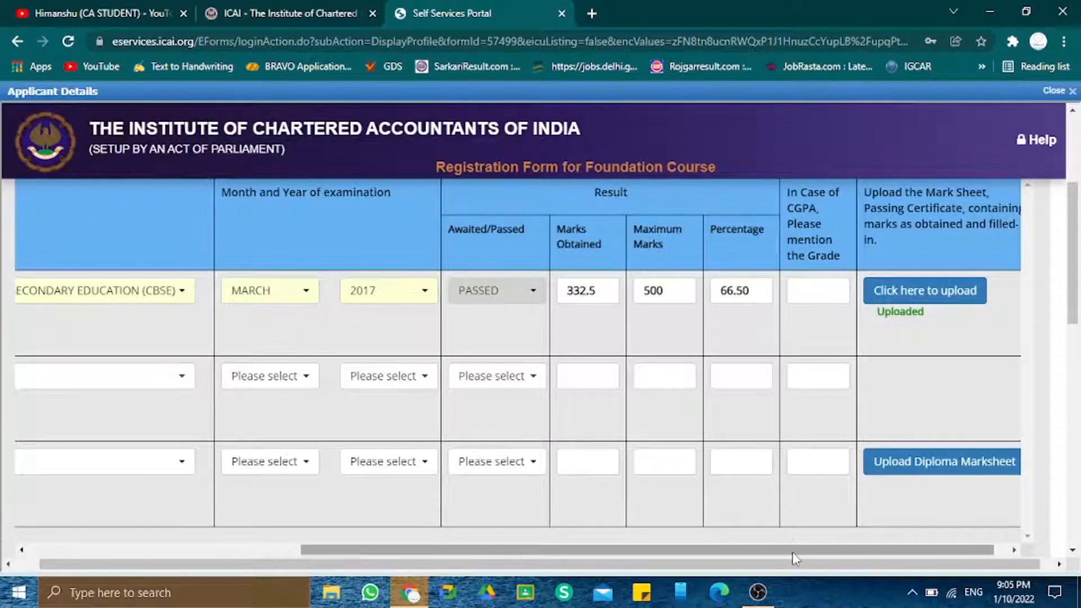
- Enter the Class XII roll number and choose CBSE as its board
drag(793, 553, 317, 515)
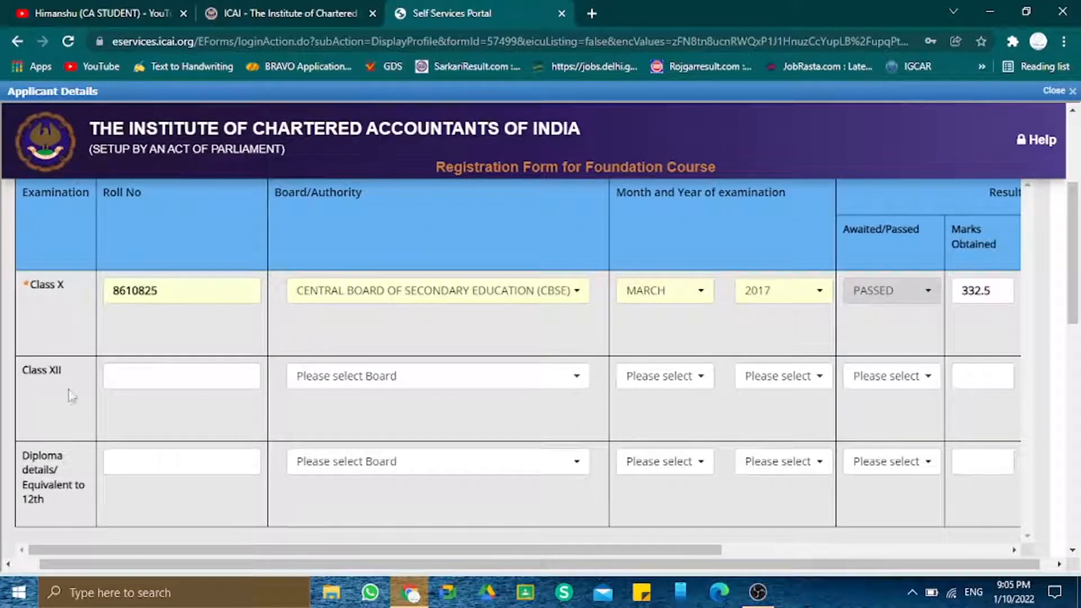
click(195, 377)
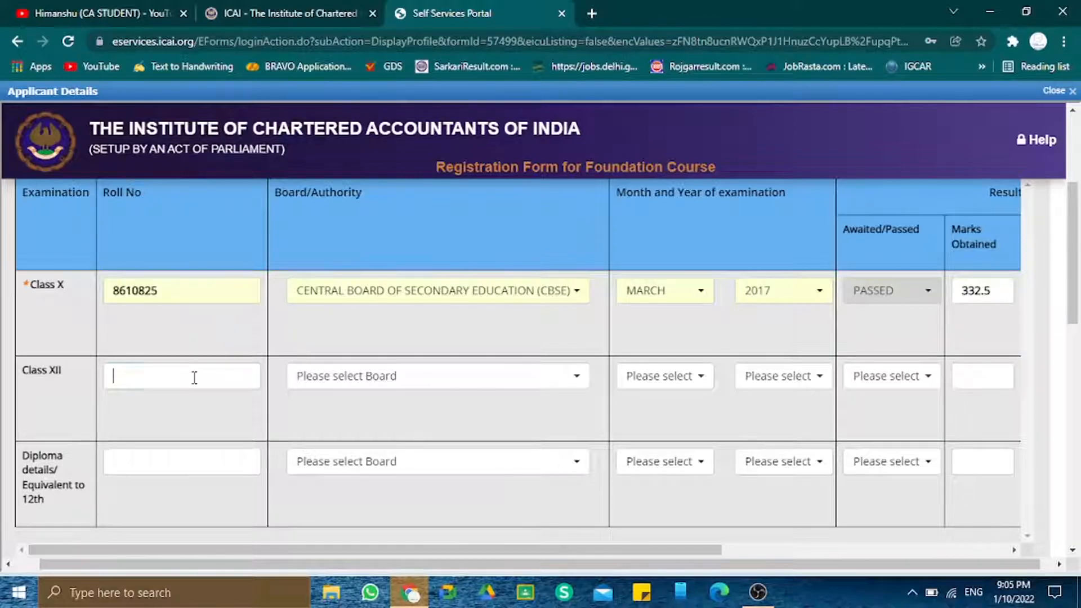
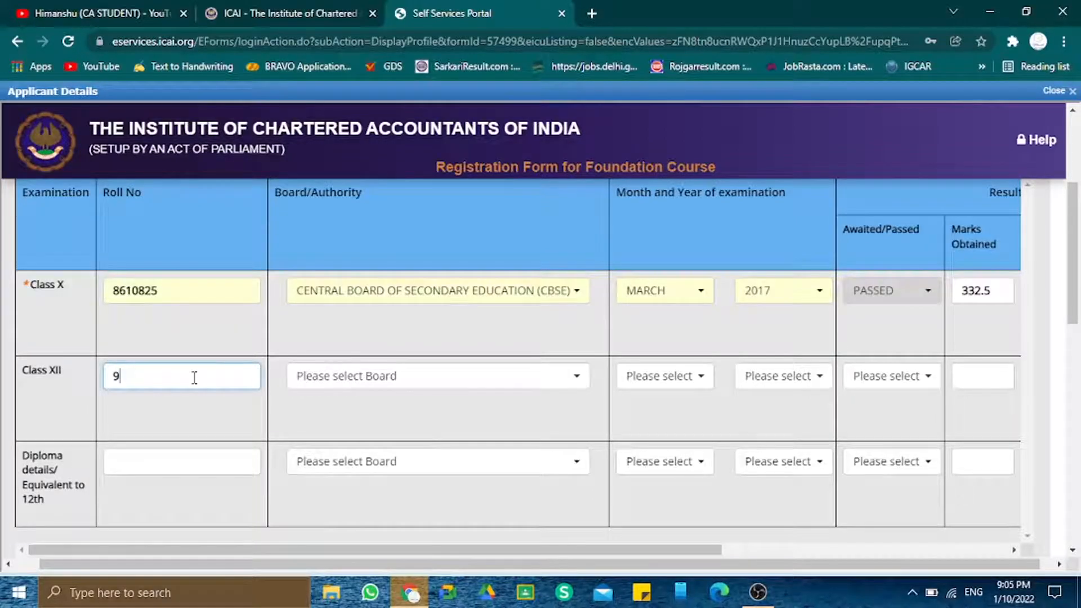
click(324, 387)
text(cnn)
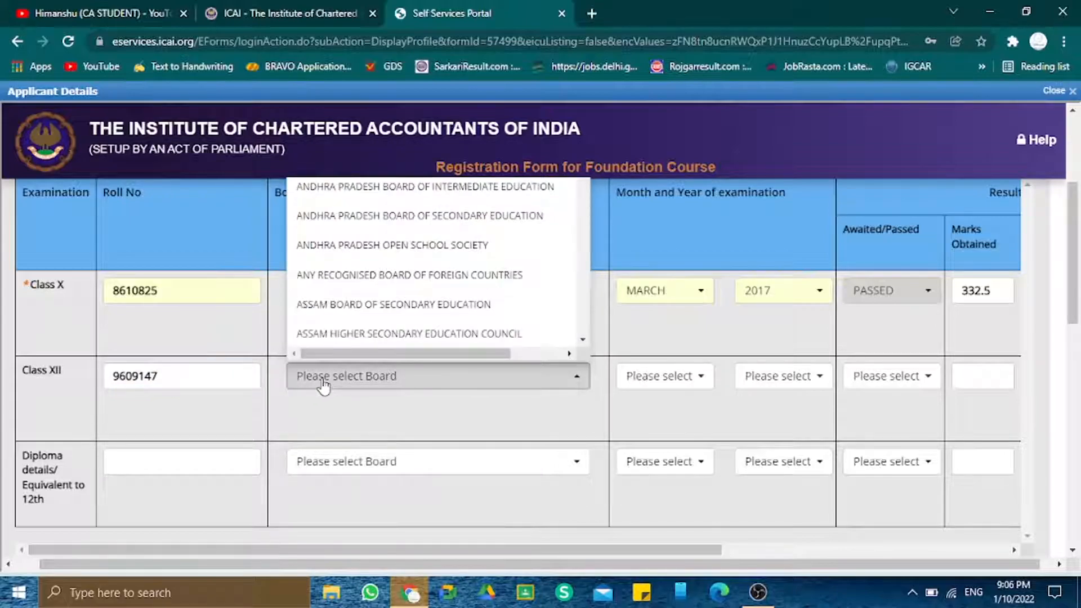
key(BackSpace)
key(BackSpace)
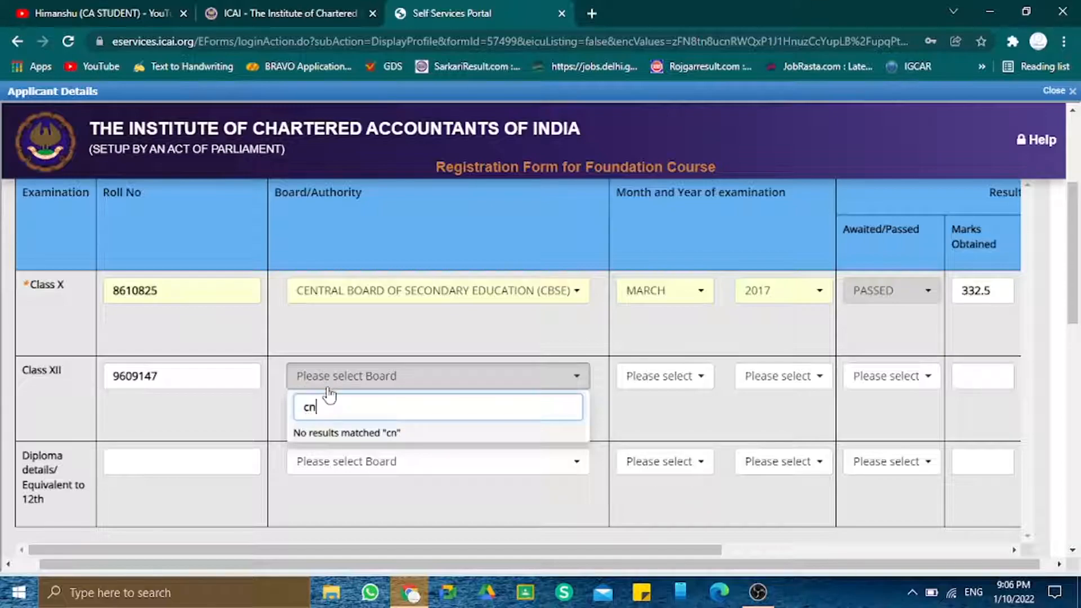
text(b)
click(341, 444)
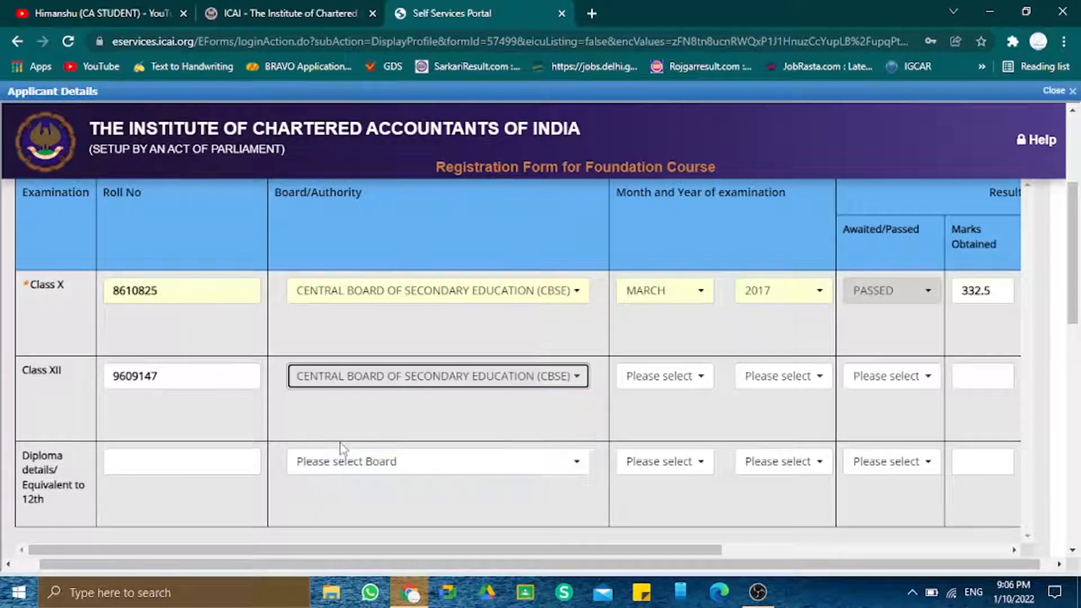
- Set the Class XII exam date to MARCH 2019
click(636, 386)
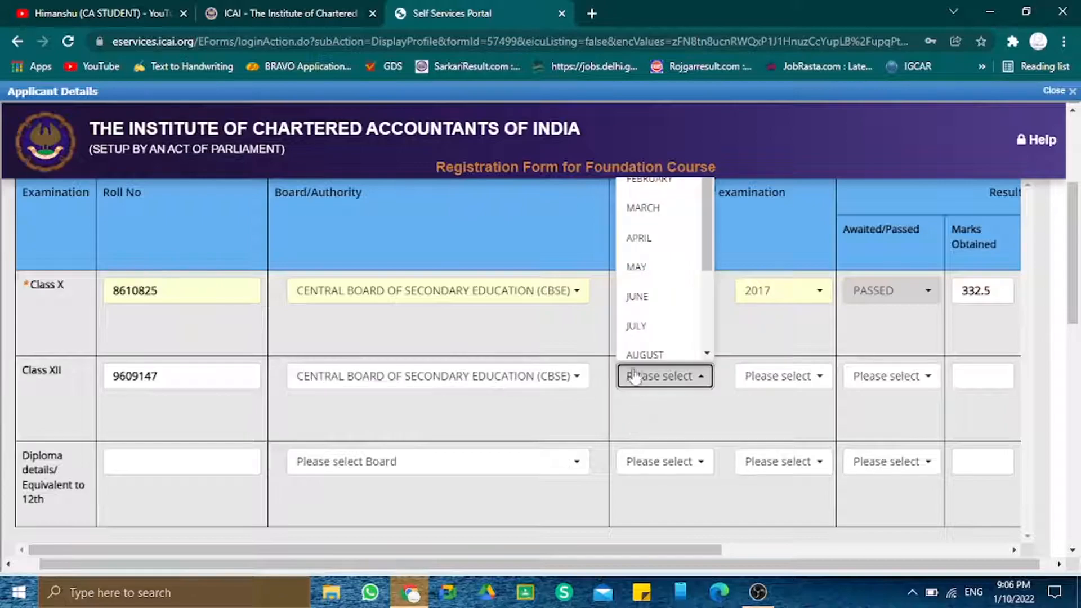
click(654, 209)
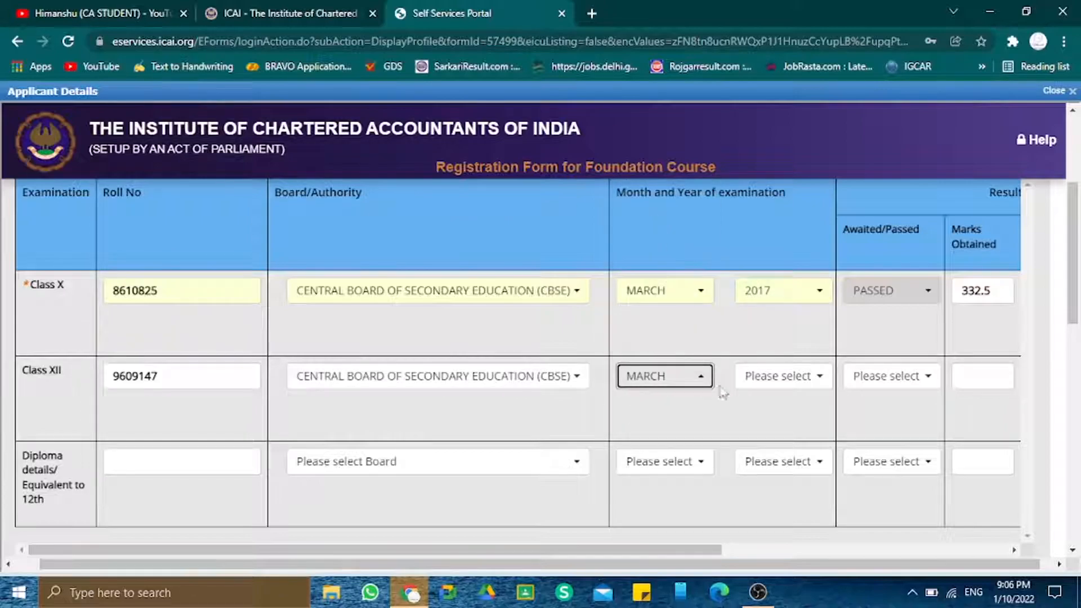
click(775, 388)
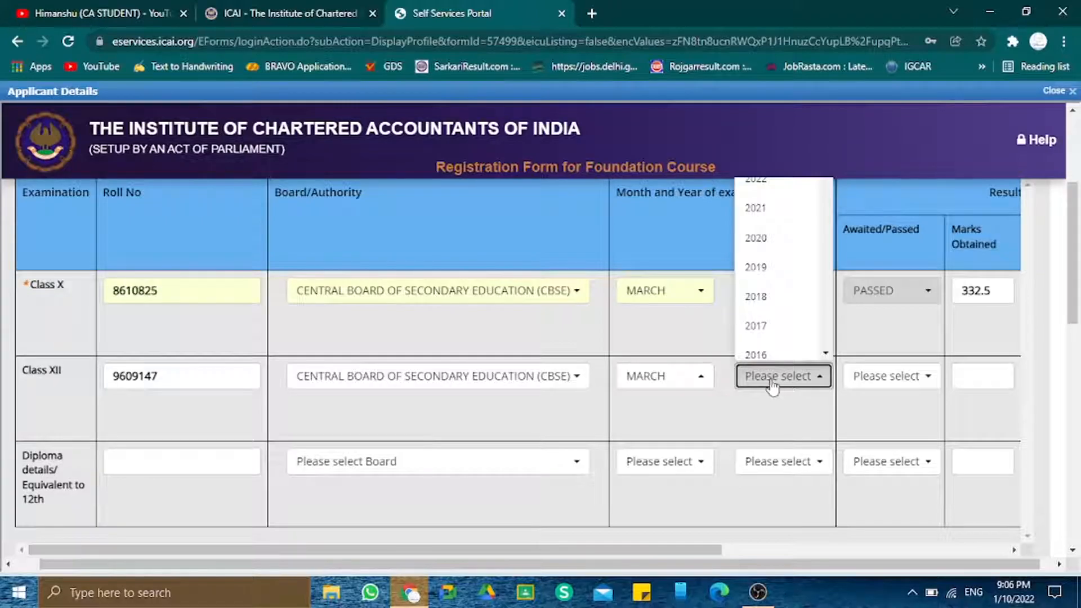
click(773, 387)
click(767, 377)
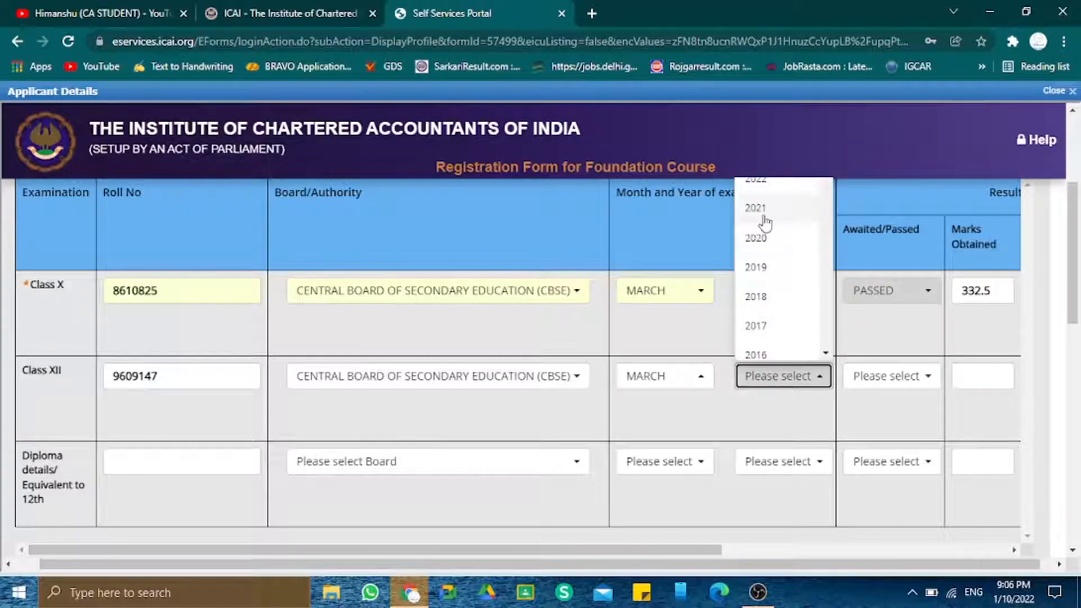
click(785, 268)
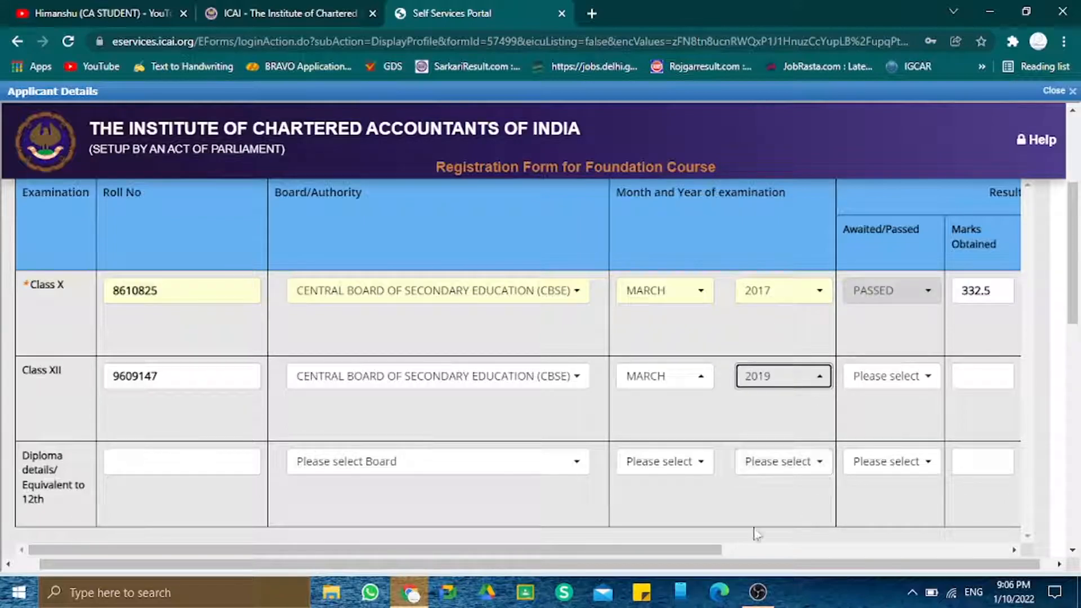
drag(675, 549, 771, 505)
- Mark Class XII as PASSED with 356 marks obtained, giving 71.20 percent
click(748, 378)
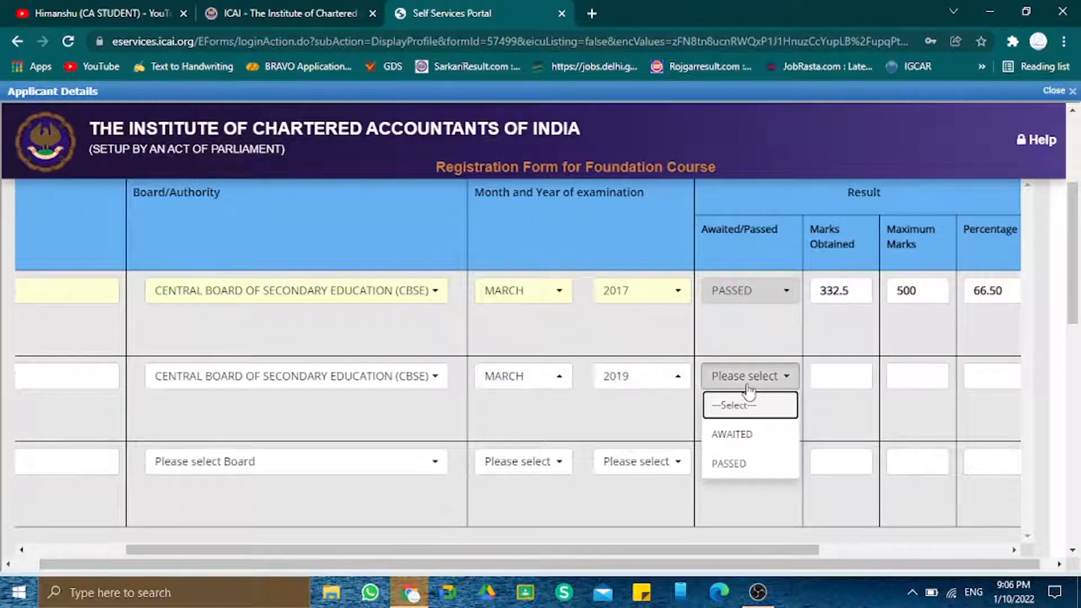
click(741, 465)
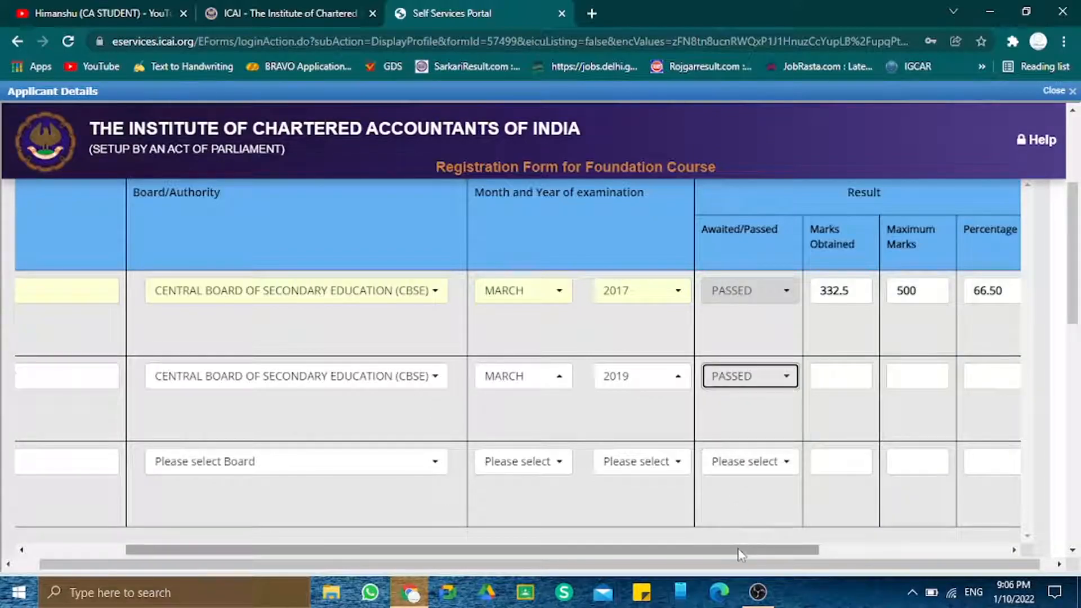
scroll(741, 555, right, 4)
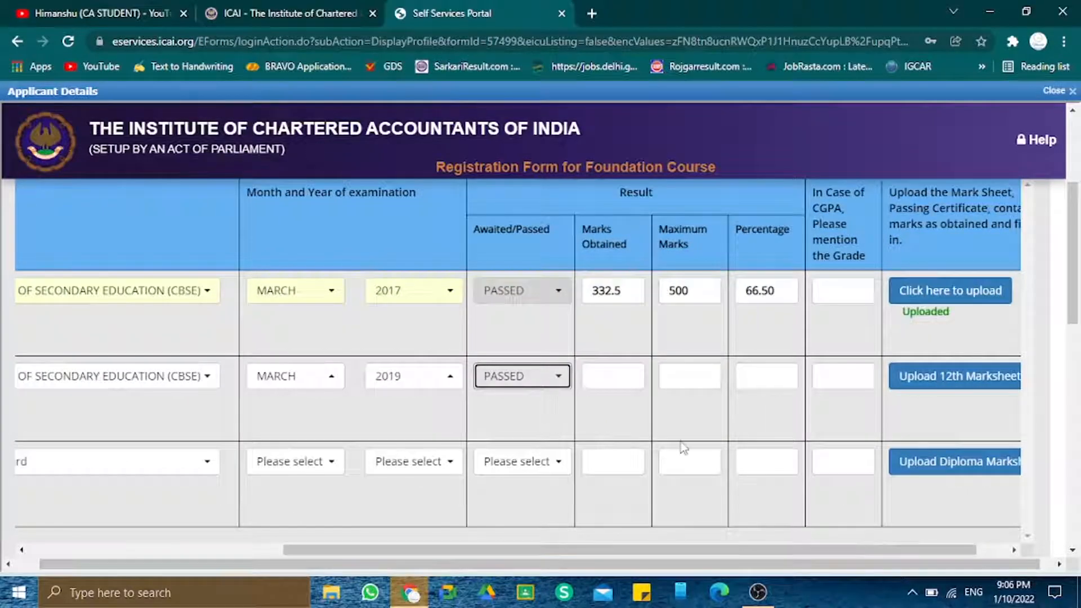
click(690, 379)
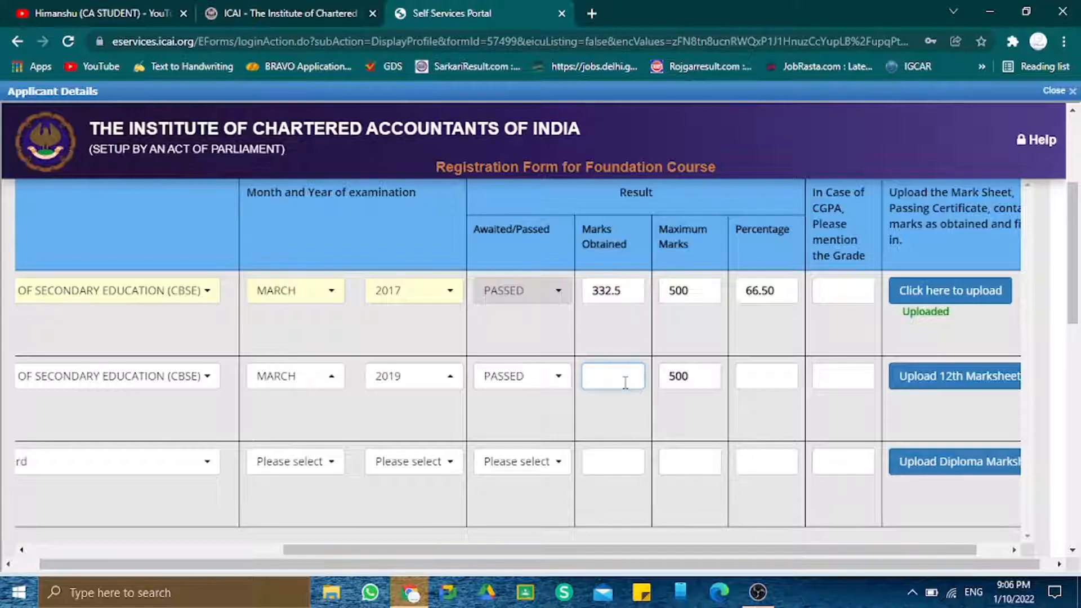
text(56)
click(754, 376)
click(794, 409)
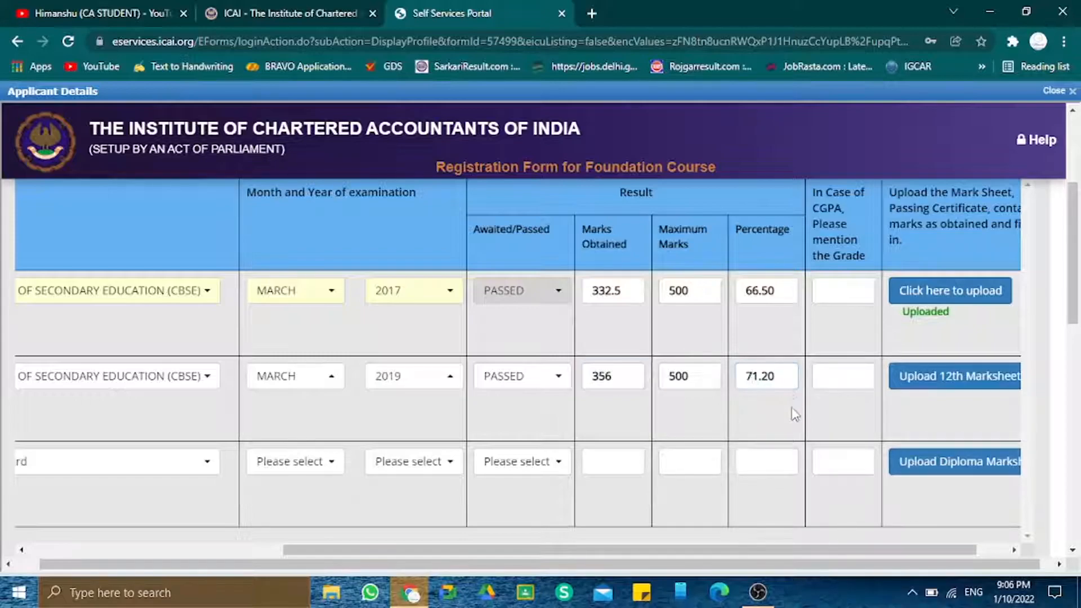
- Upload the '12th marksheet' file as the Class XII mark sheet
click(920, 379)
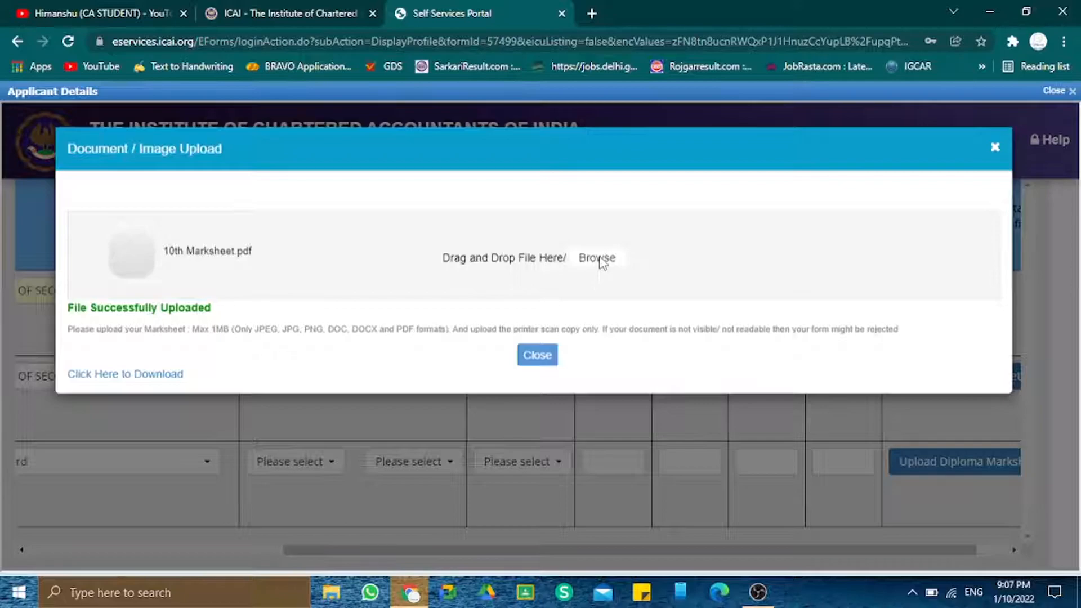
click(599, 277)
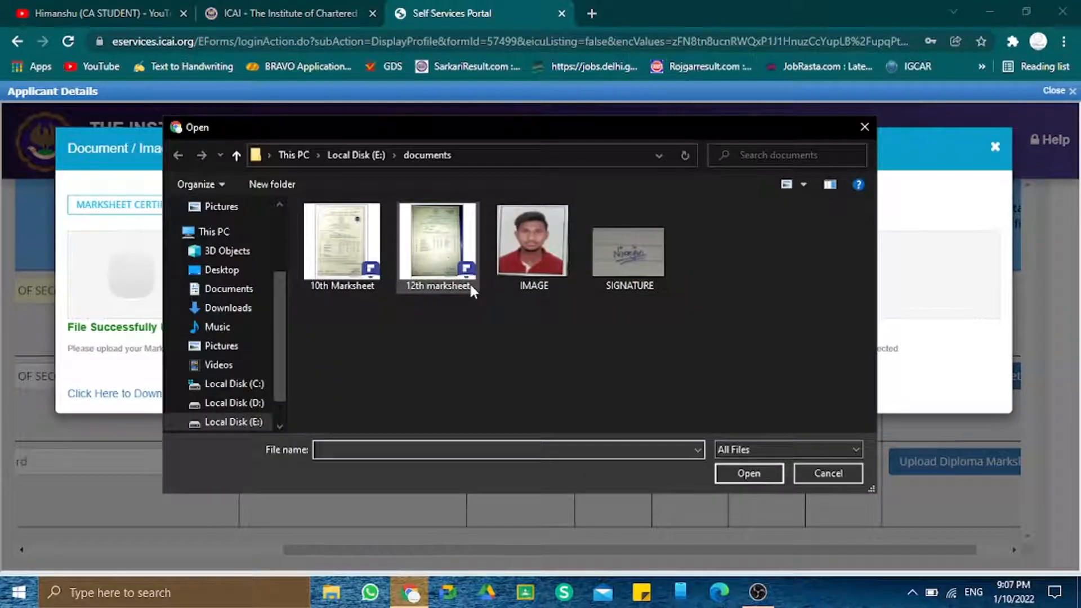
click(468, 281)
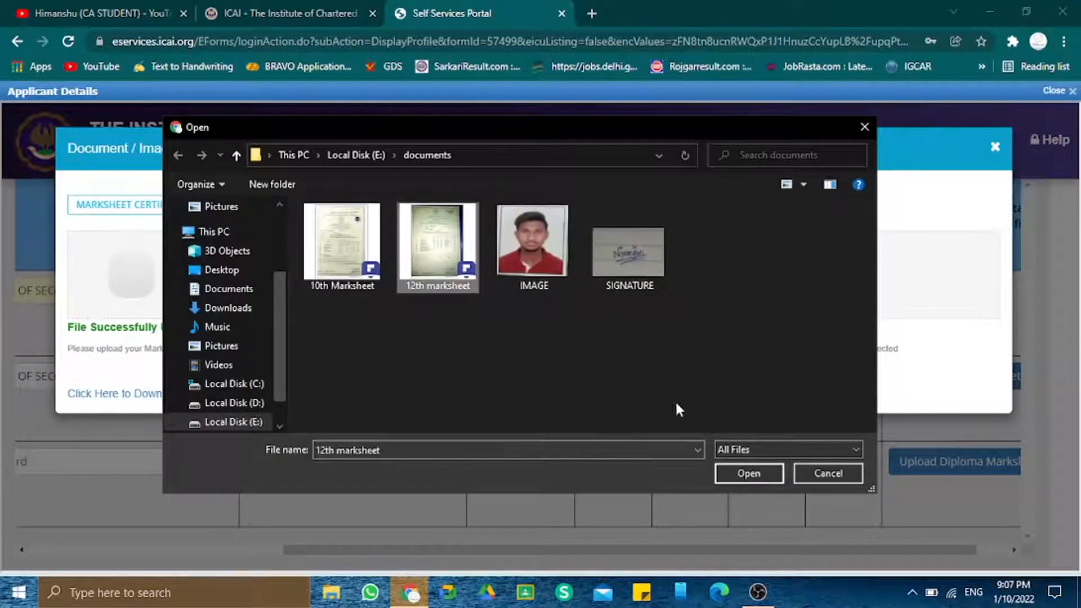
click(740, 471)
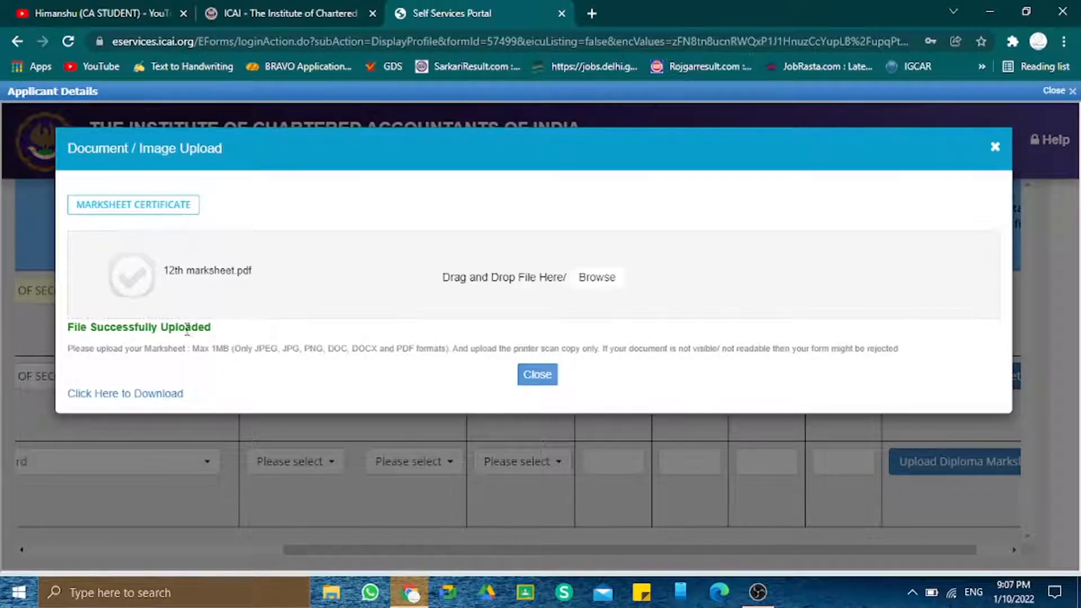
click(545, 381)
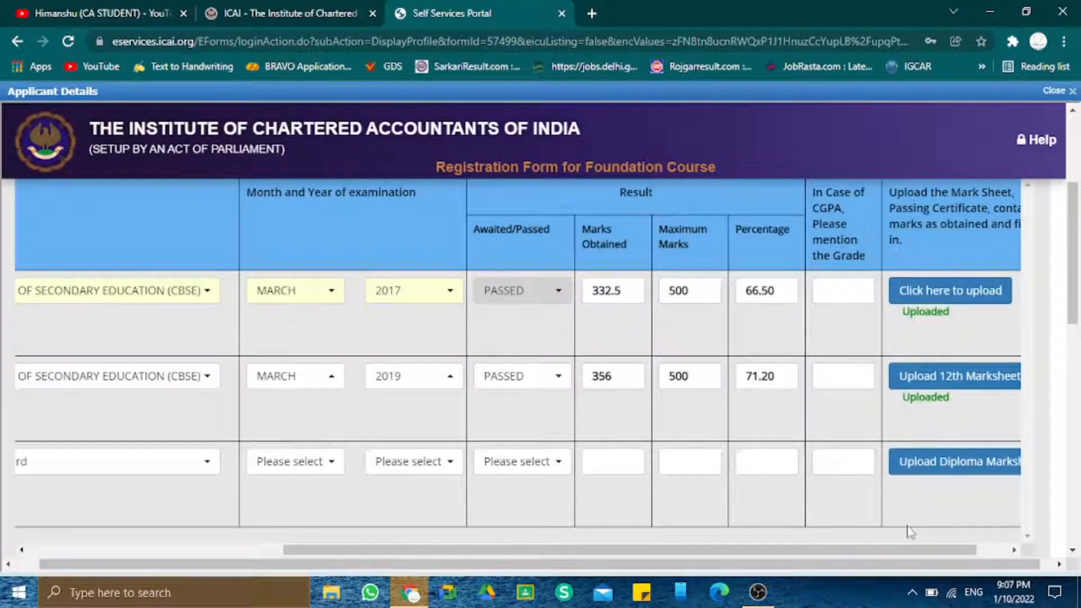
- Choose ENGLISH as the medium of study and save the qualifications page
drag(873, 549, 501, 535)
scroll(500, 403, down, 4)
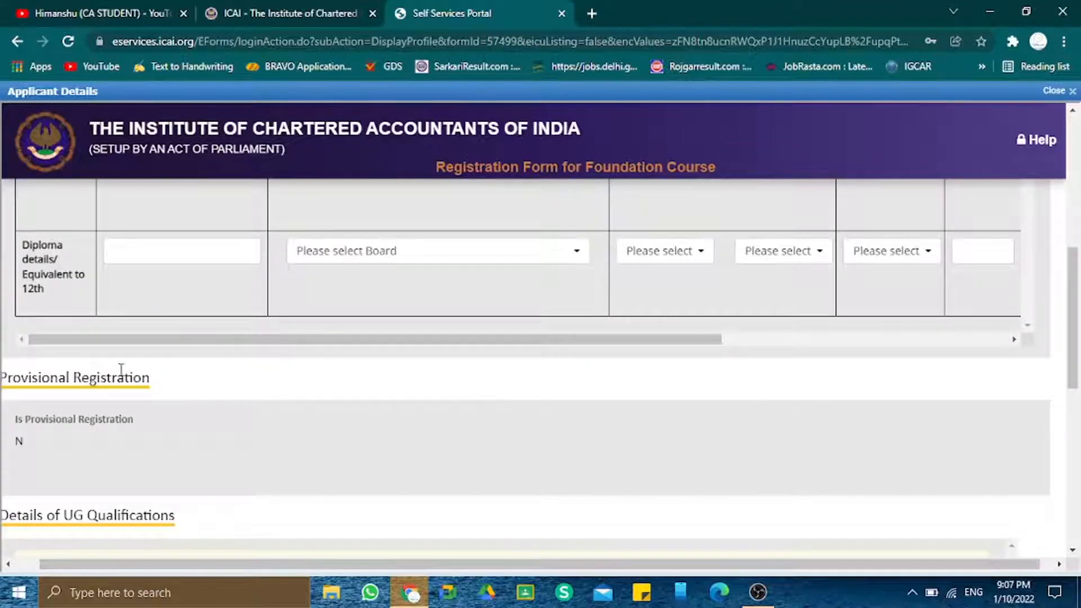
scroll(51, 440, down, 4)
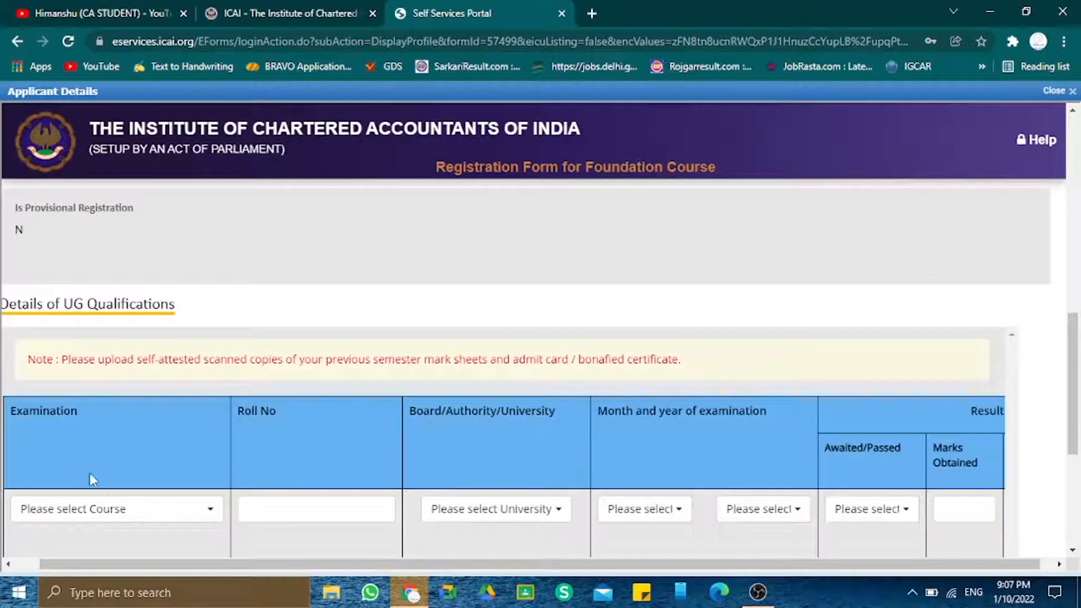
drag(117, 563, 92, 564)
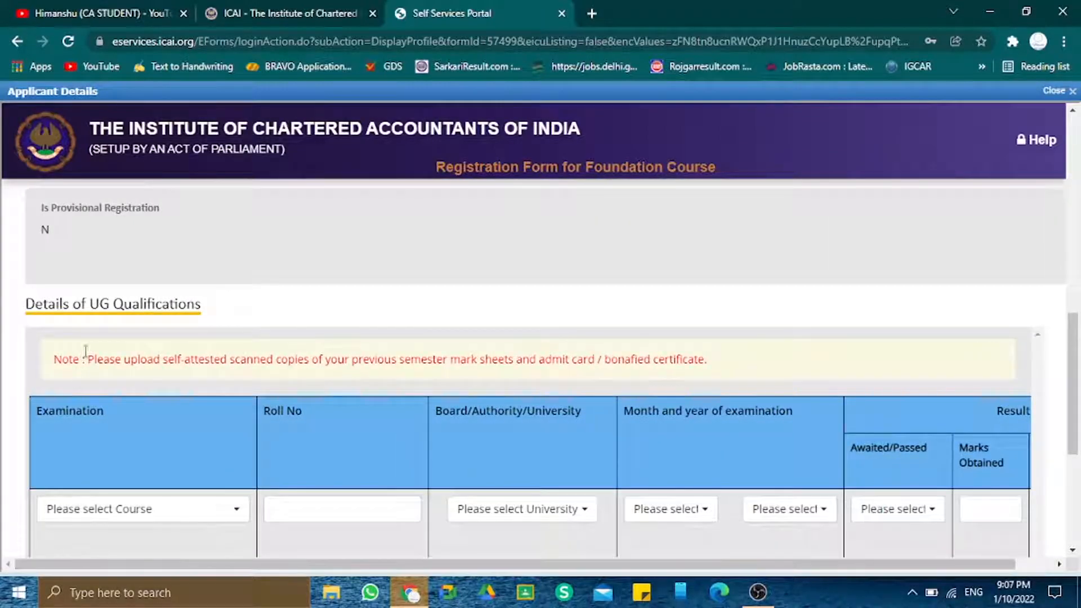
scroll(352, 343, down, 4)
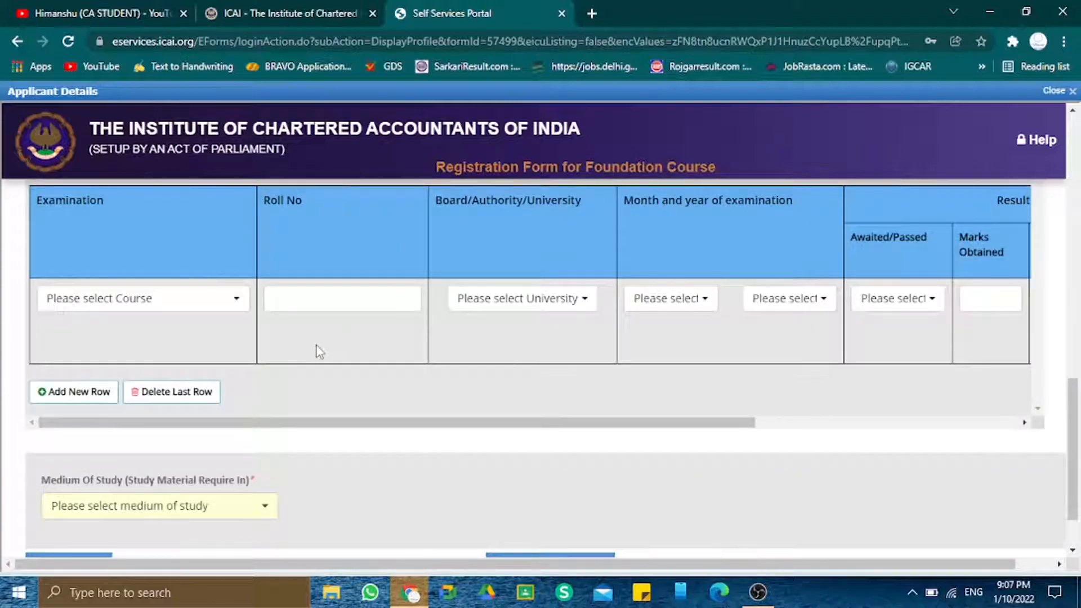
scroll(317, 355, down, 2)
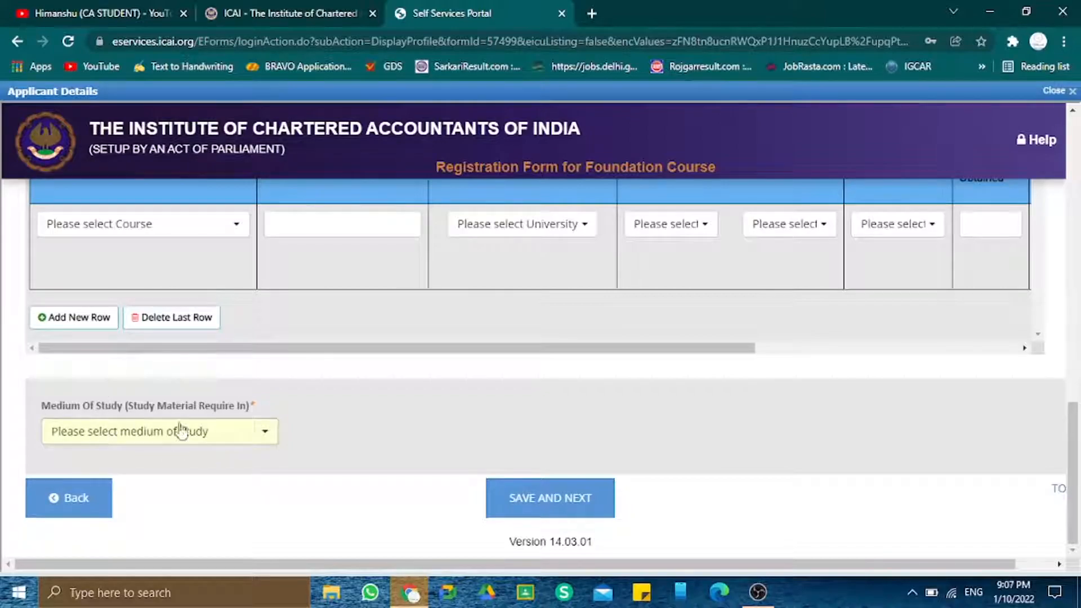
click(156, 441)
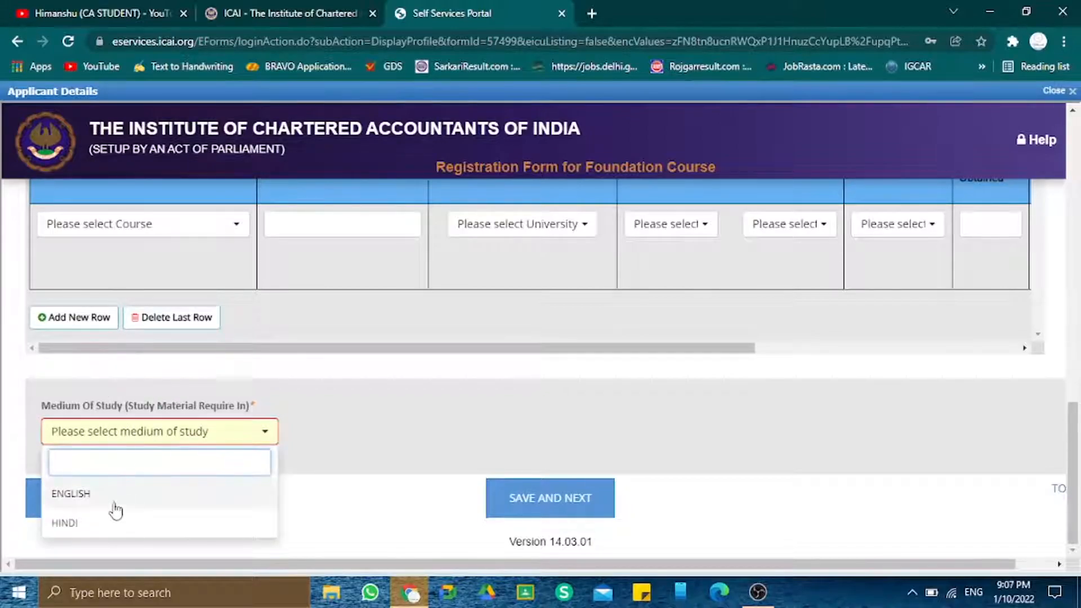
click(103, 494)
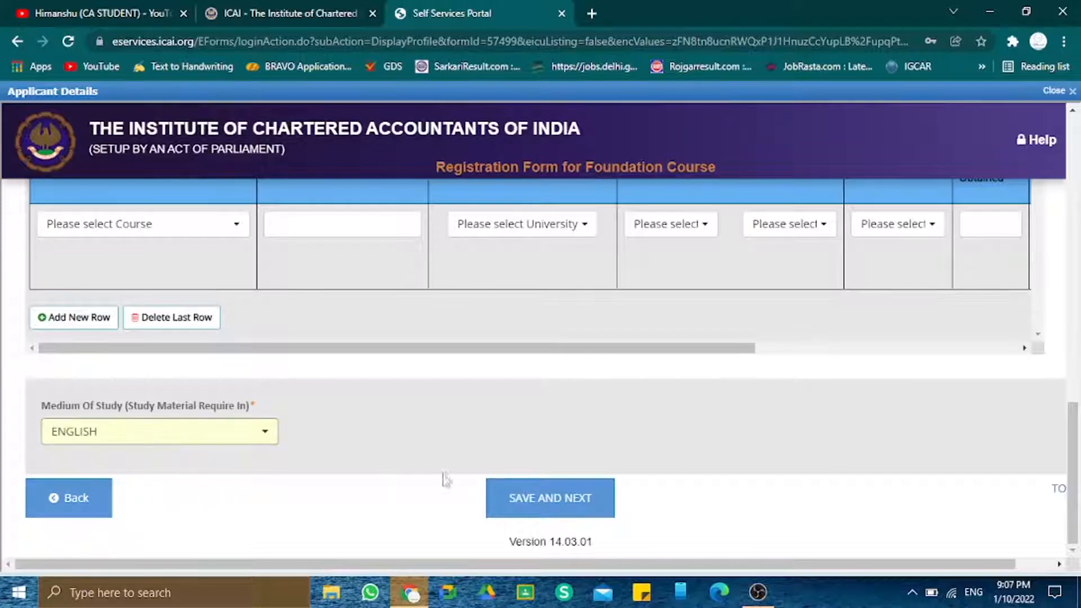
click(546, 512)
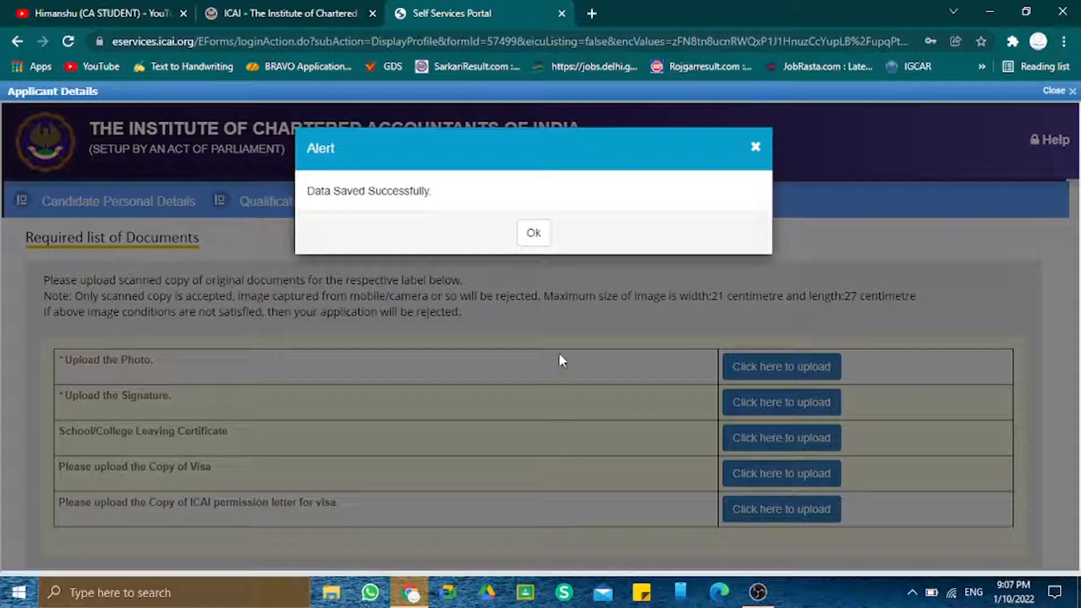
- Upload the IMAGE file as the candidate's photo
click(534, 233)
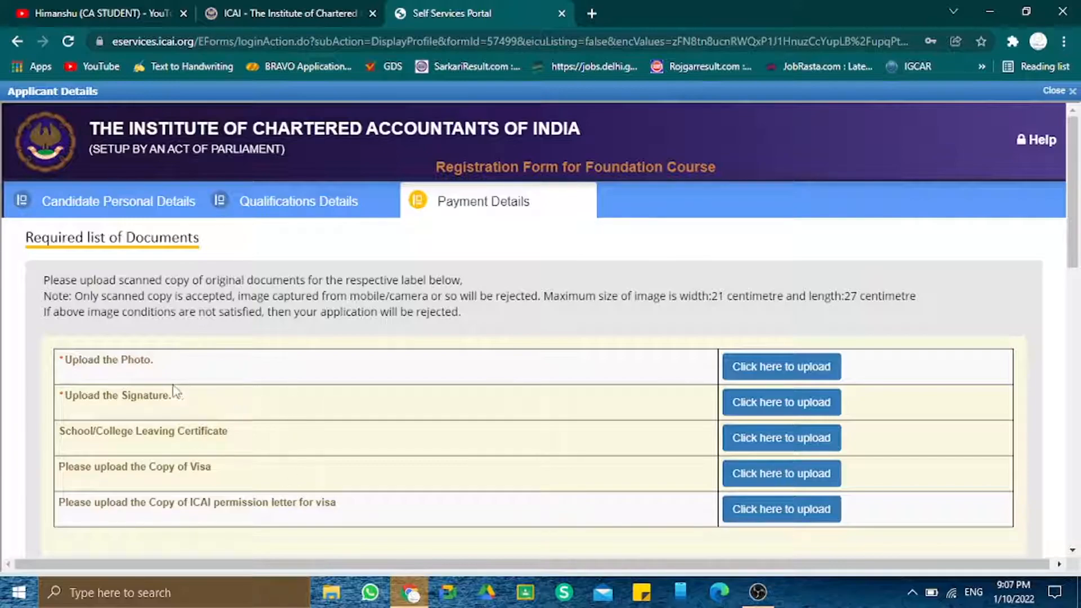
click(809, 367)
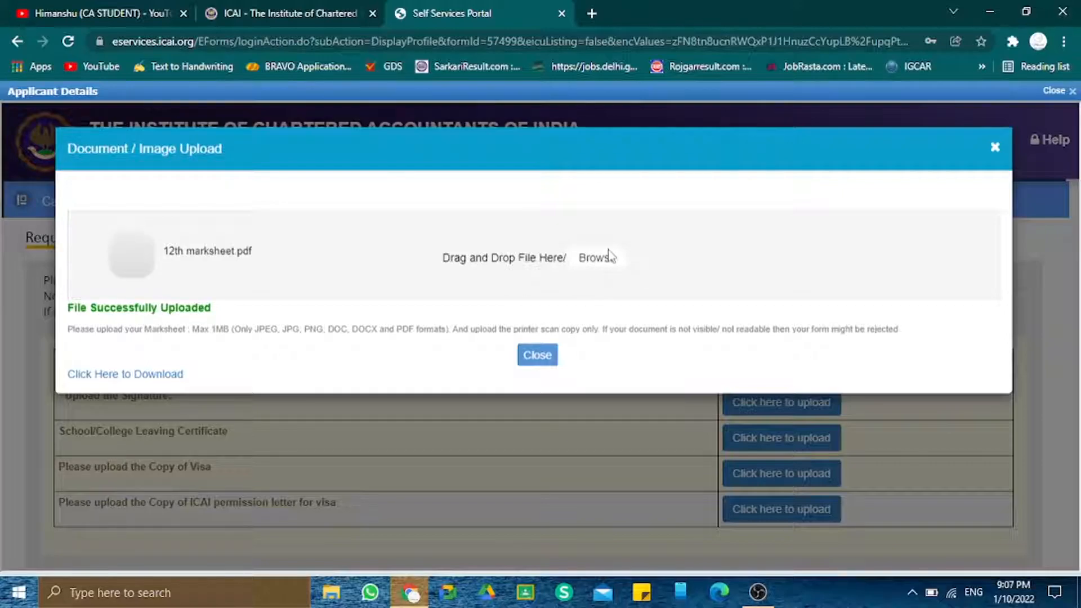
click(600, 275)
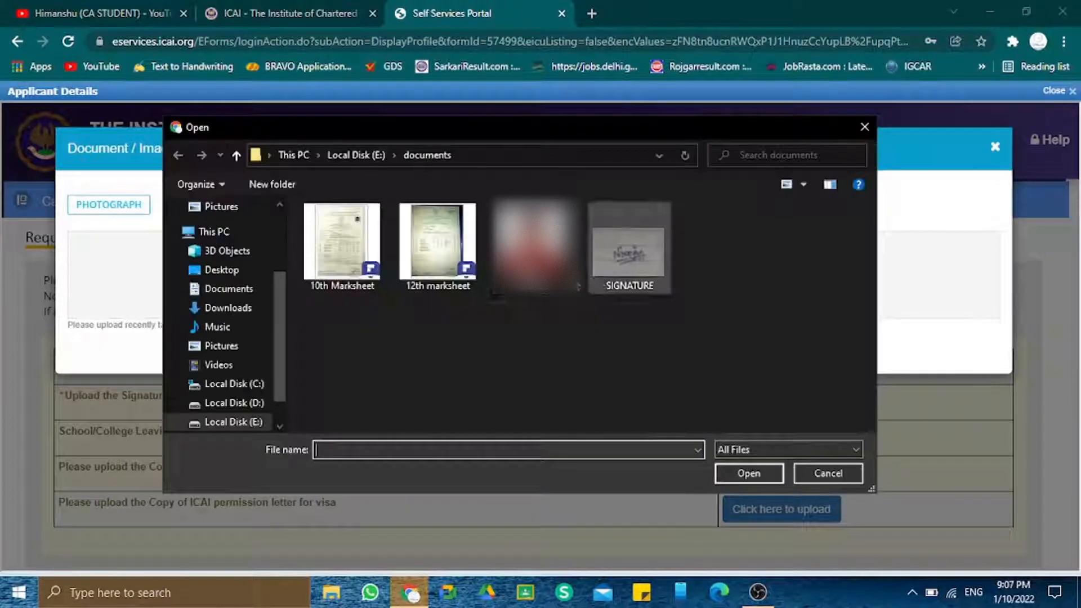
click(535, 251)
click(747, 473)
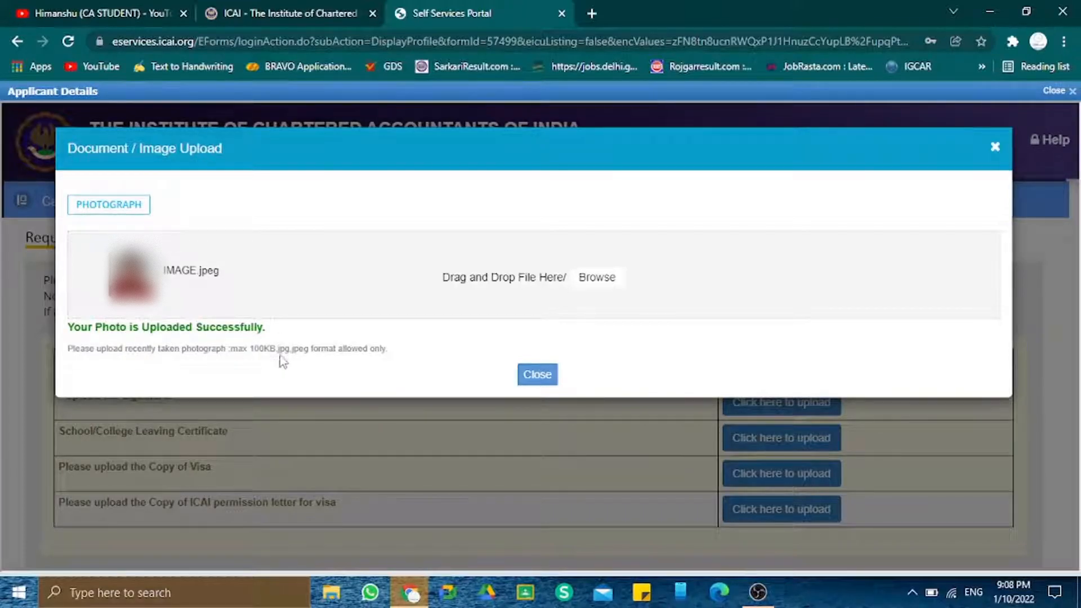
click(530, 377)
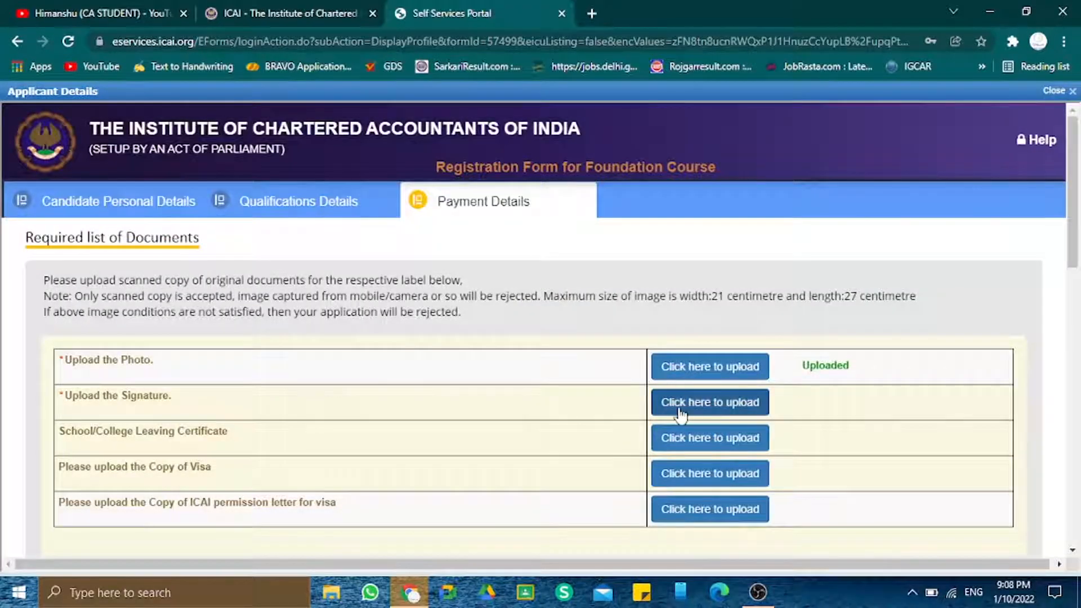
- Upload the SIGNATURE image file as the candidate's signature
click(680, 411)
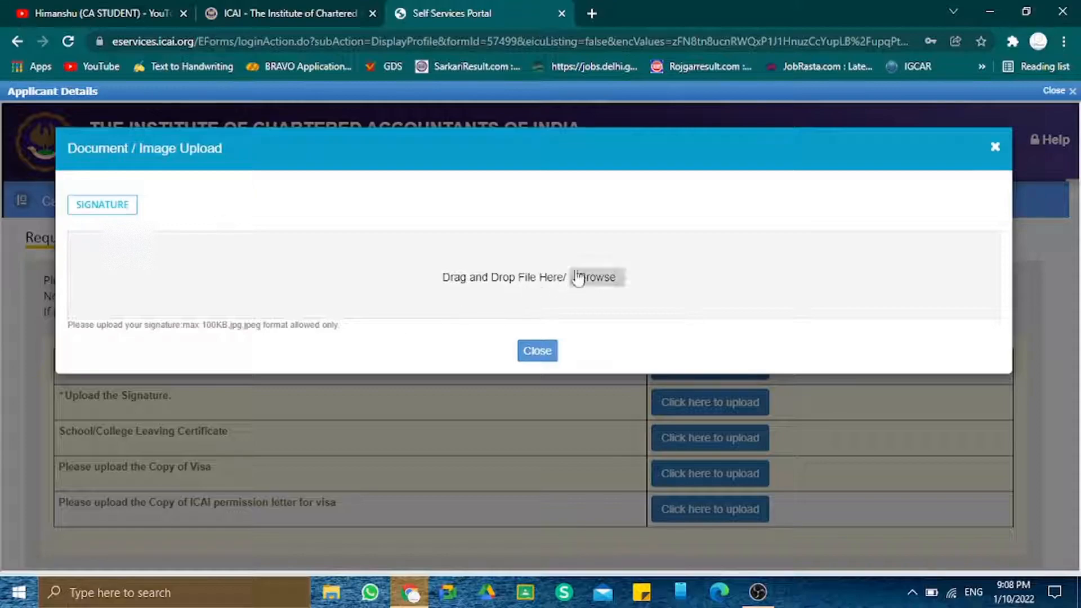
click(585, 278)
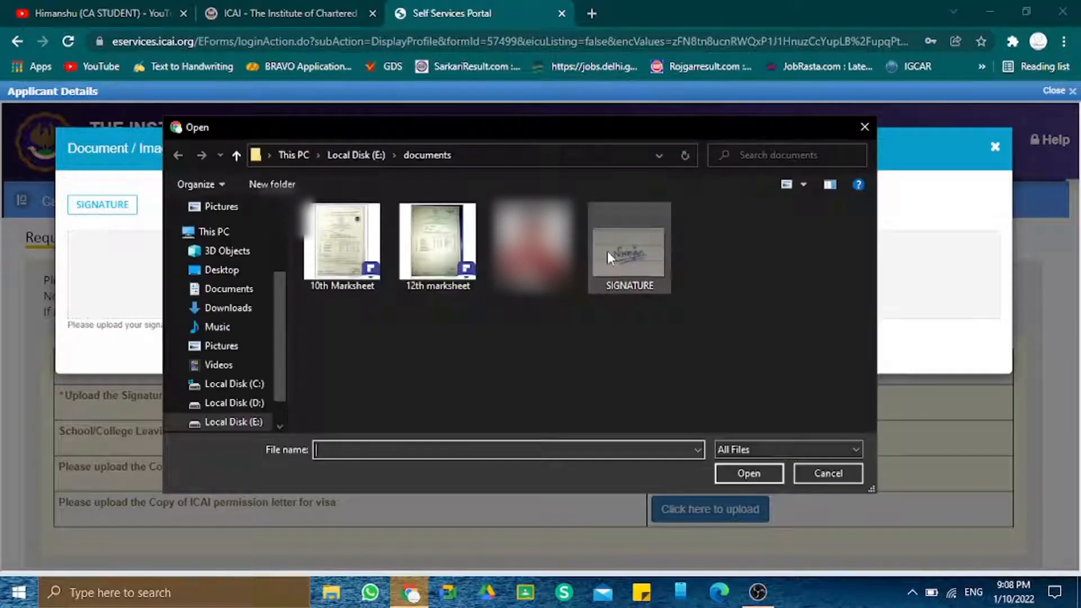
click(608, 251)
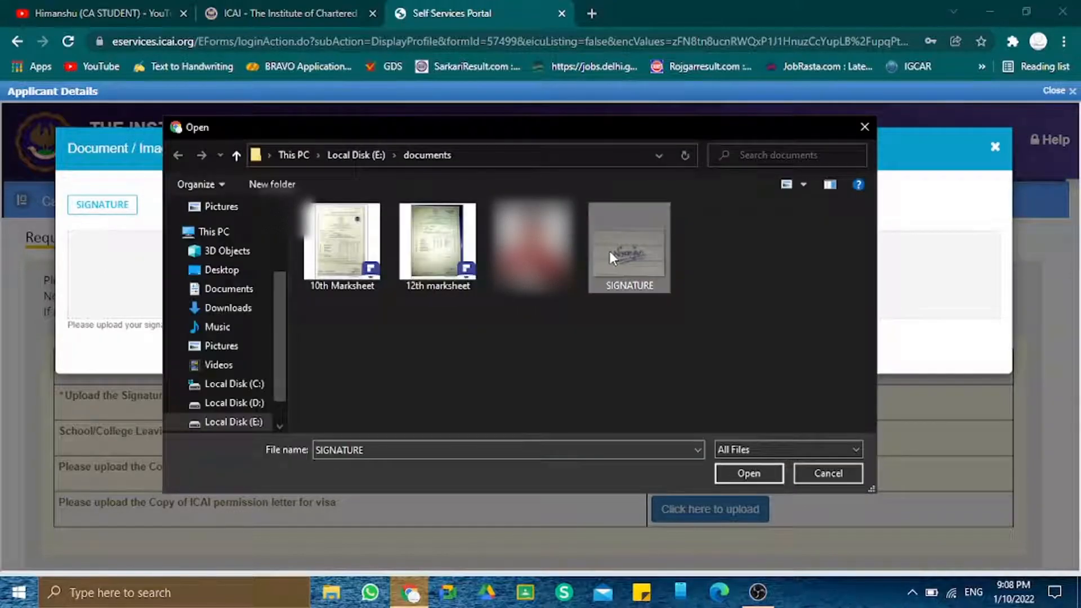
click(744, 478)
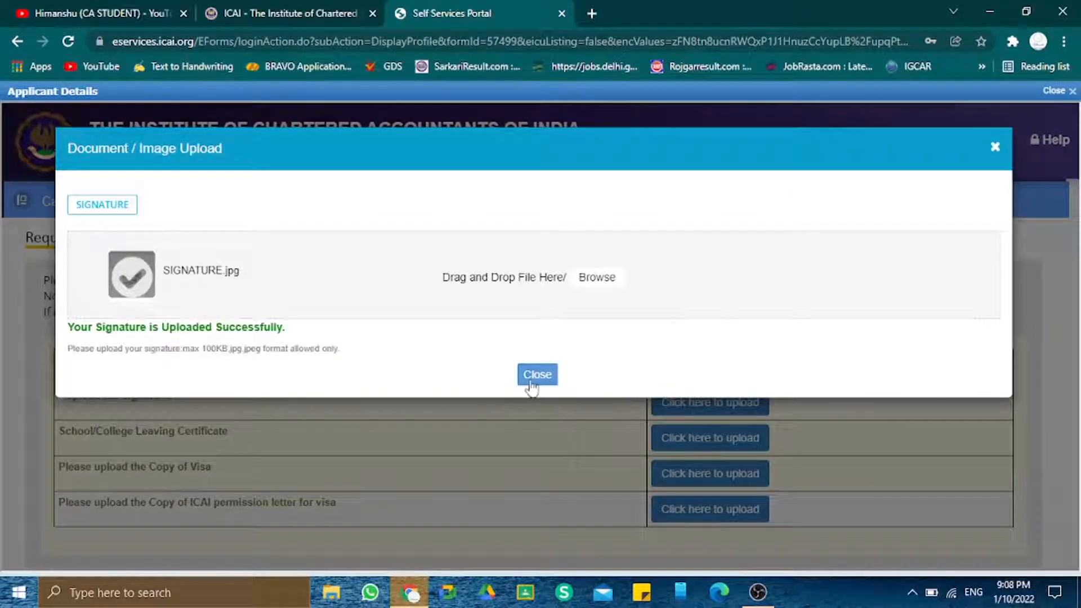
click(531, 381)
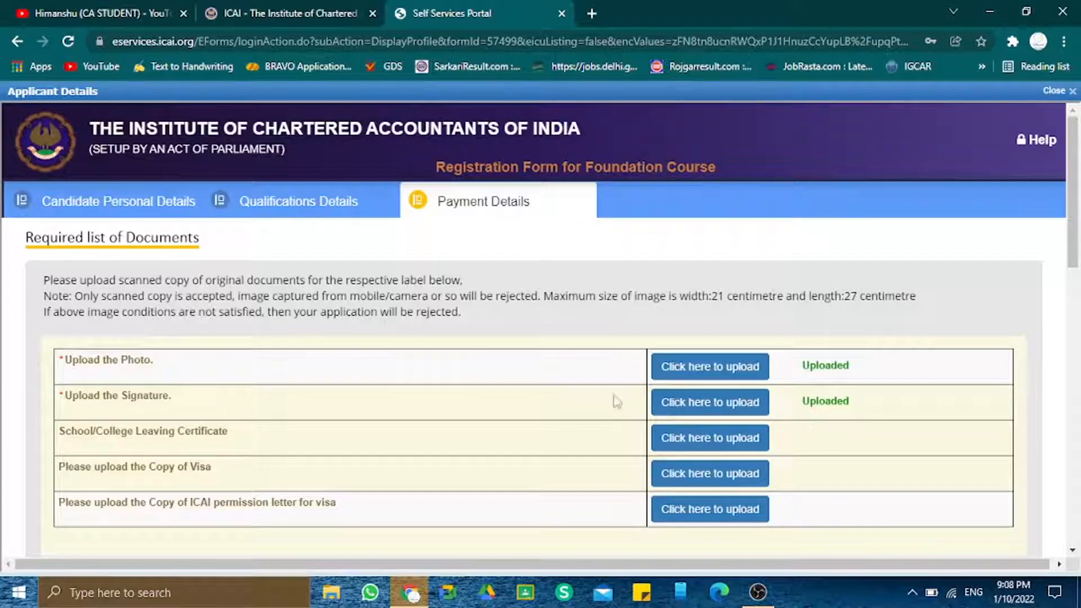
scroll(611, 398, down, 3)
scroll(606, 397, down, 3)
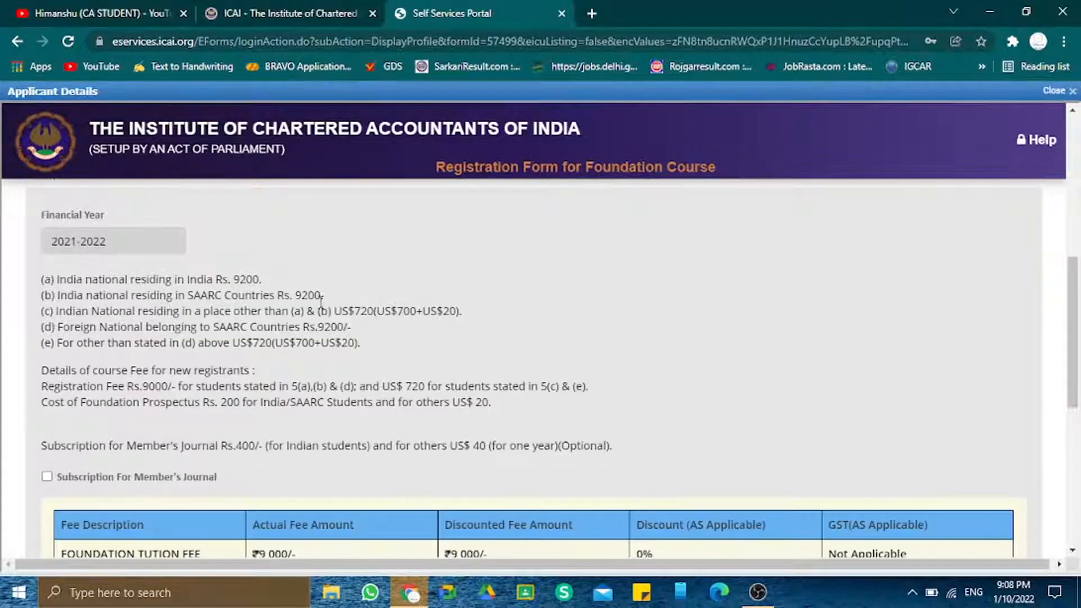
scroll(179, 280, down, 3)
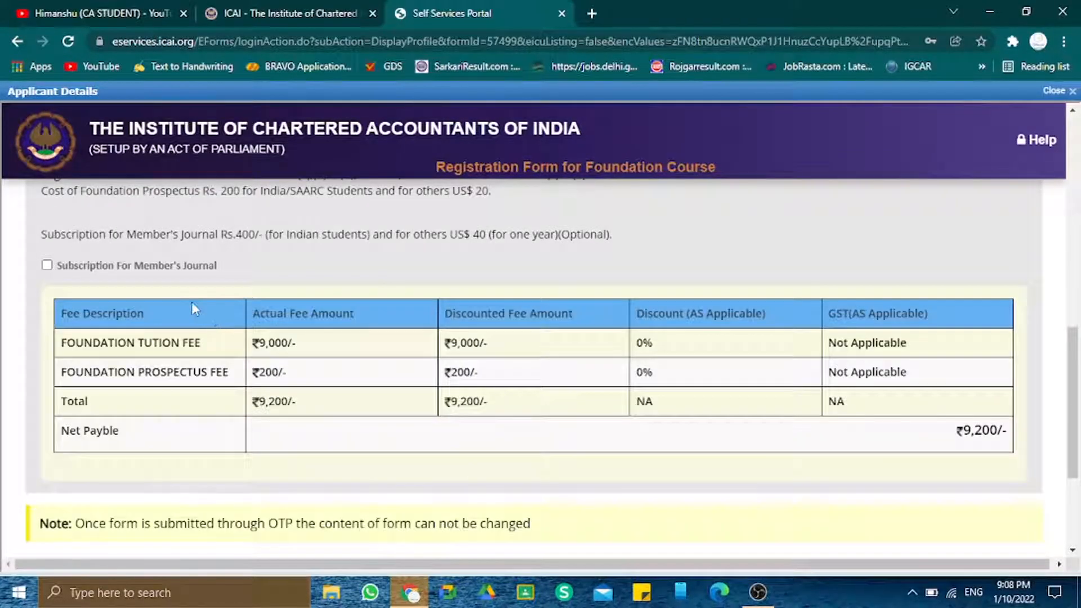
click(66, 272)
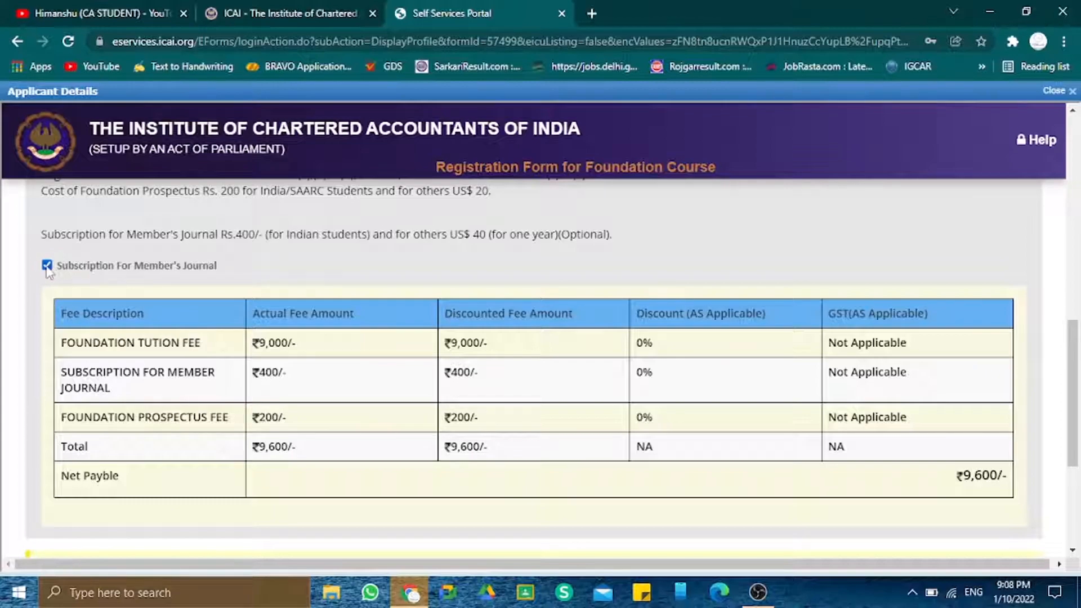
click(92, 264)
scroll(337, 341, down, 3)
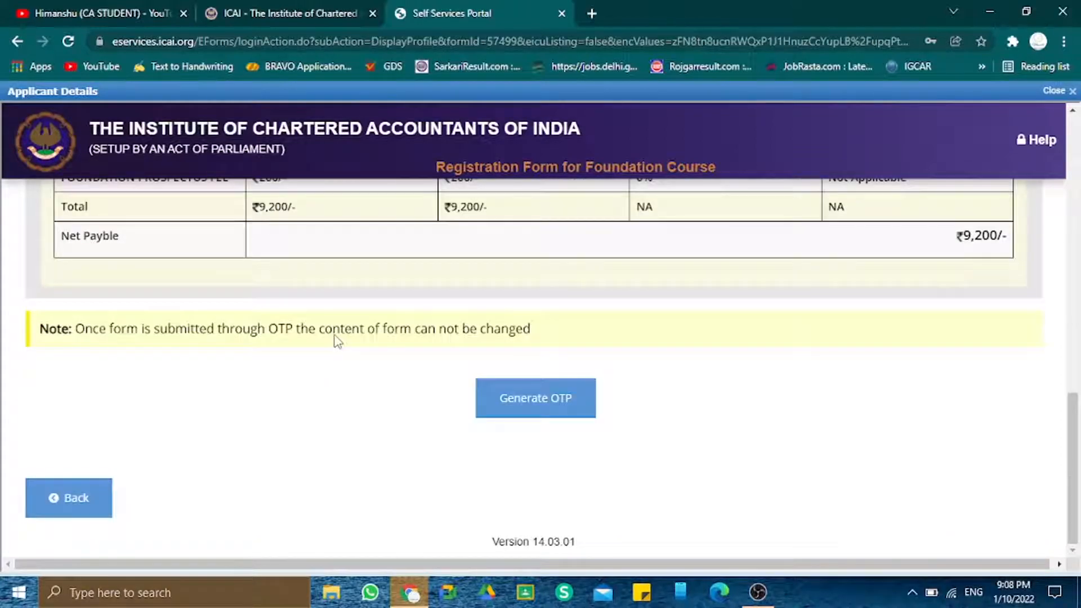
- Generate a submission OTP to the registered mobile, solving the captcha
click(504, 401)
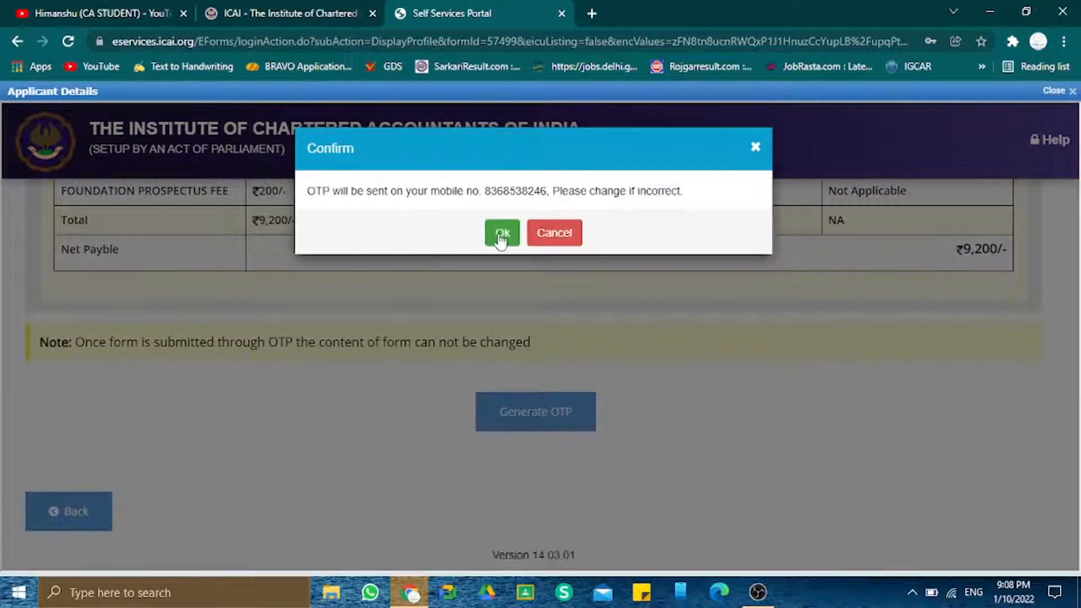
click(500, 236)
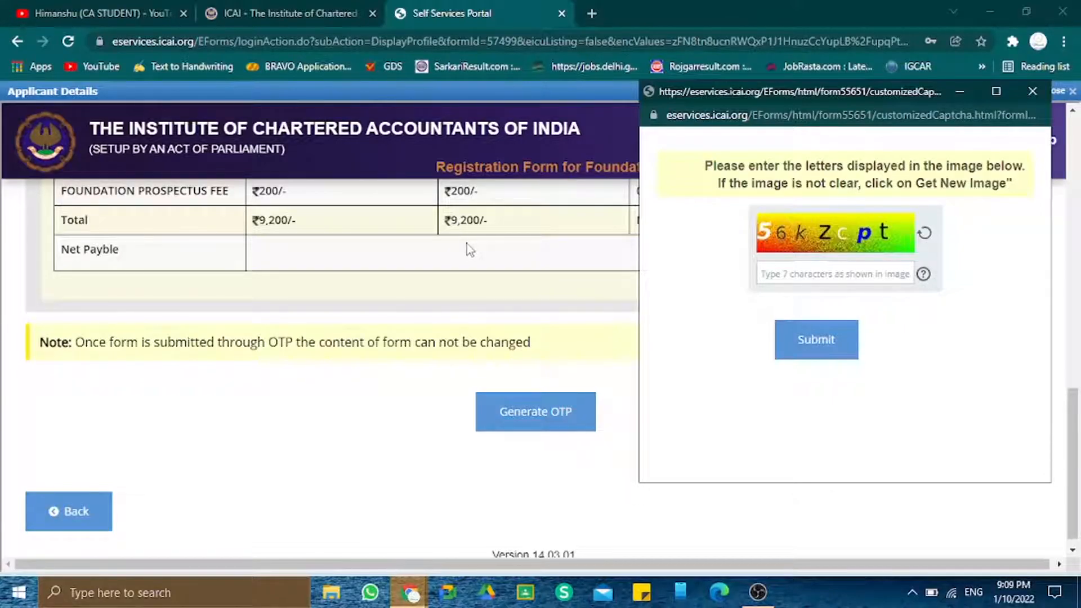
click(798, 276)
text(56kzcpt)
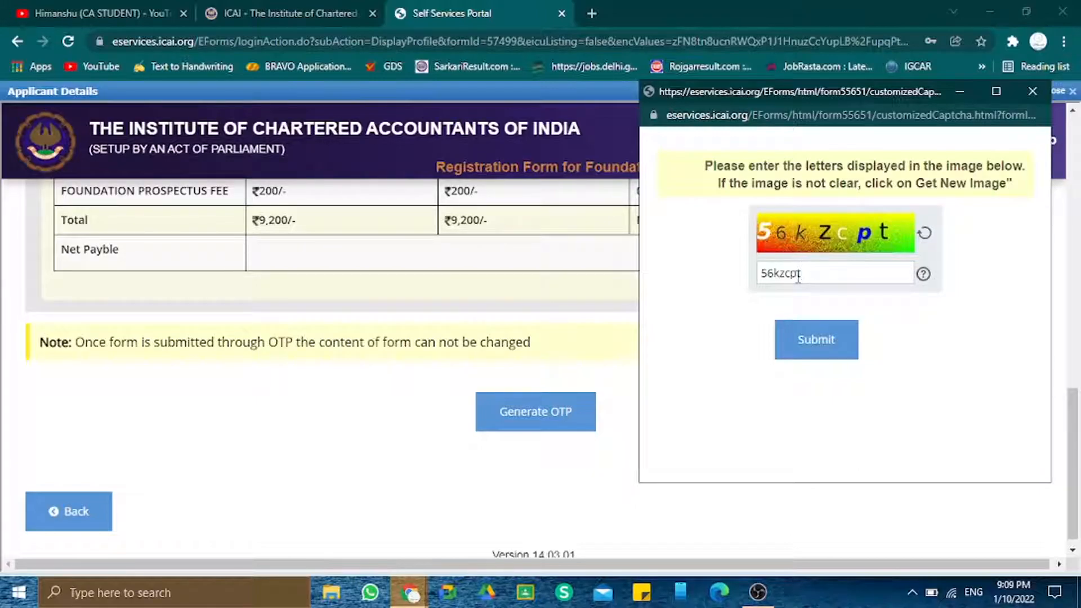
click(831, 339)
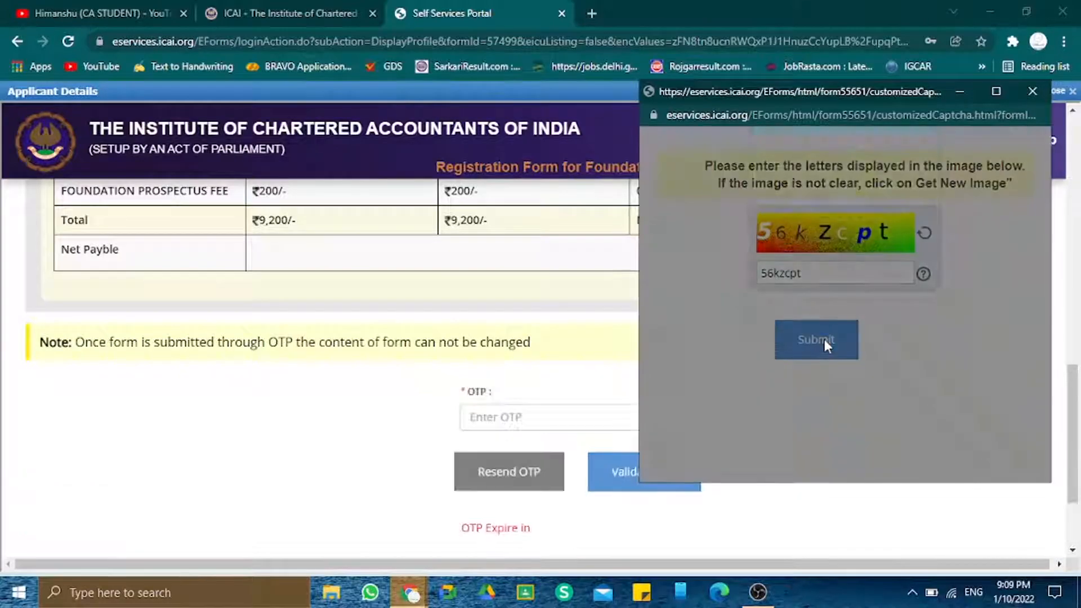
click(845, 300)
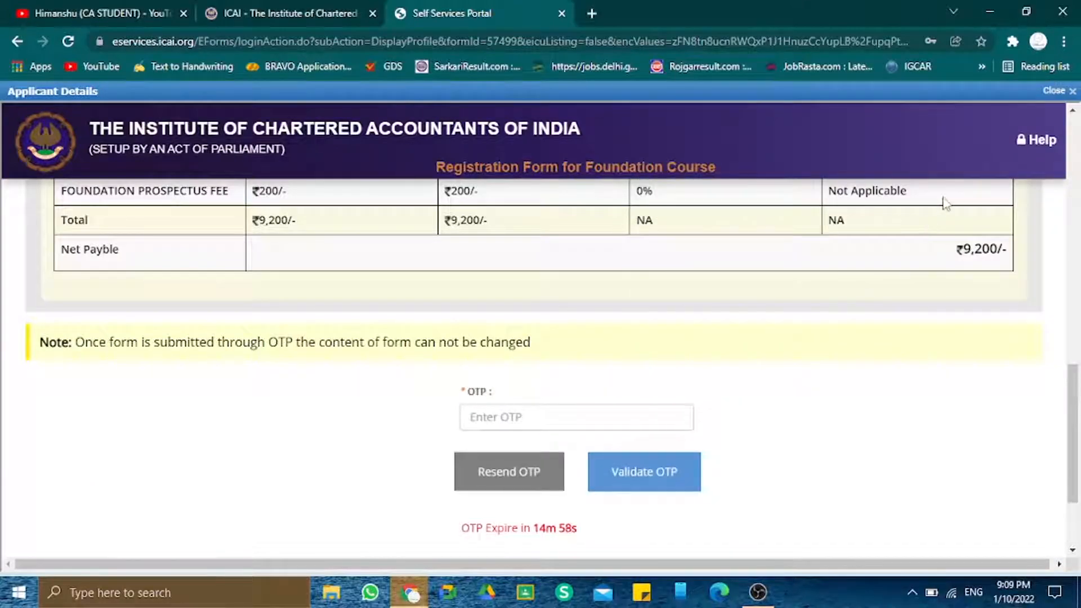
- Enter the received OTP code in the OTP field
click(523, 420)
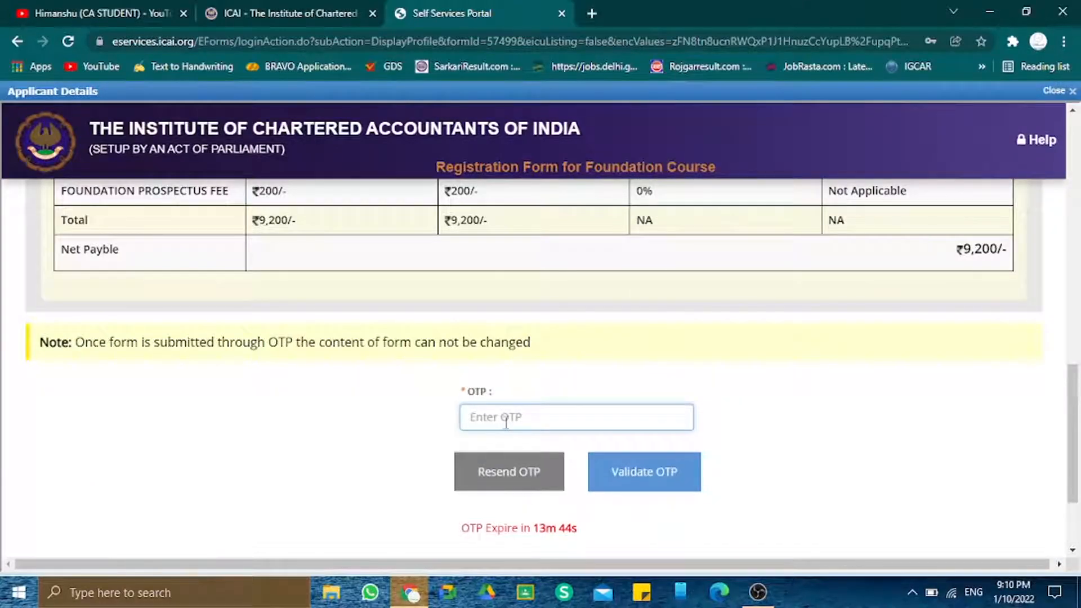
text(1)
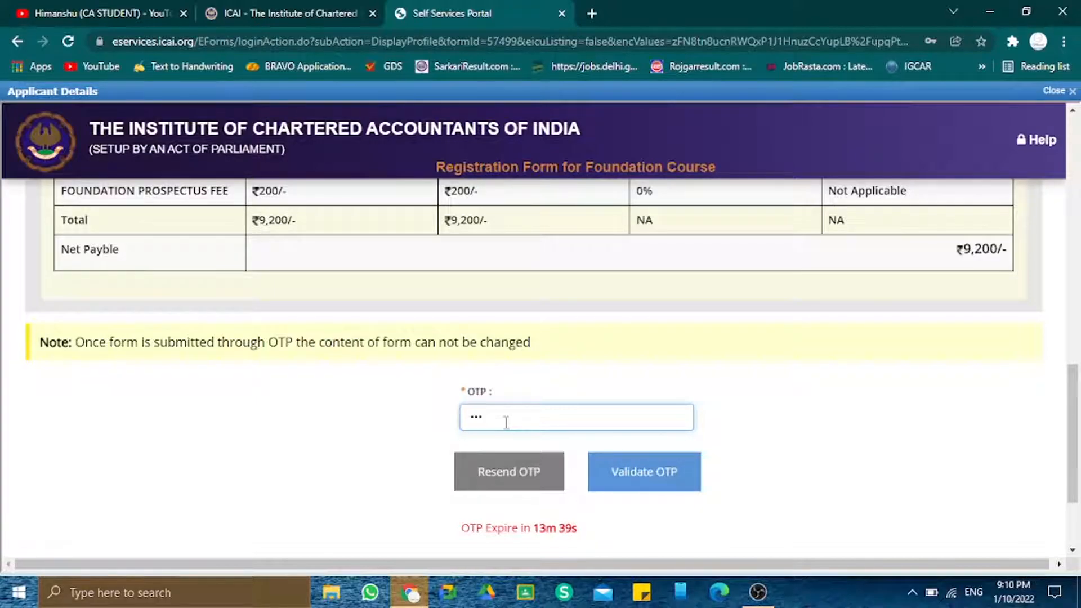
text(1)
- Validate the OTP and confirm submitting the Foundation registration form now
click(662, 487)
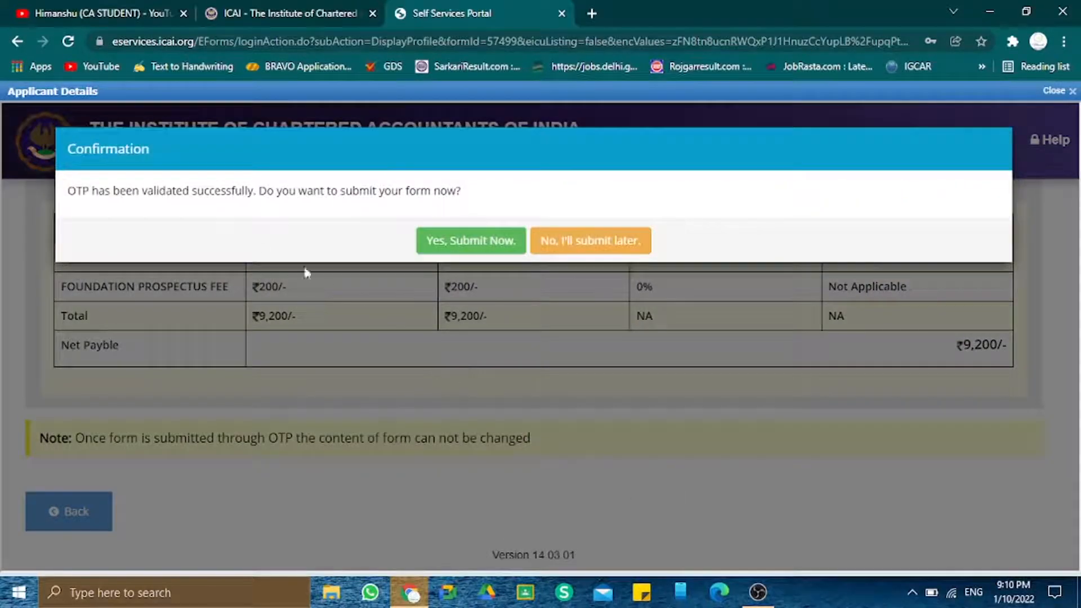
click(463, 247)
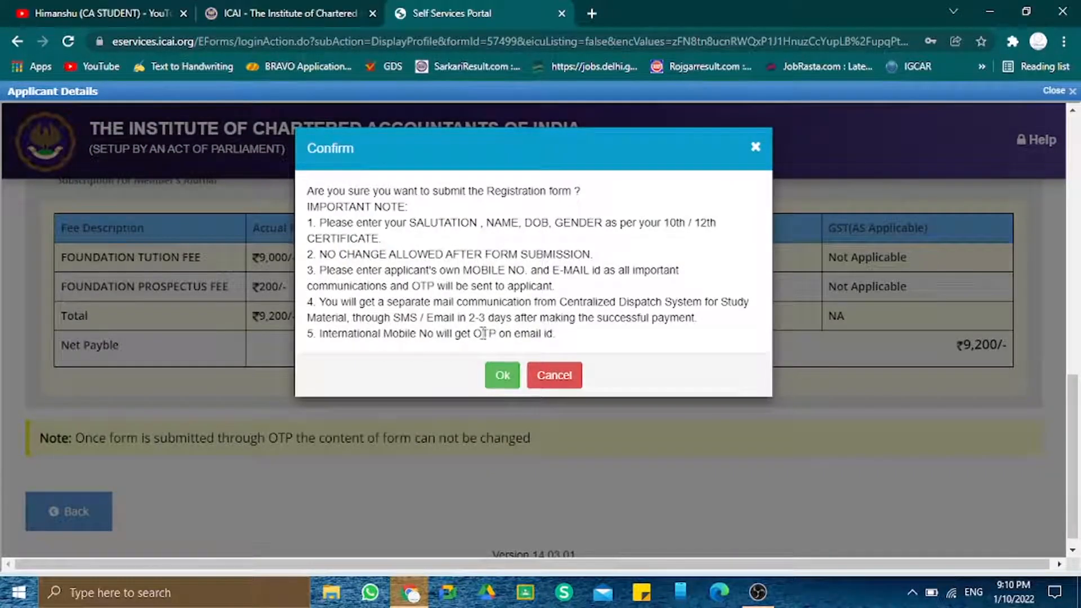
click(504, 374)
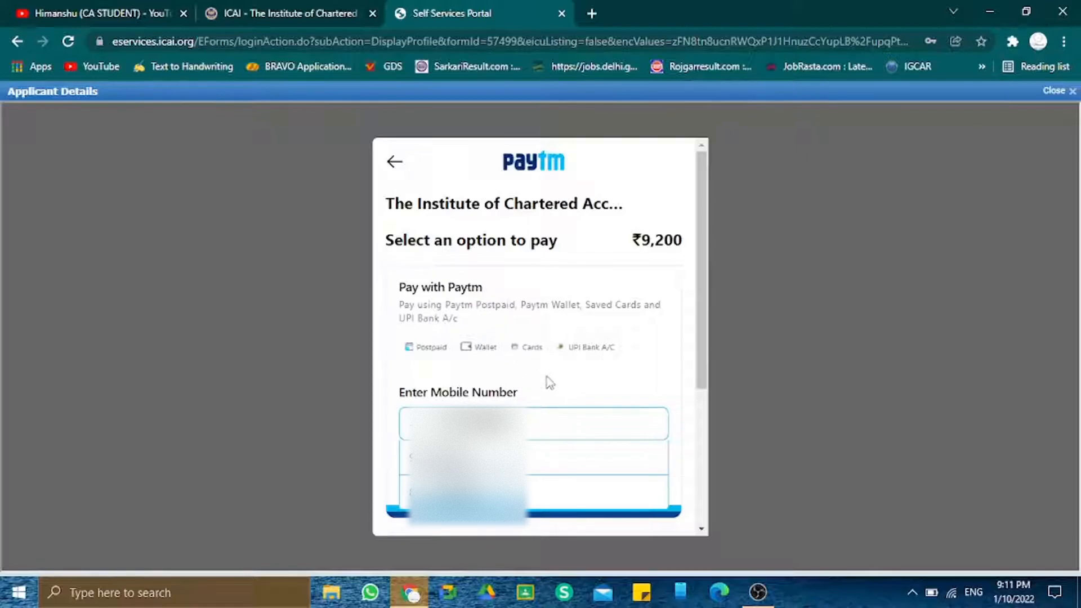
- On the ₹9,200 Paytm payment page, select the mobile number field
scroll(554, 388, down, 4)
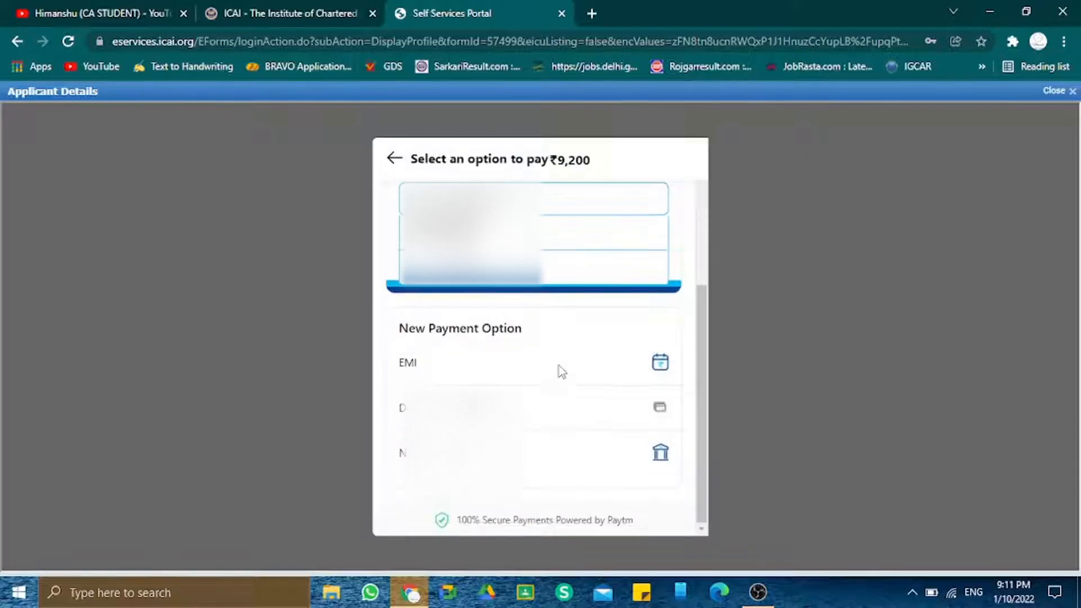
scroll(551, 423, up, 4)
click(547, 414)
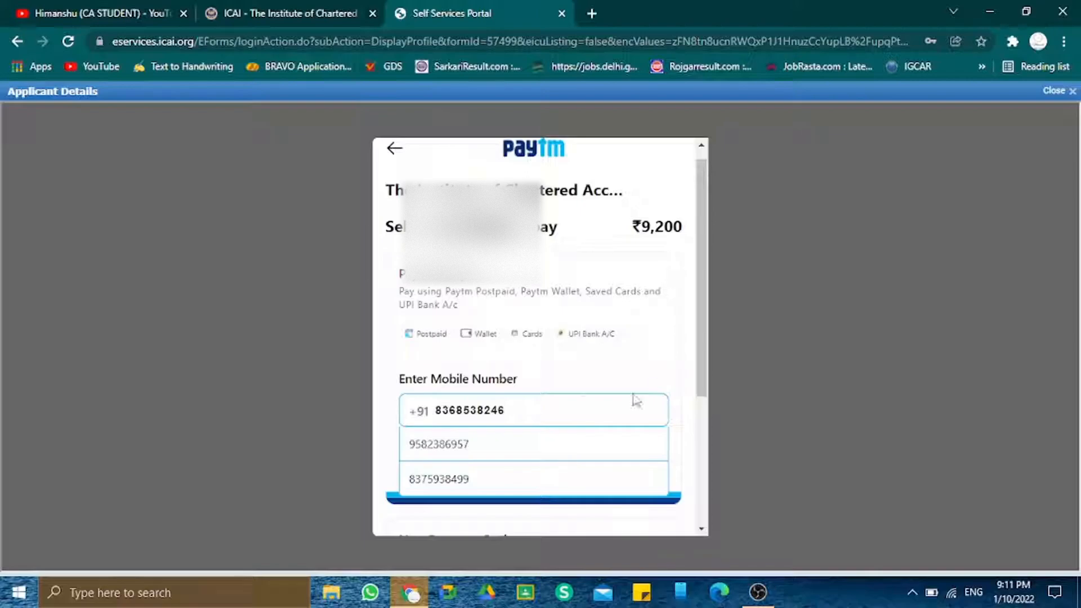